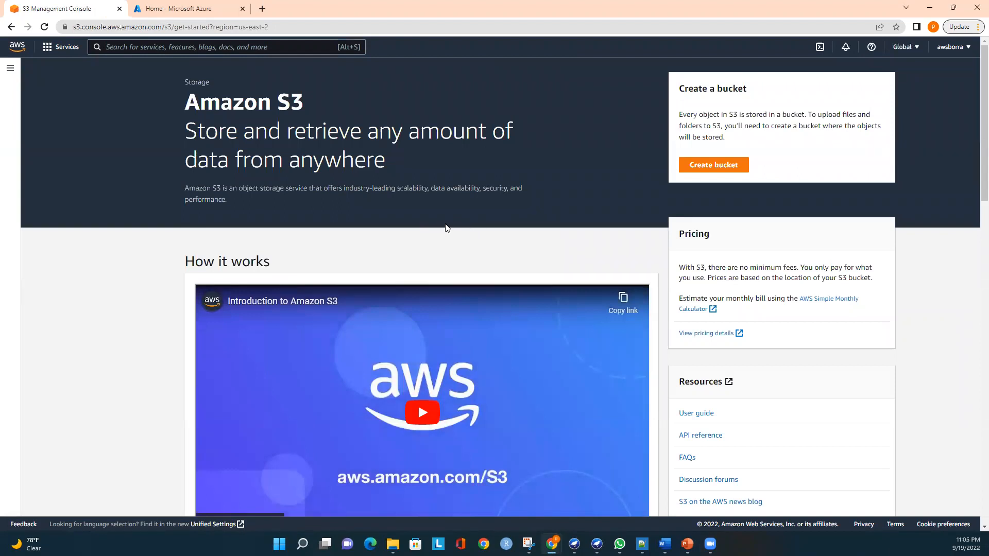
Start a new S3 bucket named awstoazureacct01 in the US East (N. Virginia) us-east-1 region
scroll(446, 228, down, 5)
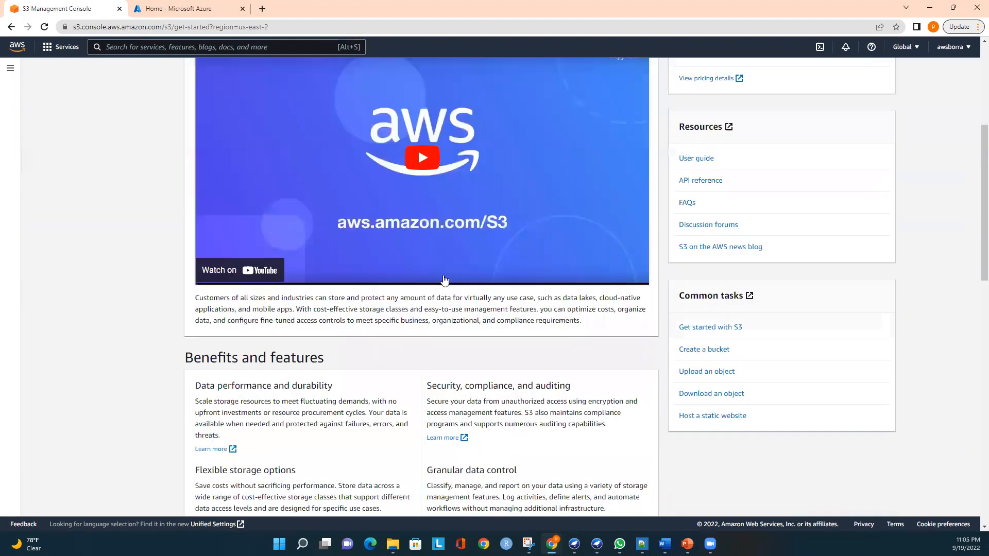
scroll(441, 279, up, 5)
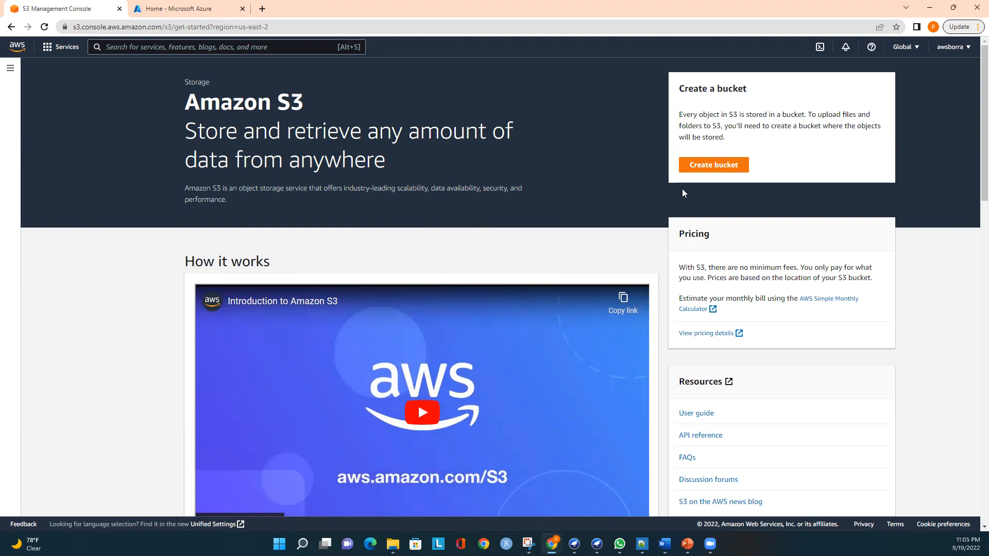
click(704, 168)
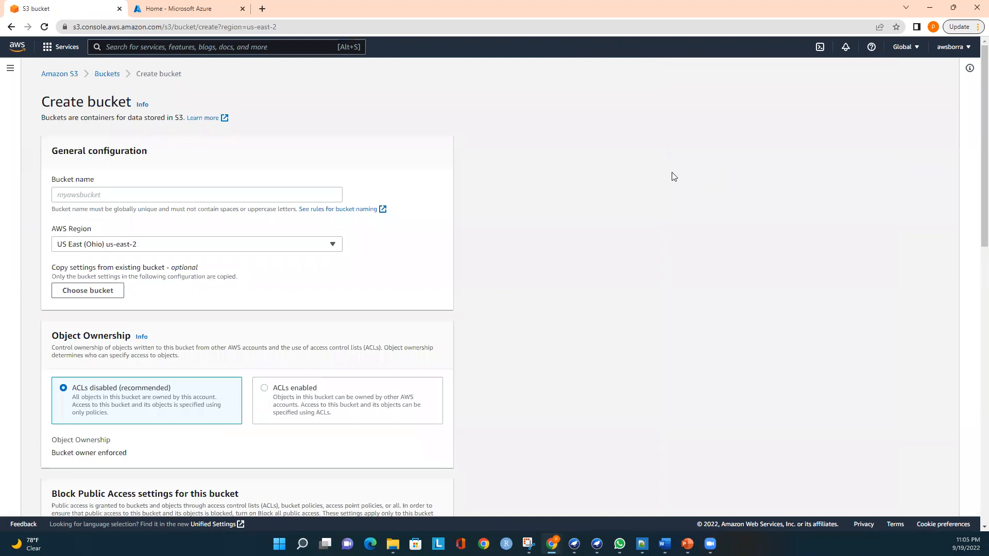
click(159, 189)
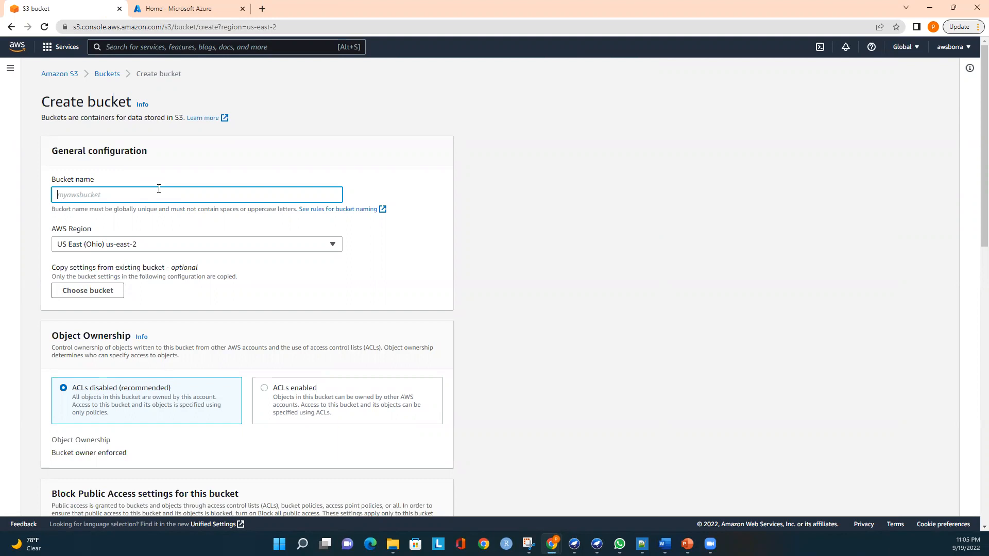
text(awstoazureacct01)
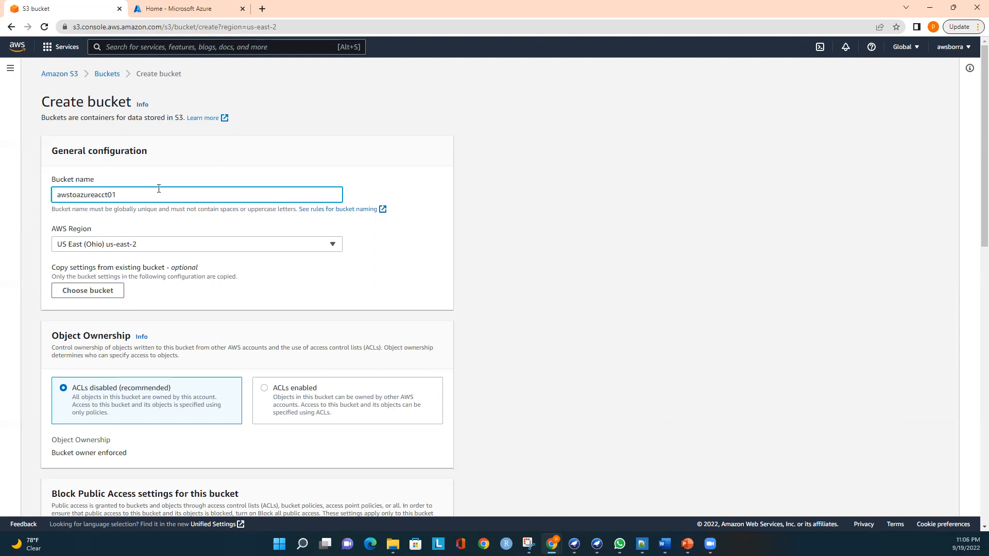
click(388, 233)
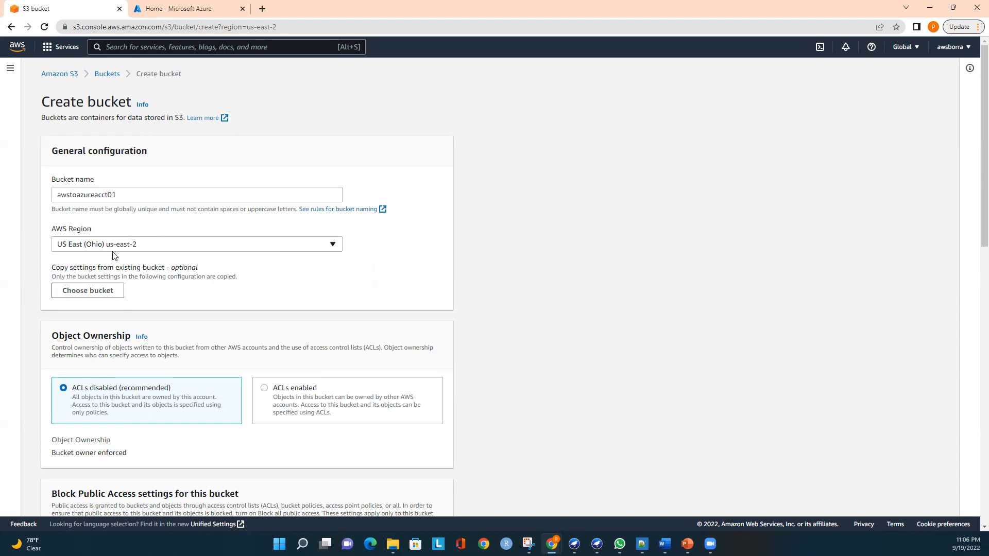
click(140, 246)
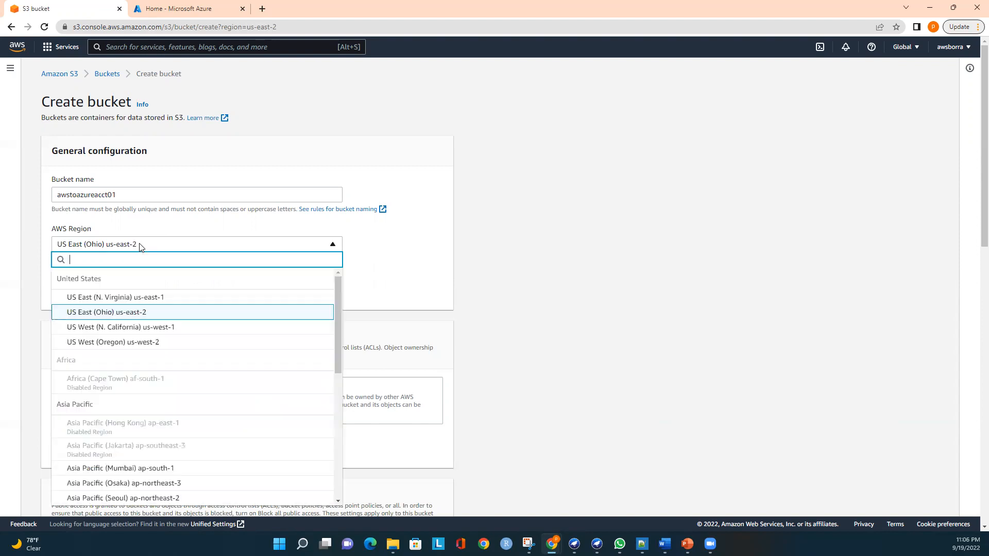
click(136, 299)
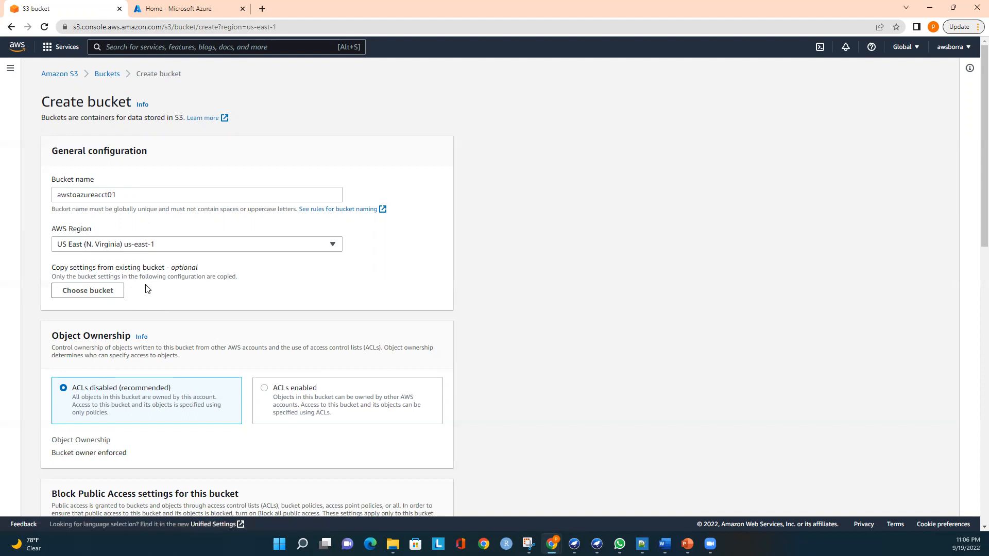
Turn off blocking of all public access for the bucket and acknowledge that its objects might become public
scroll(148, 289, down, 1)
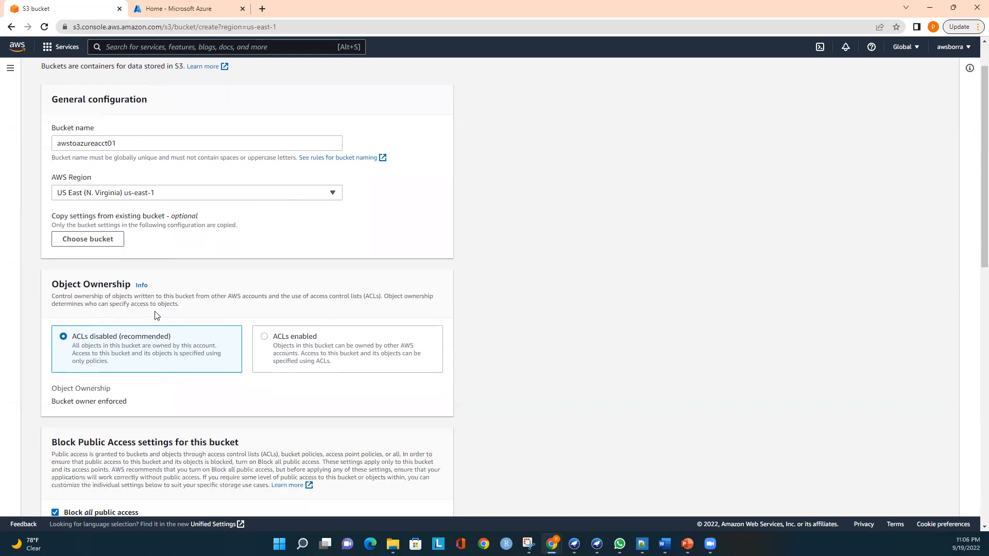
scroll(165, 328, down, 2)
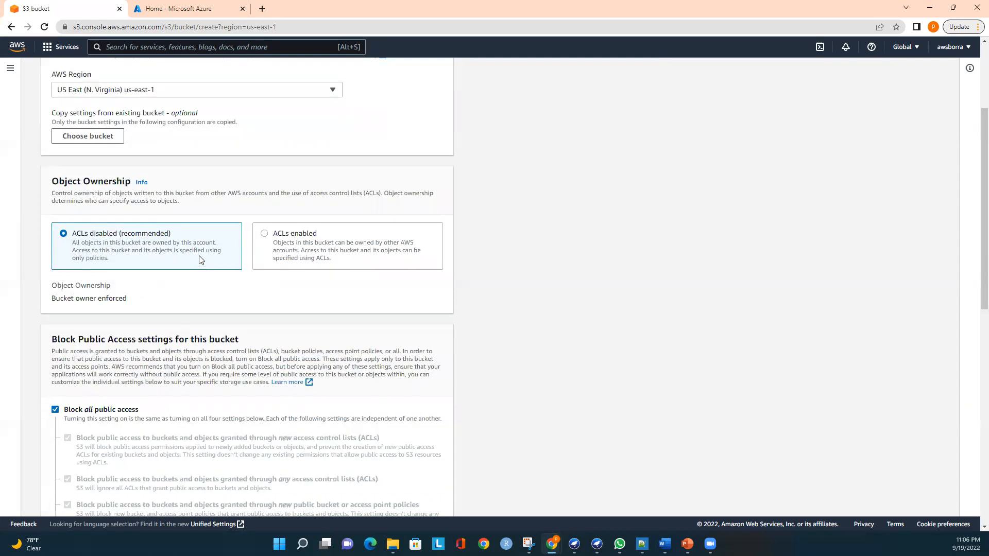
scroll(201, 259, down, 3)
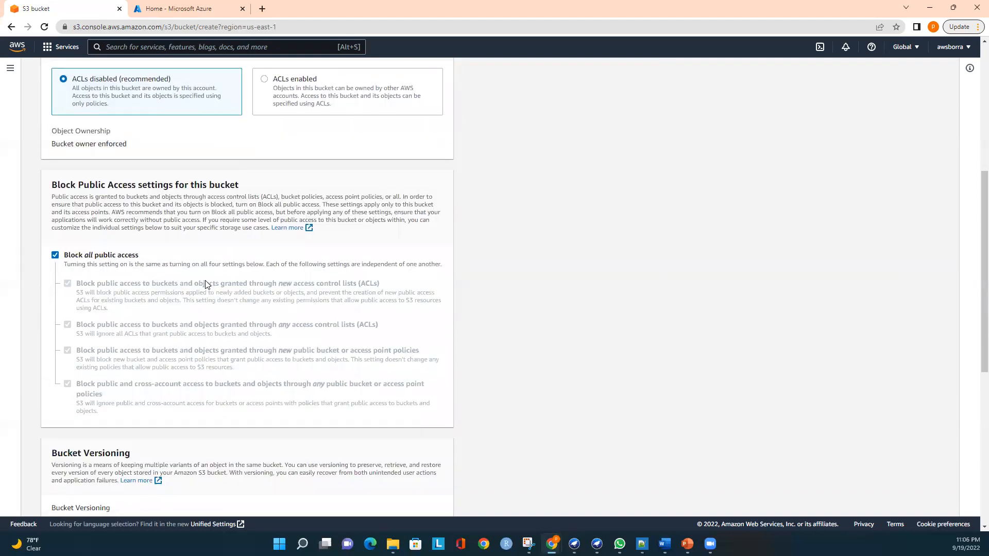
click(55, 255)
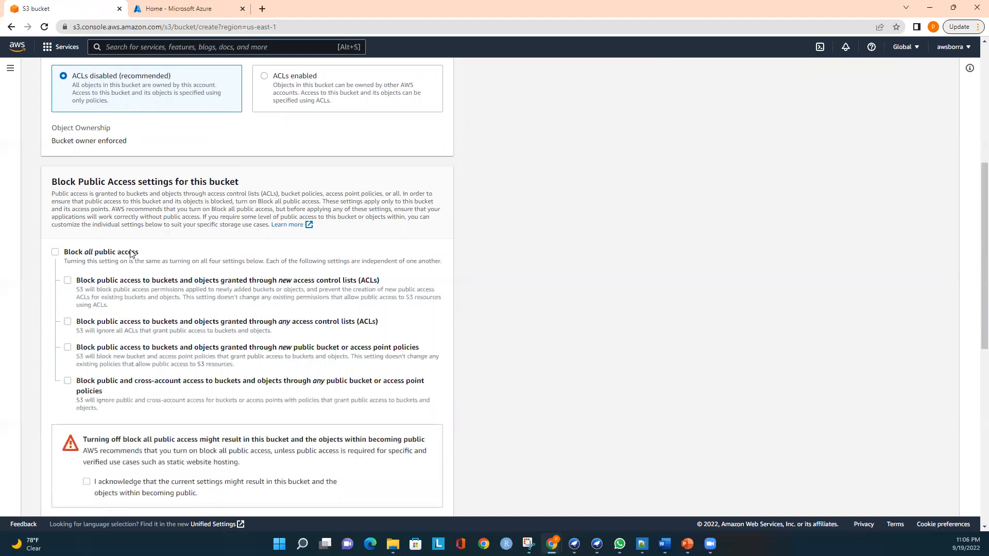
scroll(140, 255, down, 1)
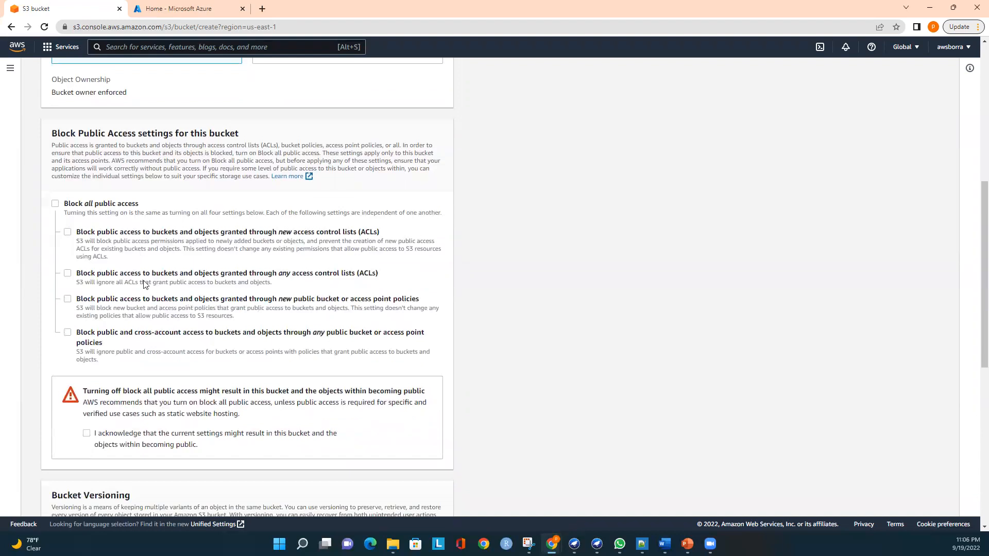
scroll(205, 280, down, 1)
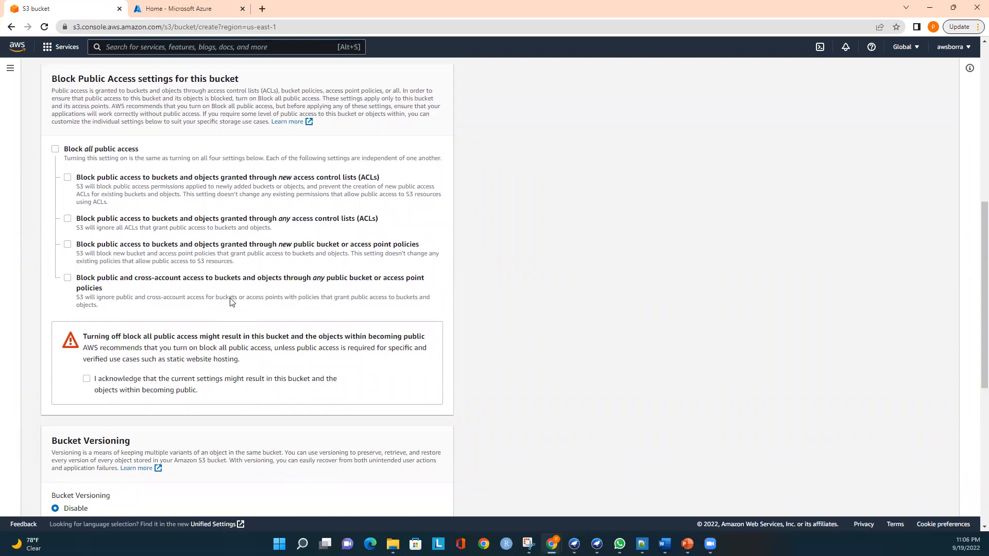
scroll(231, 300, down, 1)
scroll(231, 299, down, 1)
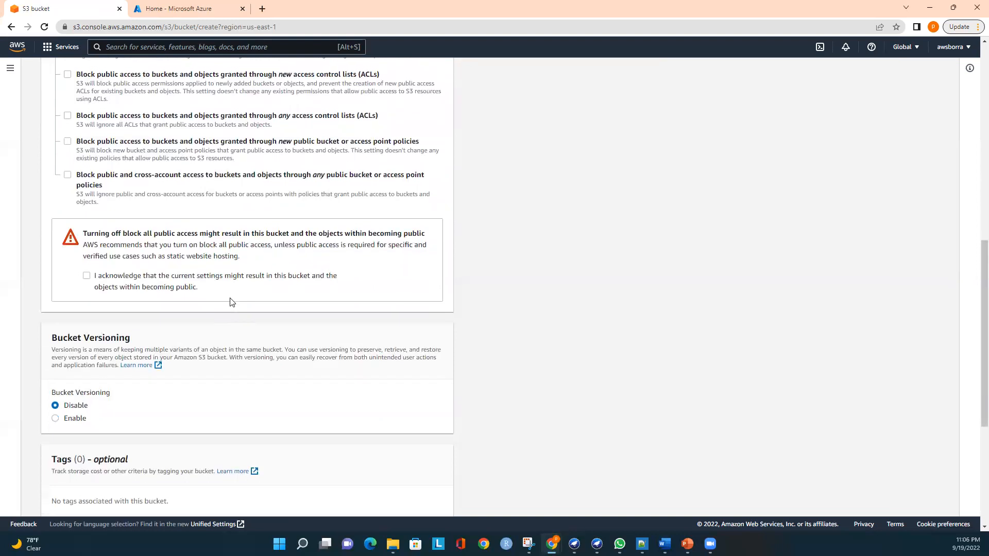
scroll(231, 301, down, 1)
click(88, 228)
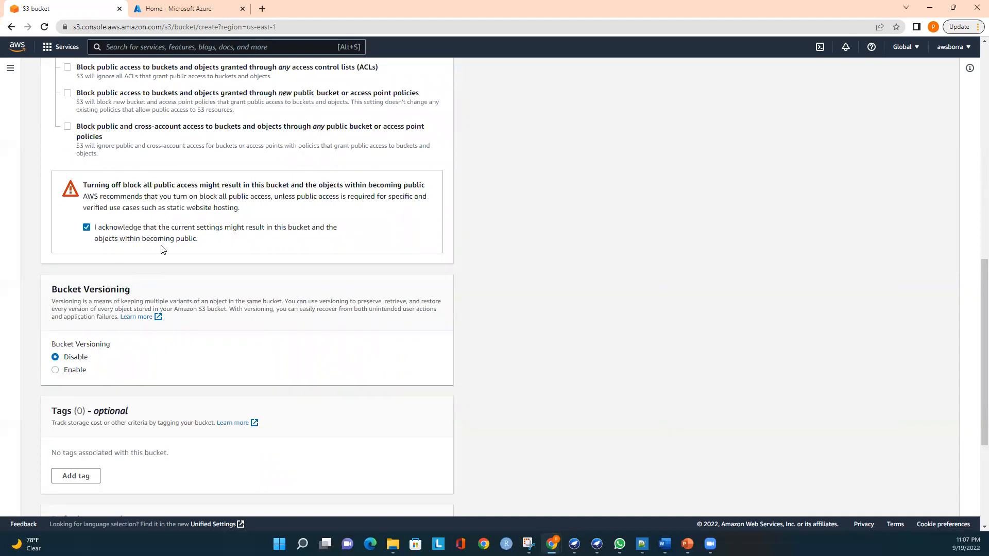
Create the bucket with versioning and server-side encryption left disabled and no tags
scroll(198, 258, down, 1)
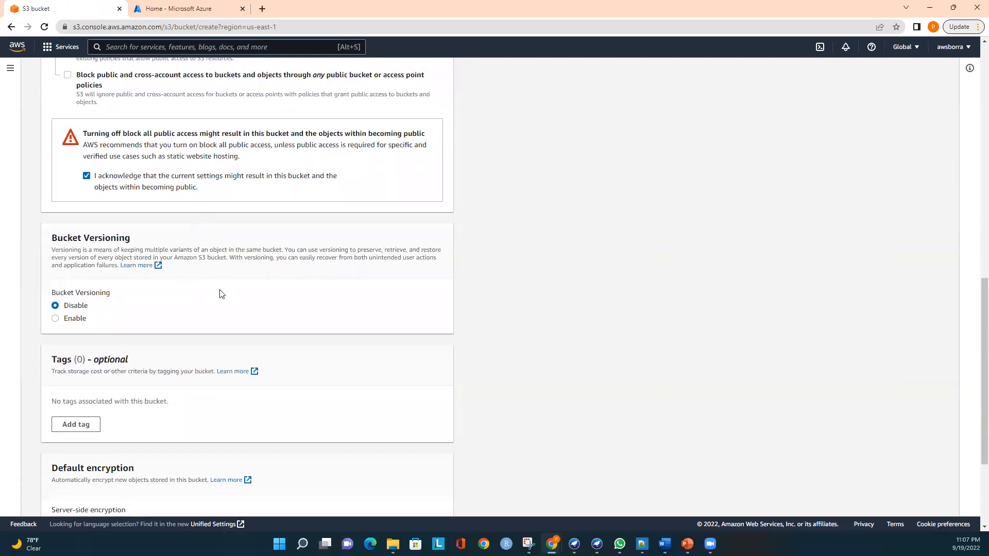
scroll(222, 293, down, 3)
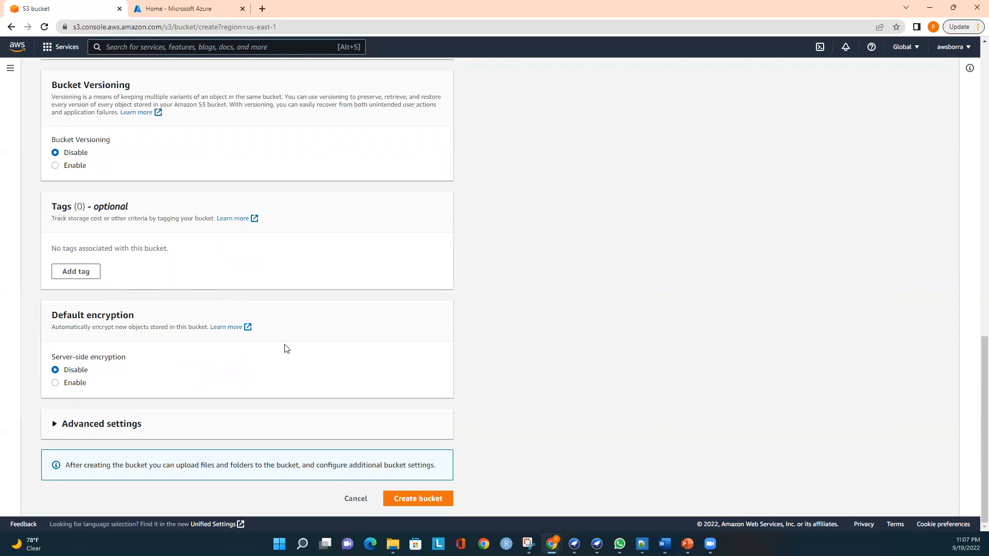
click(420, 500)
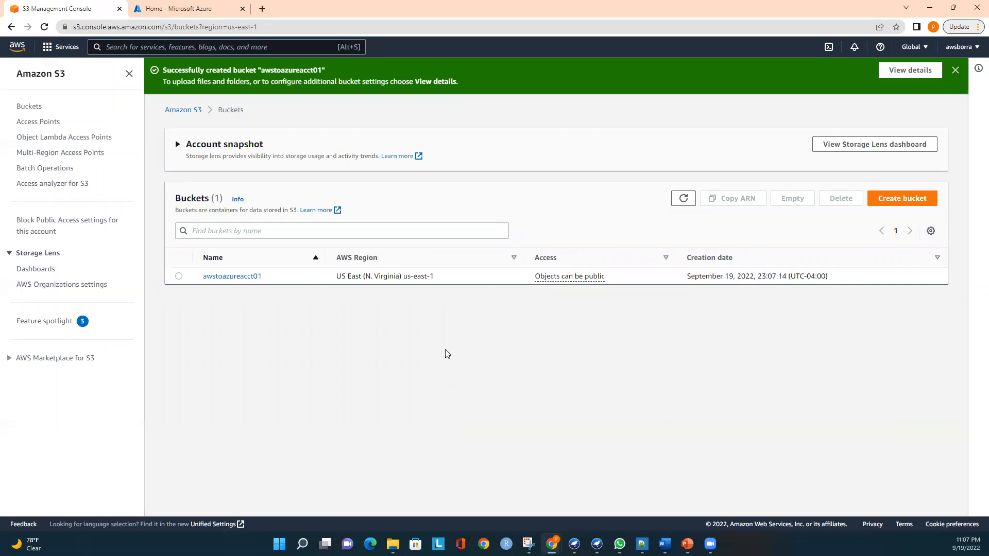
Upload the airtravel file from the sample_data folder into the awstoazureacct01 bucket
click(238, 277)
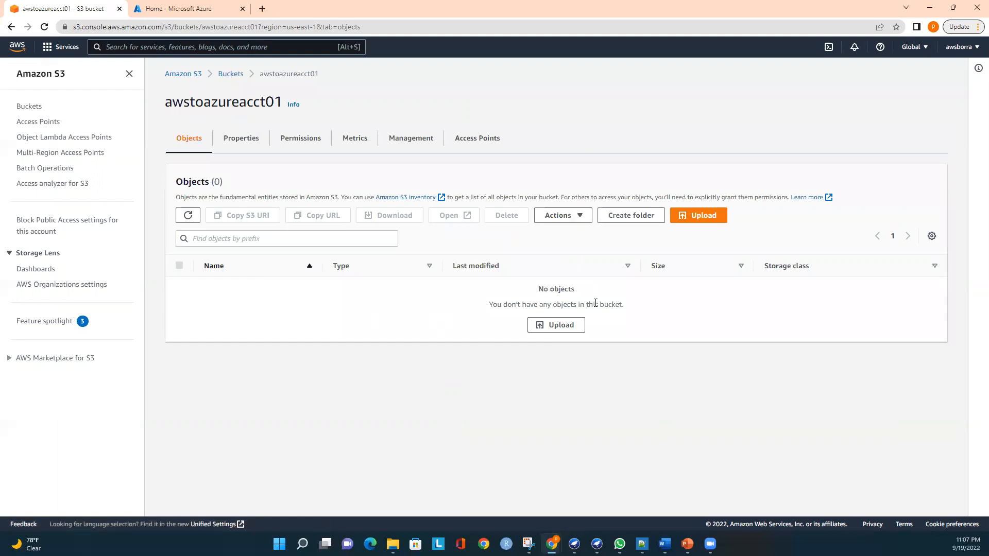
click(700, 220)
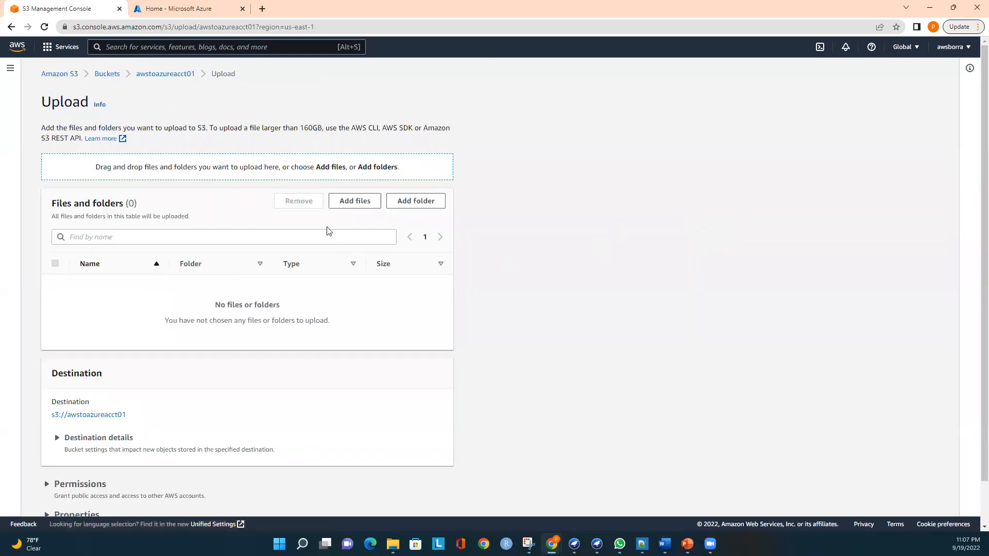
click(355, 201)
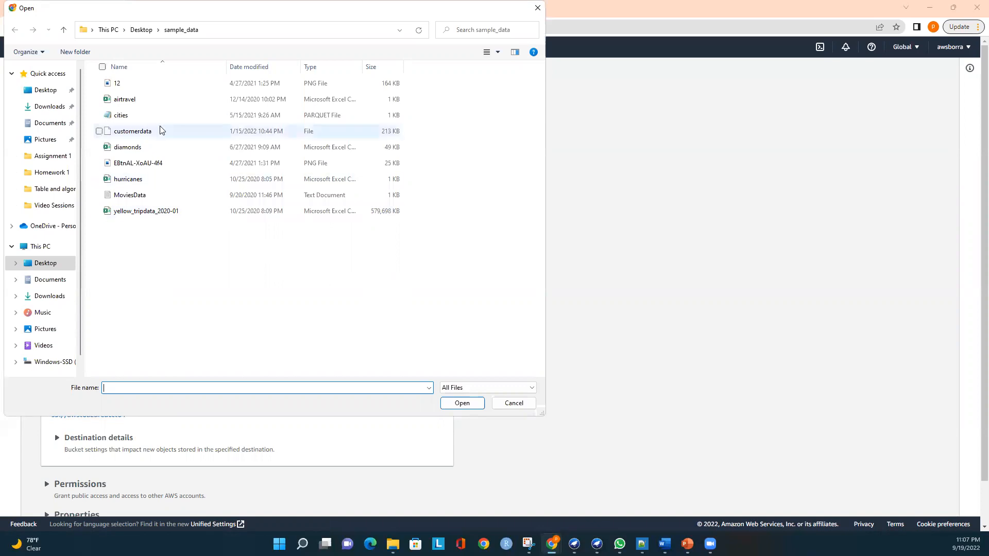
click(137, 101)
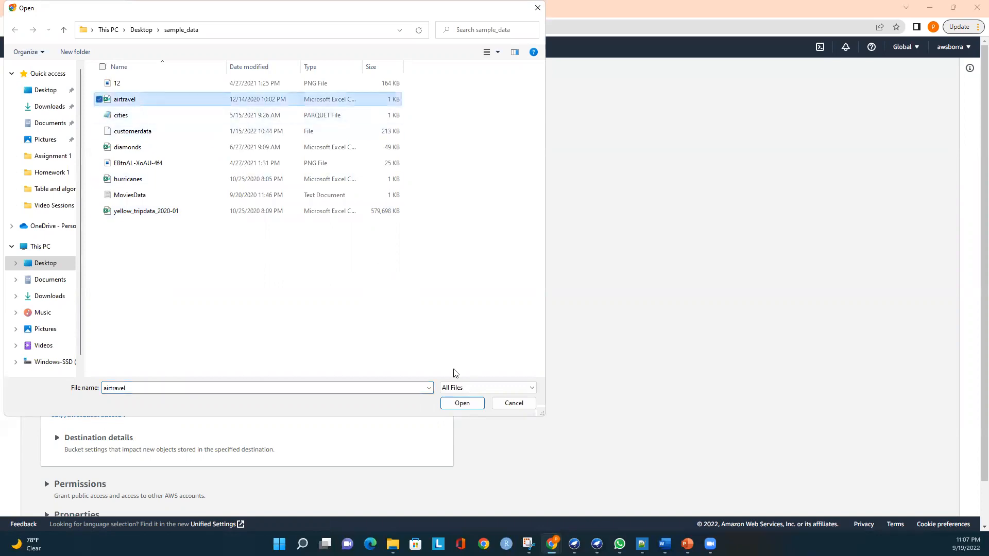
click(463, 407)
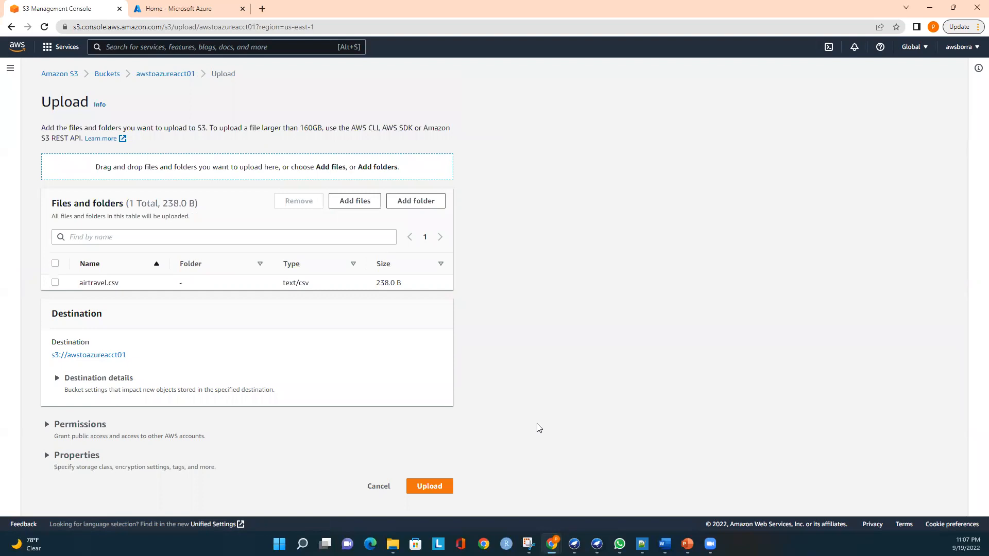
click(432, 492)
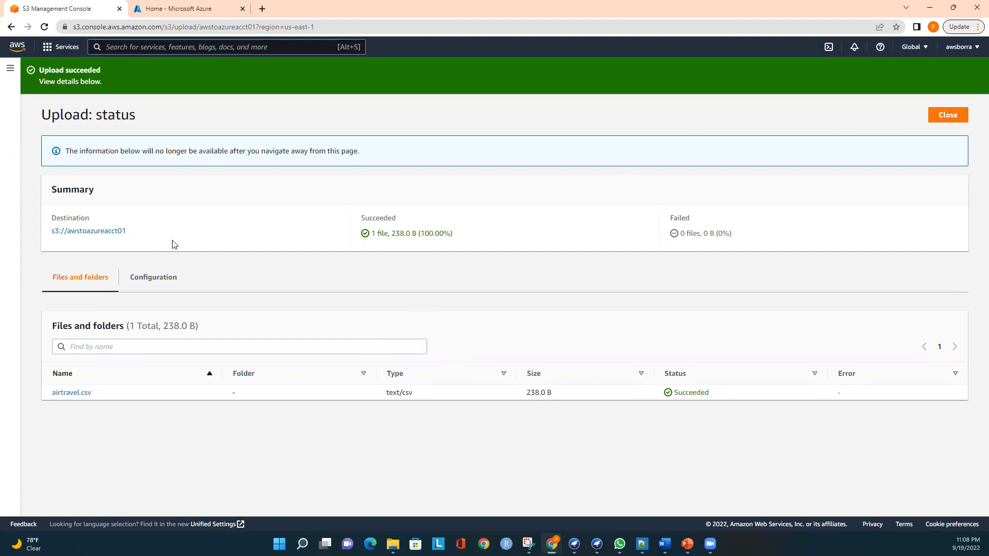
Return to the bucket list, reopen awstoazureacct01 and view the details of airtravel.csv
click(116, 232)
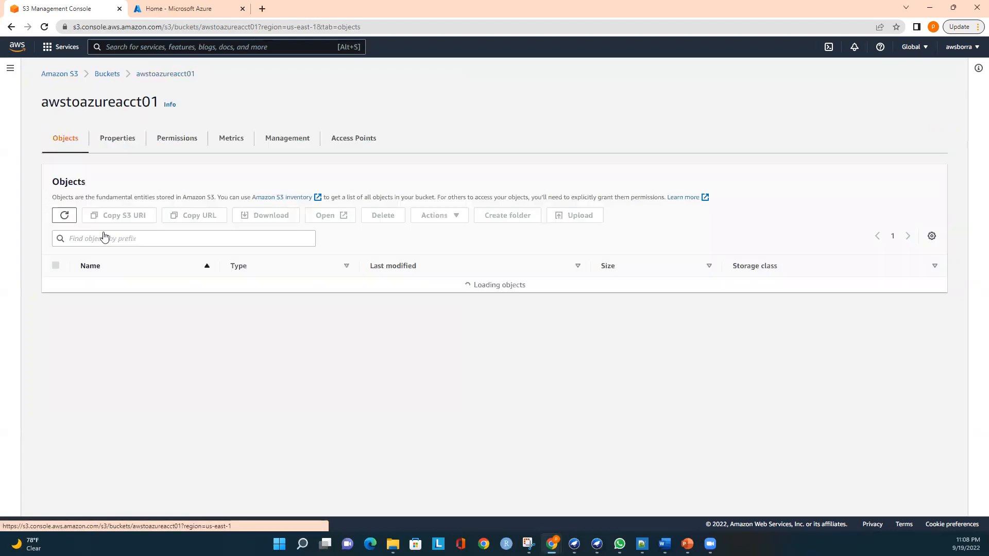
click(106, 74)
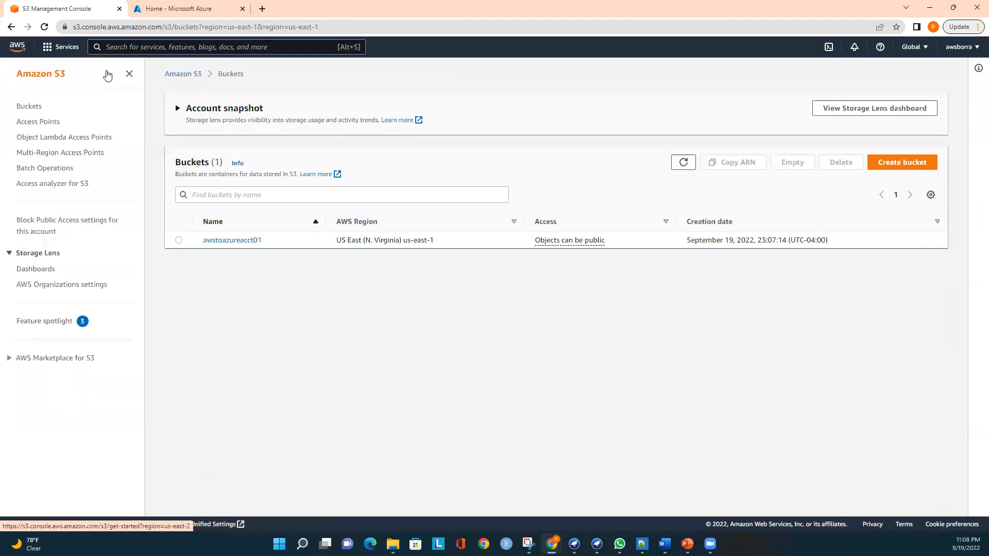
click(233, 242)
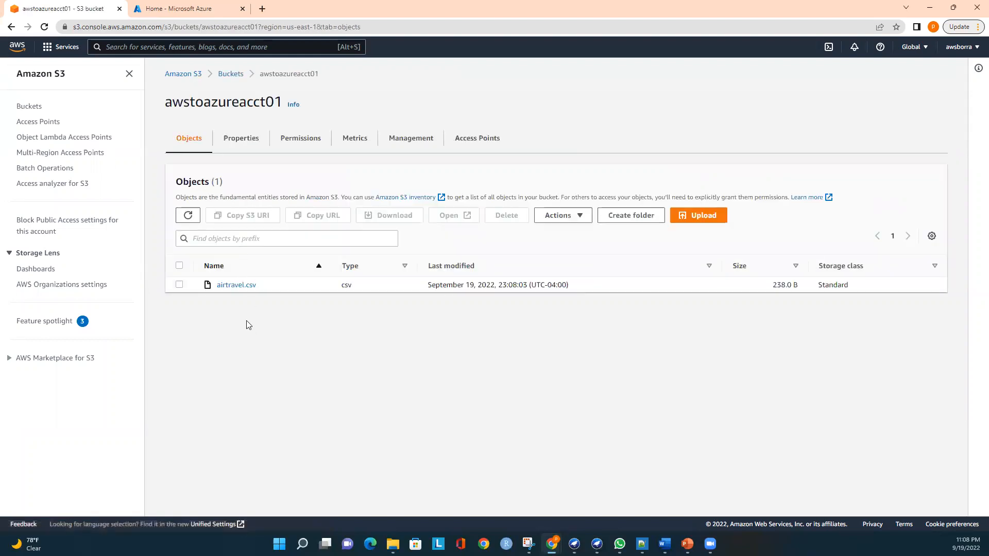
click(238, 286)
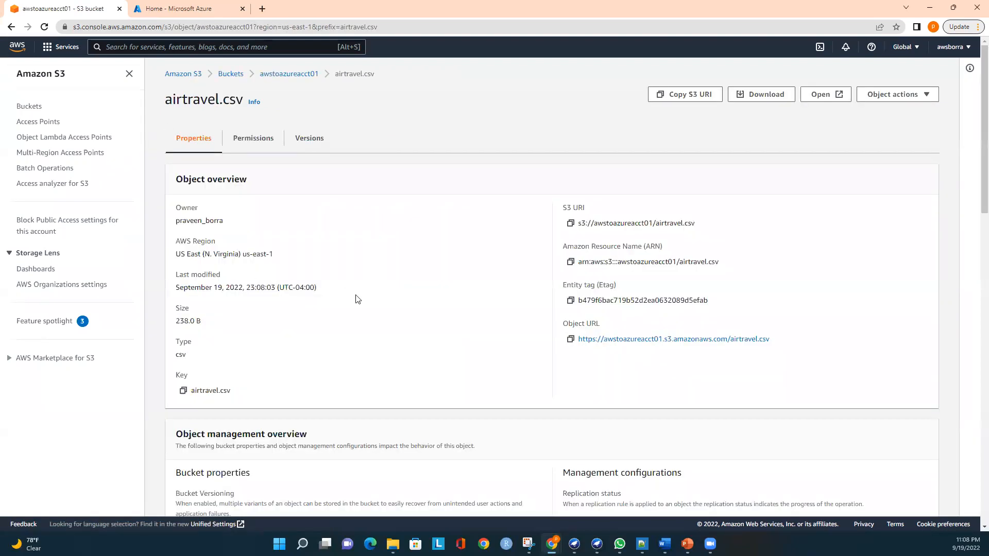
Open the uploaded airtravel.csv in Excel to inspect its contents, then minimize the workbook
click(833, 96)
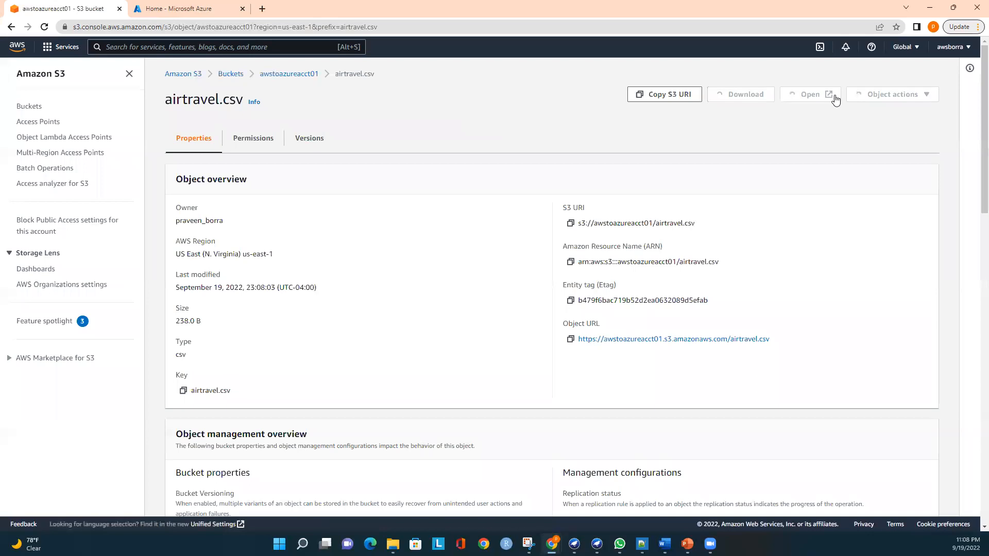
click(63, 517)
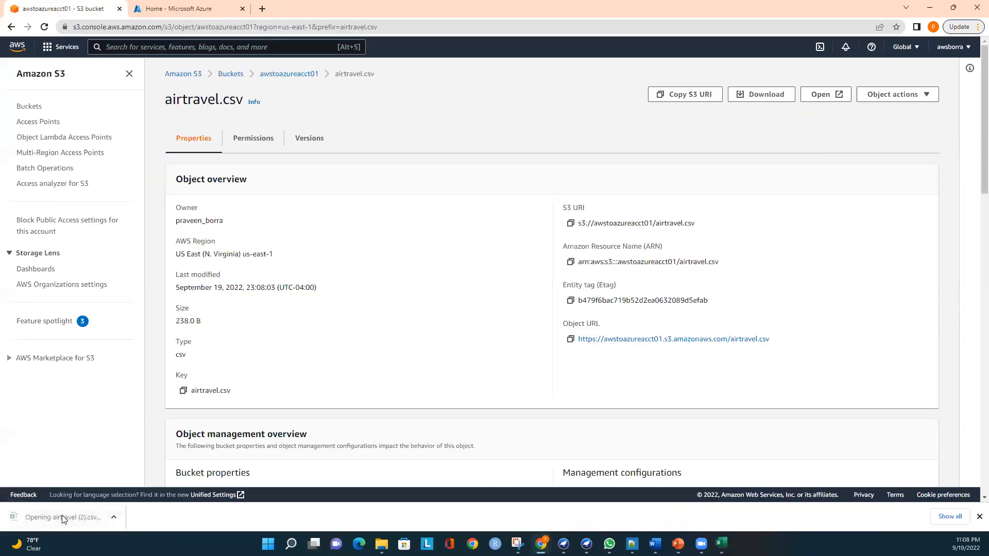
click(54, 517)
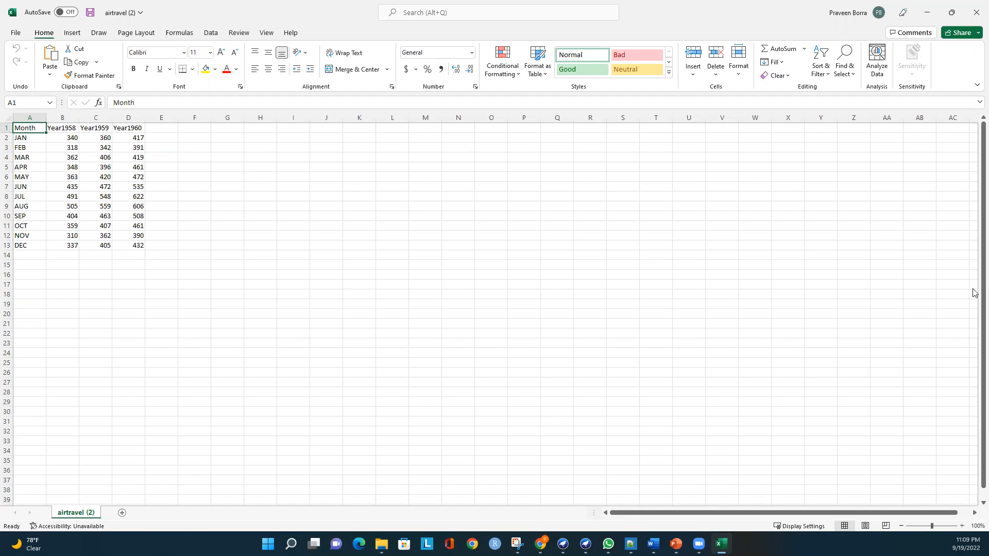
click(927, 12)
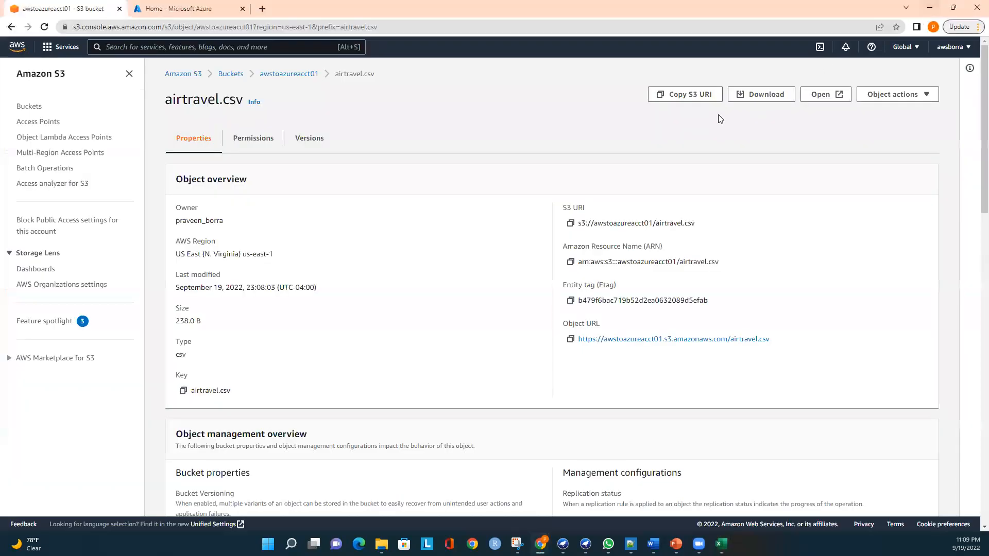
Switch to the Azure portal, find the Azure Synapse Analytics service and start creating a Synapse workspace
click(198, 11)
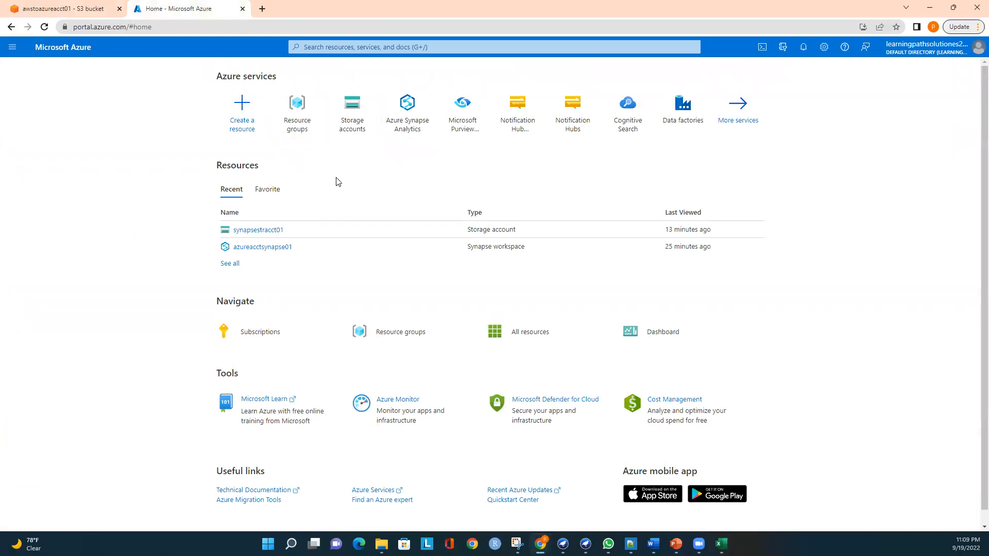
click(320, 44)
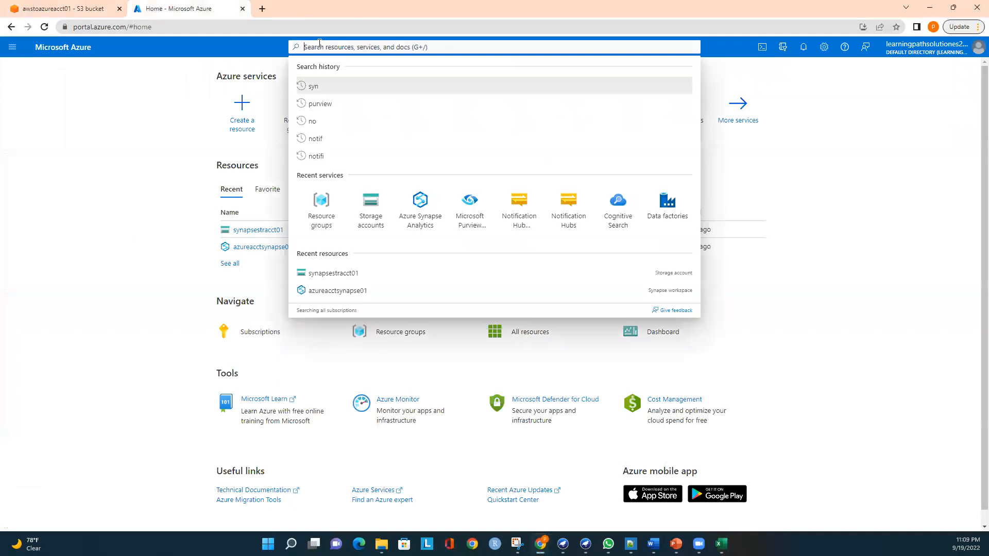
text(synap)
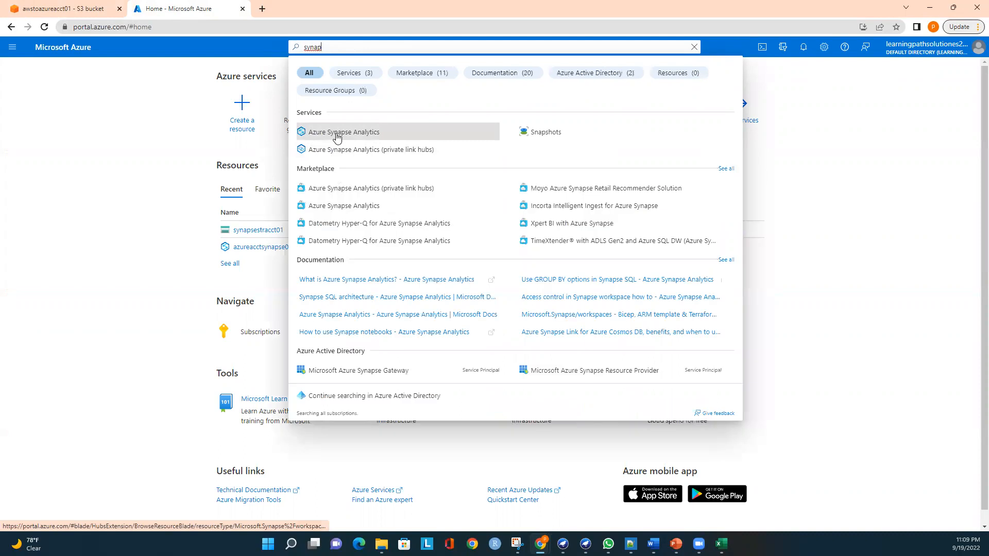
click(337, 137)
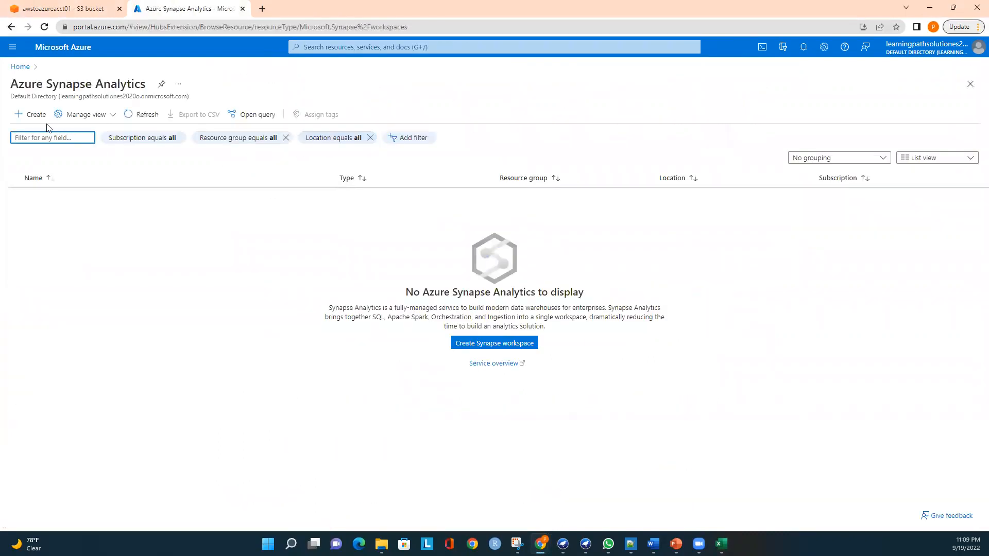
click(33, 119)
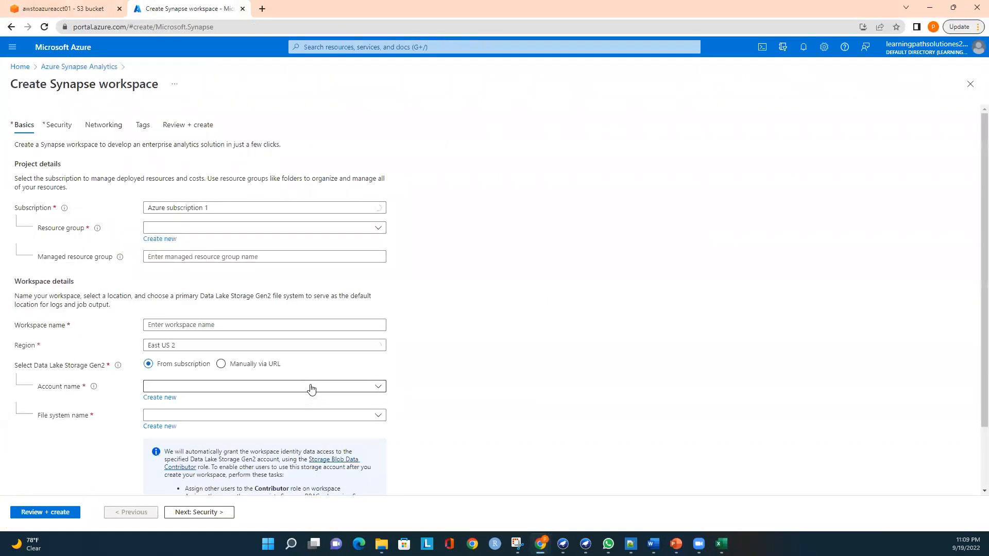
Create resource group rg01 for the workspace, set the managed resource group to managedrg01 and name the workspace azsynapseacct01
click(168, 240)
text(rg01)
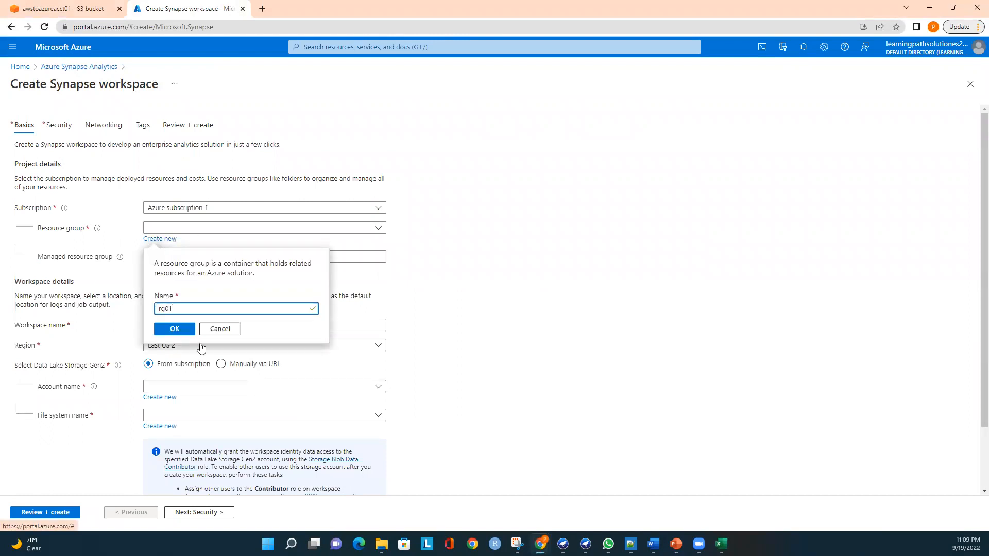
click(170, 328)
click(162, 256)
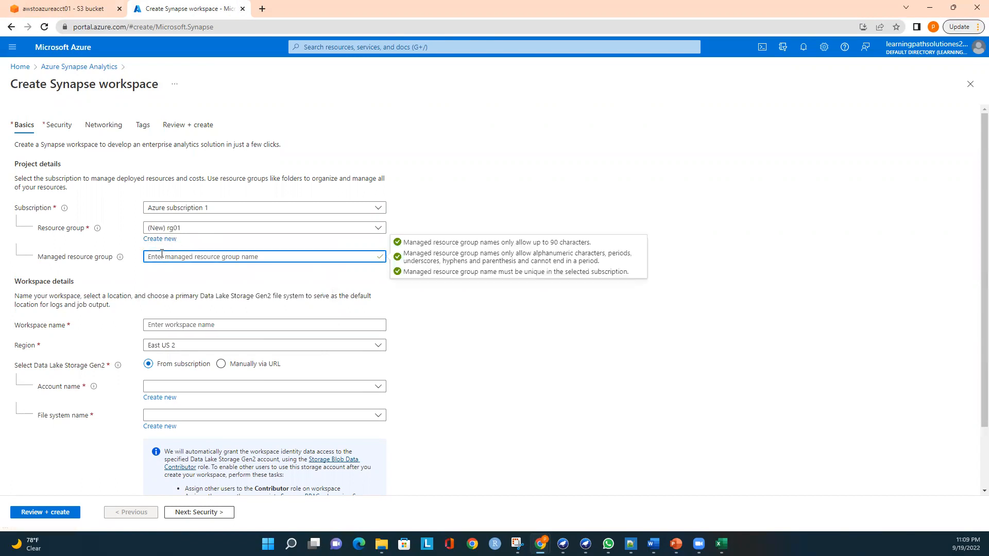
text(managedrg01)
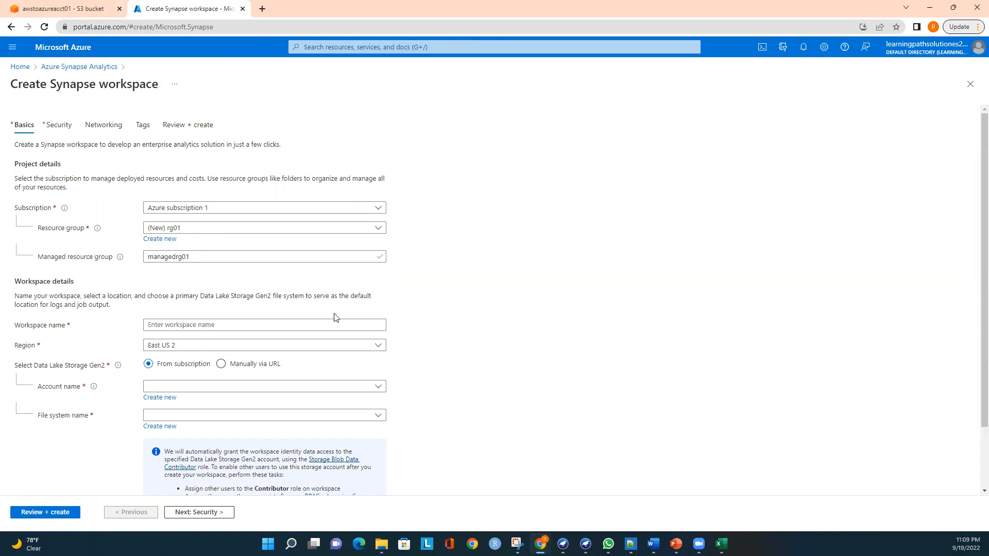
click(161, 326)
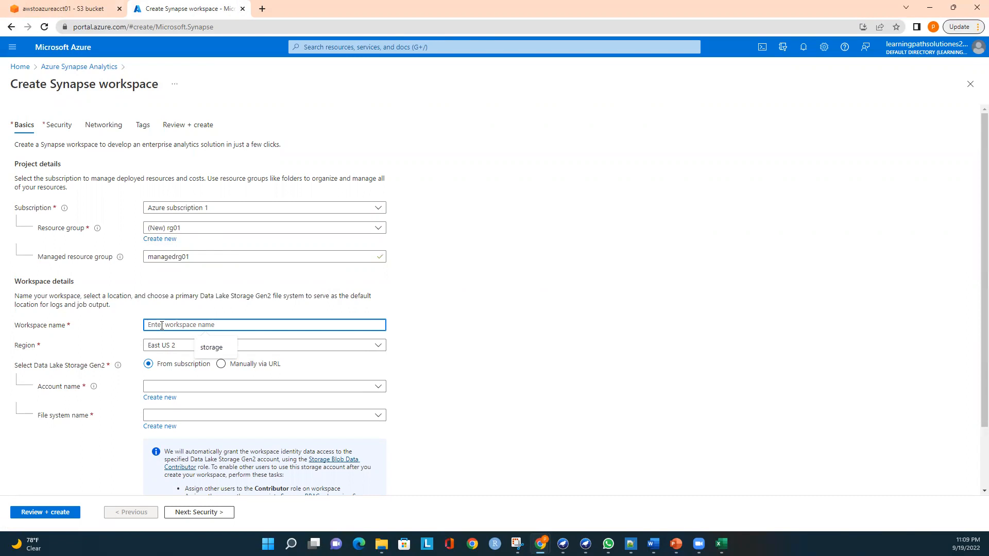
text(azsynapseacct01)
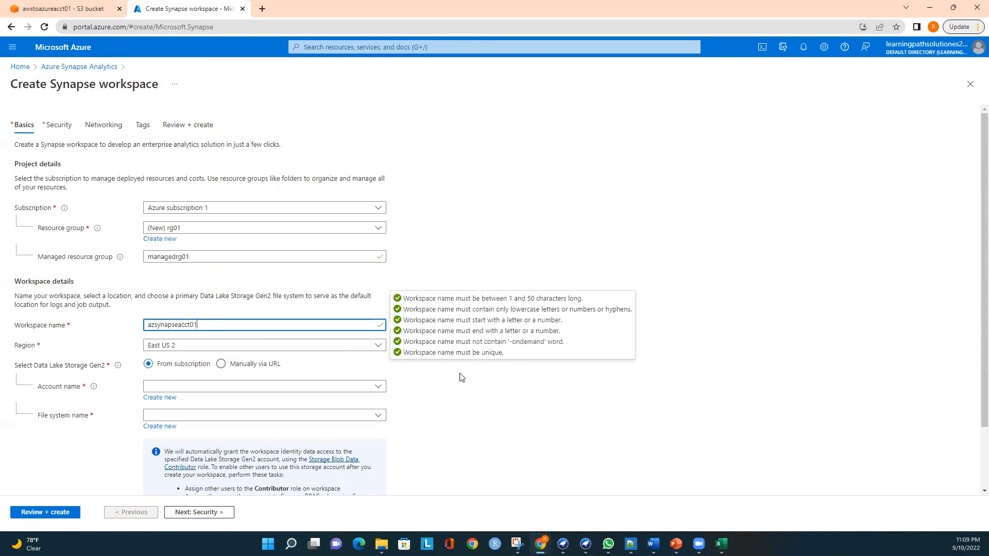
Create a new Data Lake Storage Gen2 account azstracct01 and a new file system acctfile01 for the workspace
scroll(438, 386, down, 1)
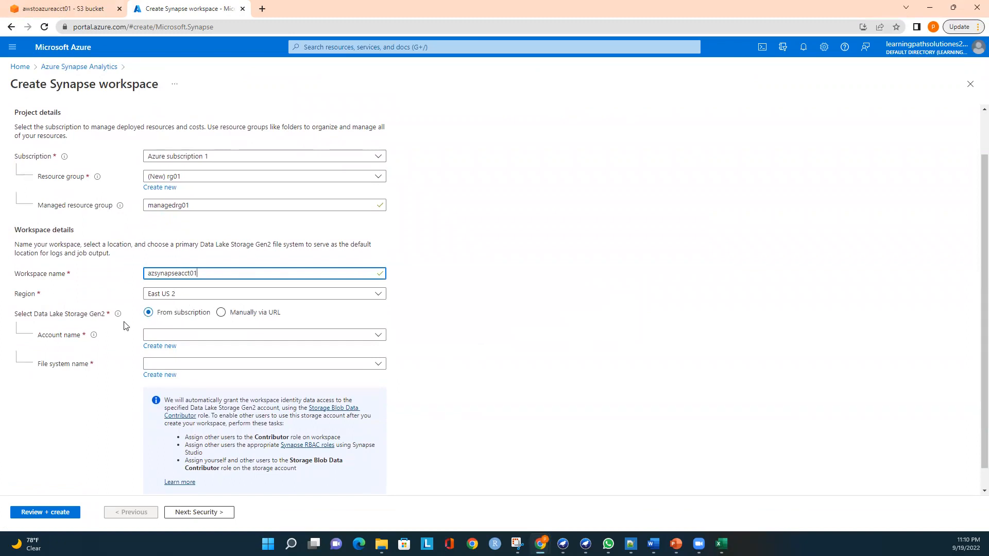
click(156, 347)
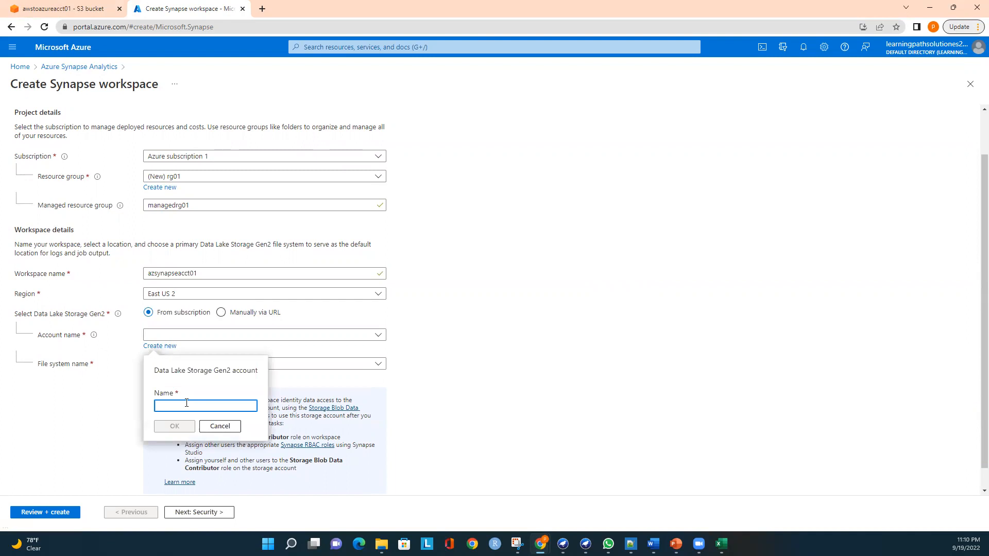
text(azstra)
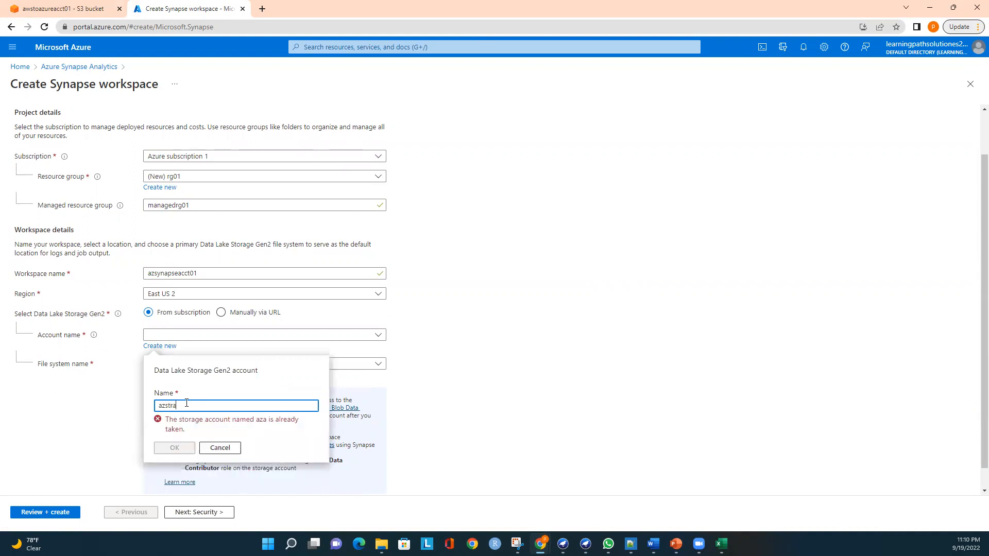
text(cct01)
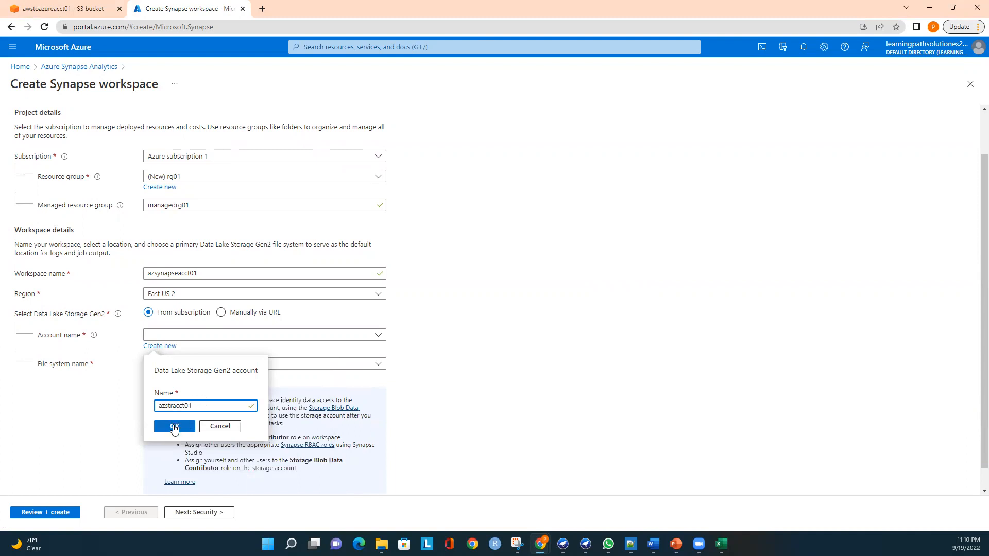
click(174, 426)
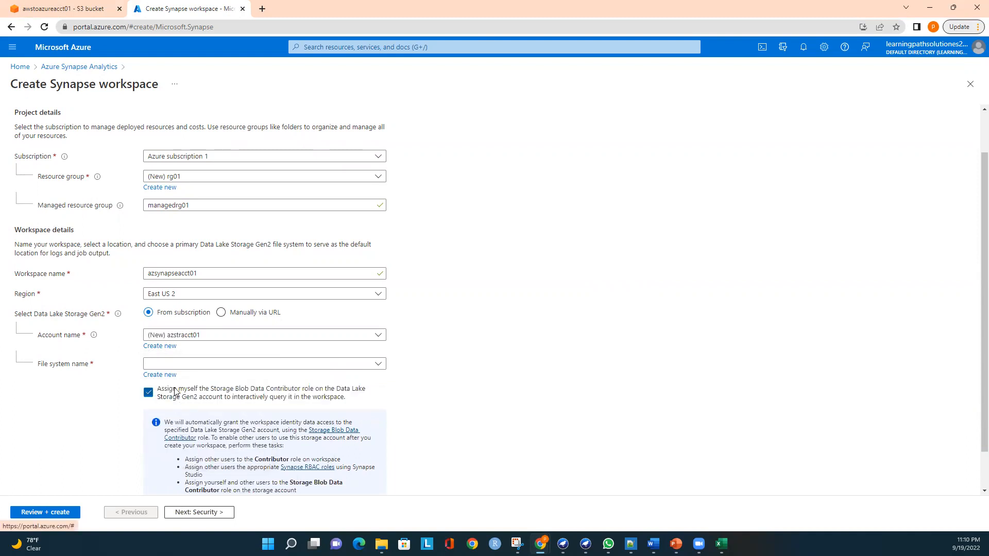
click(160, 374)
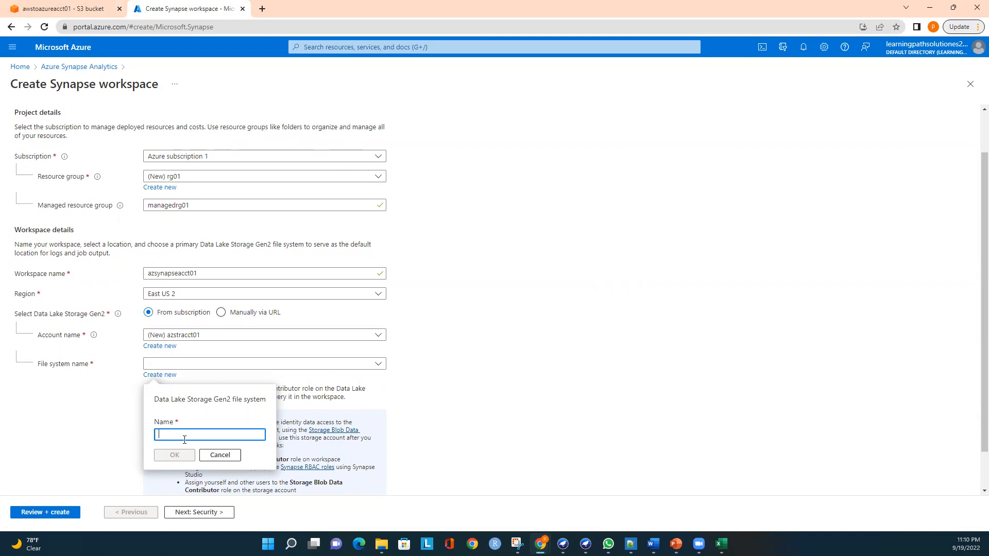
text(acctfile01)
click(181, 455)
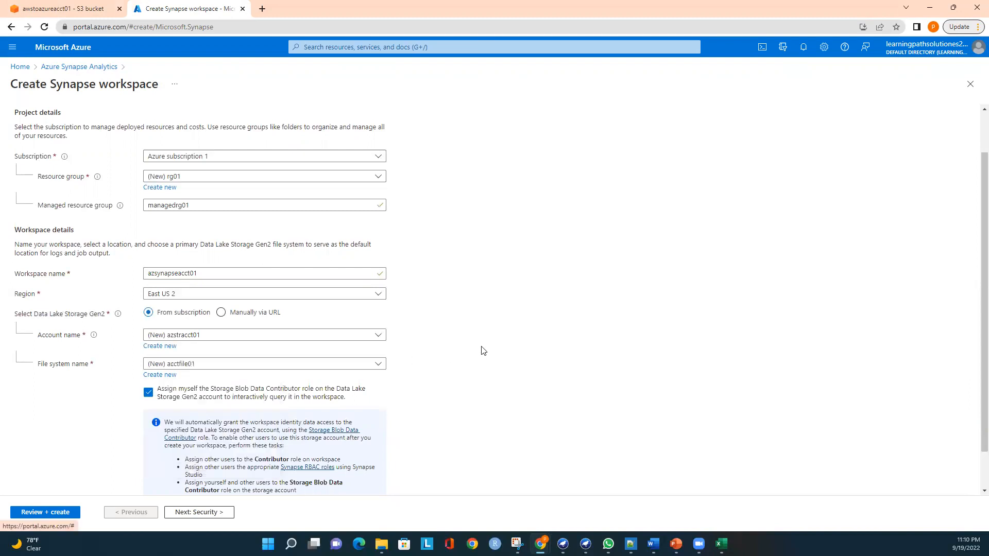
scroll(478, 361, down, 1)
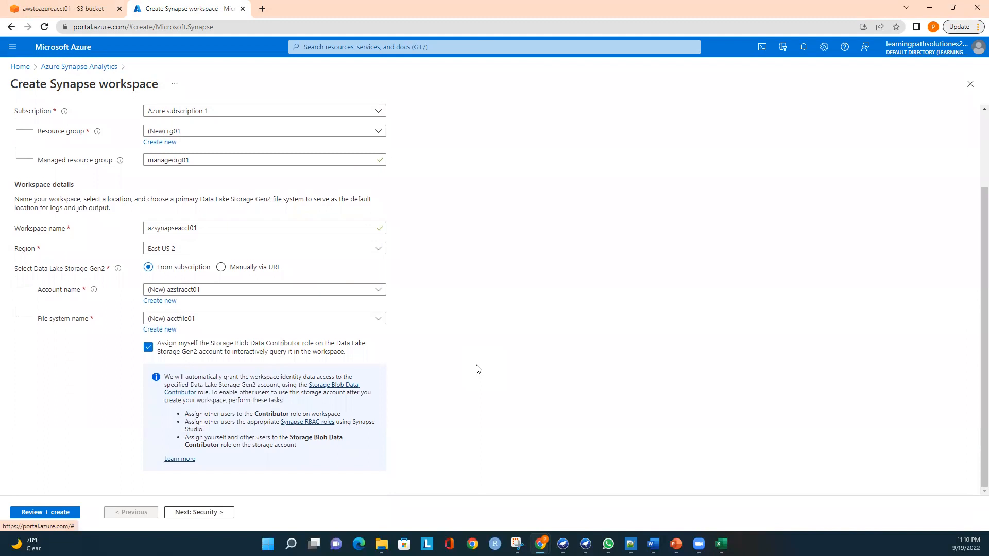
scroll(476, 369, up, 2)
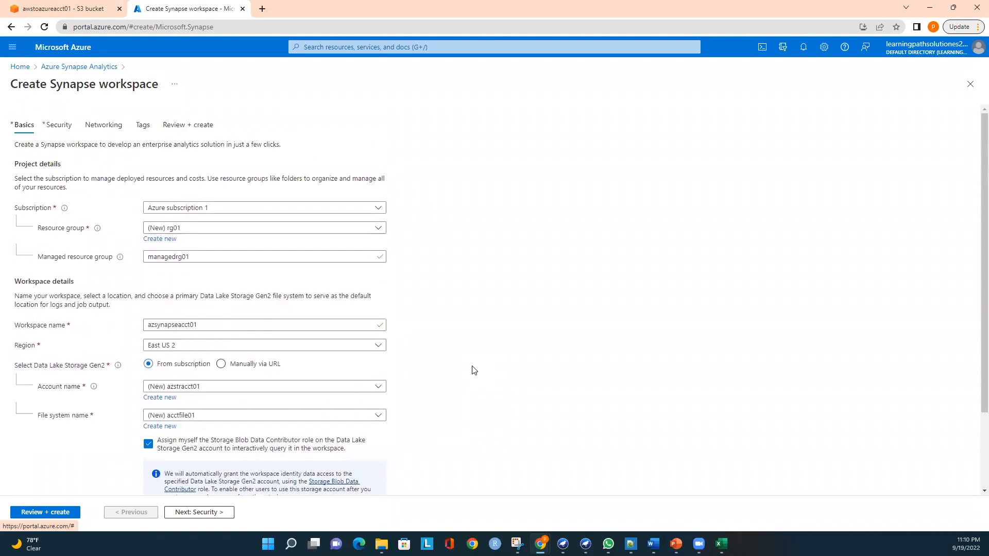
Proceed to the workspace's security settings and enter and confirm the SQL password for the server admin login
click(207, 517)
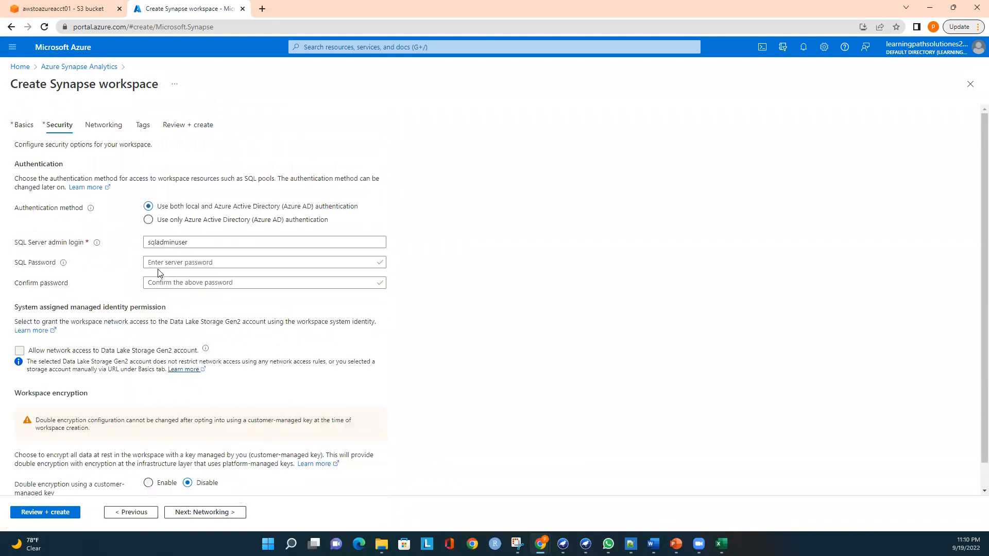
click(169, 262)
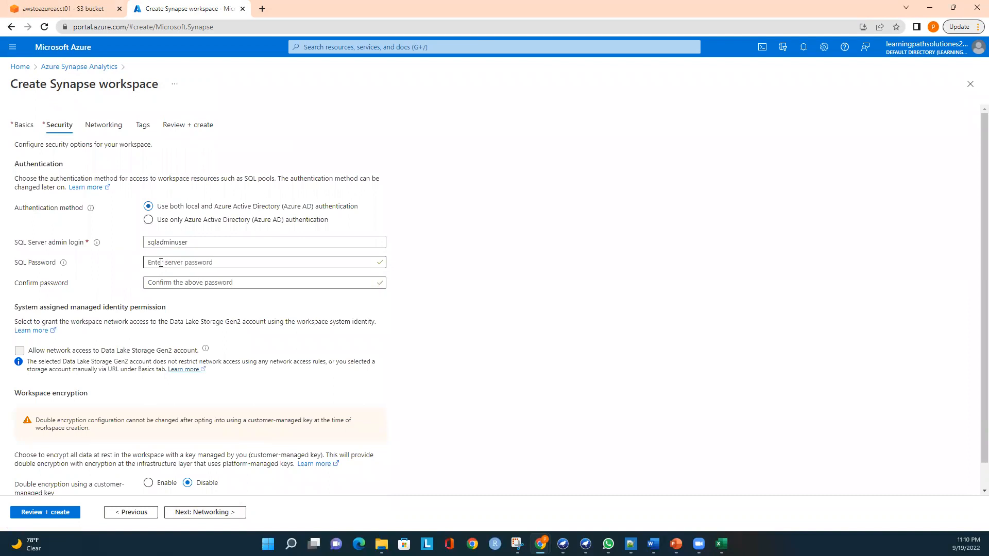
click(161, 262)
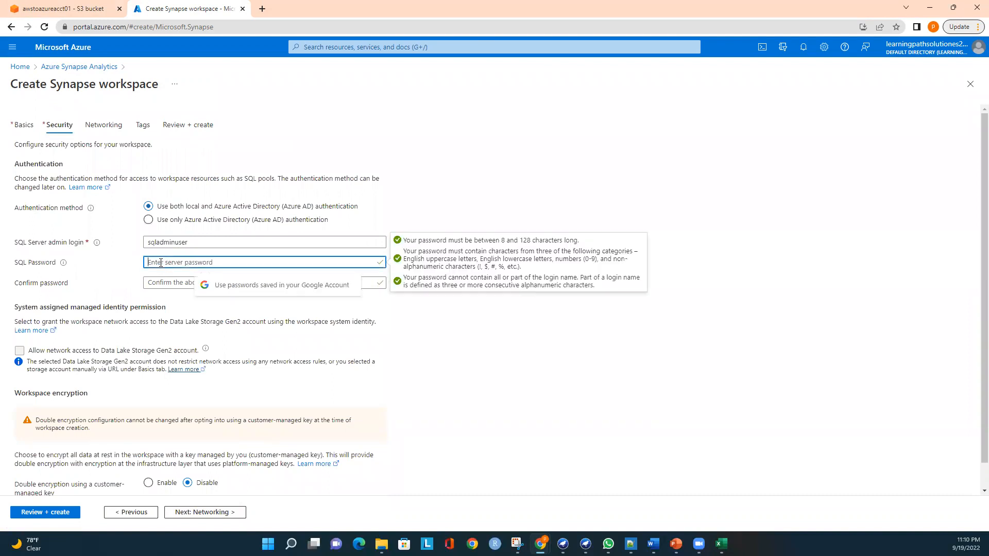
text(•••••)
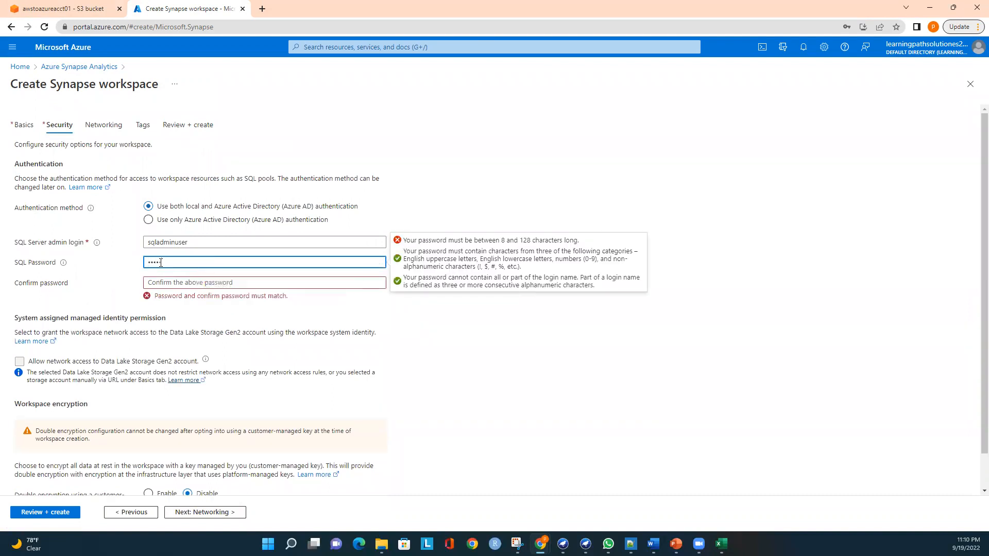
text(•••)
click(158, 283)
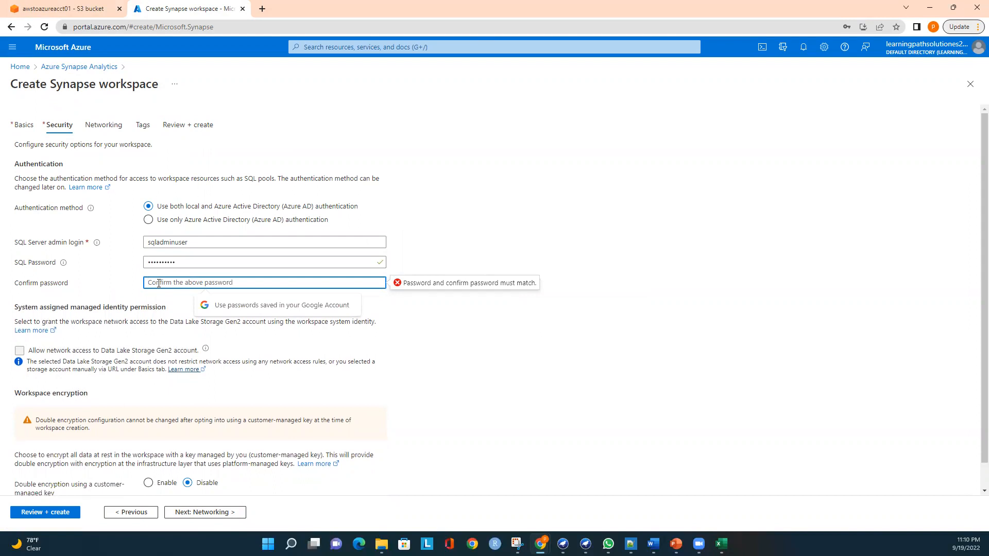
text(••••••••••)
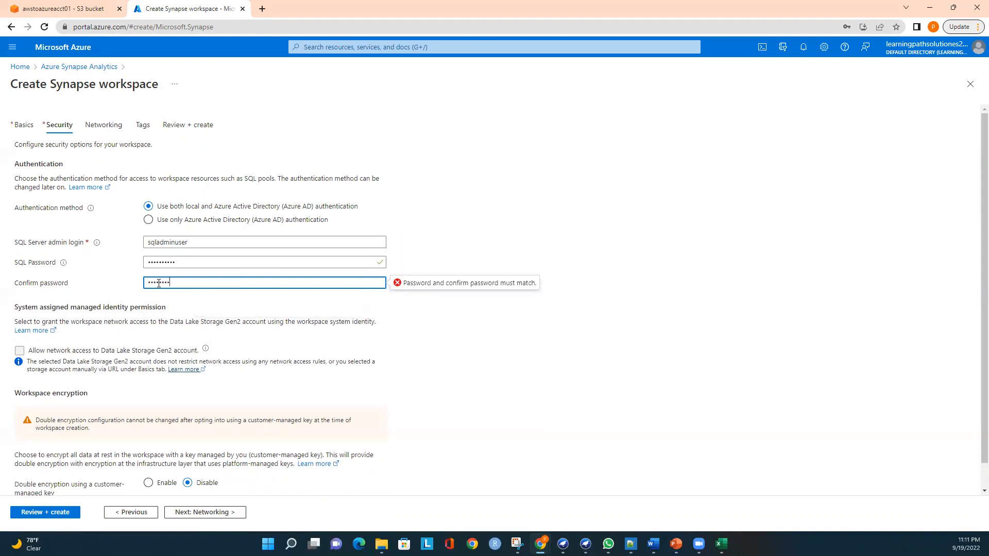
click(405, 322)
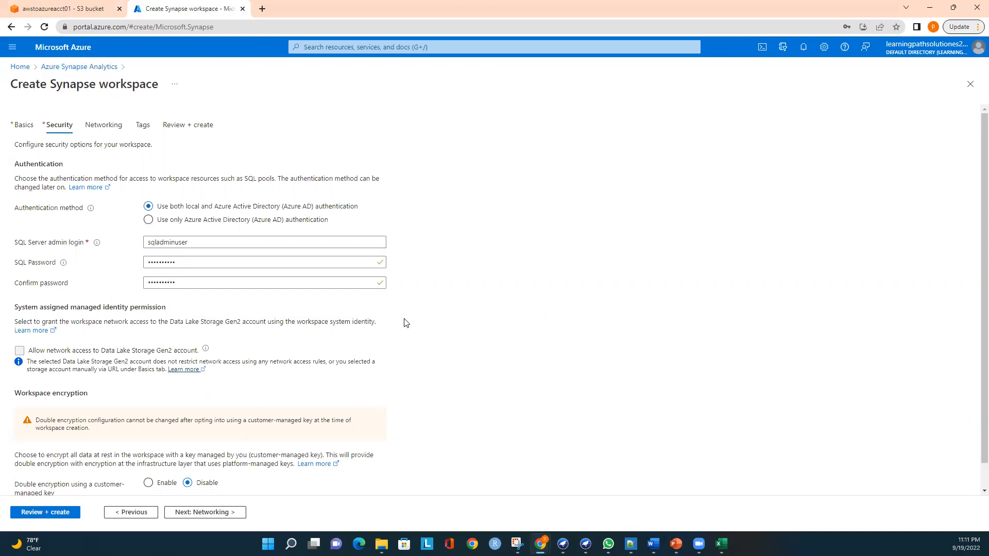
Keep the default encryption, networking and tag settings and advance to the review of the workspace
scroll(180, 410, down, 1)
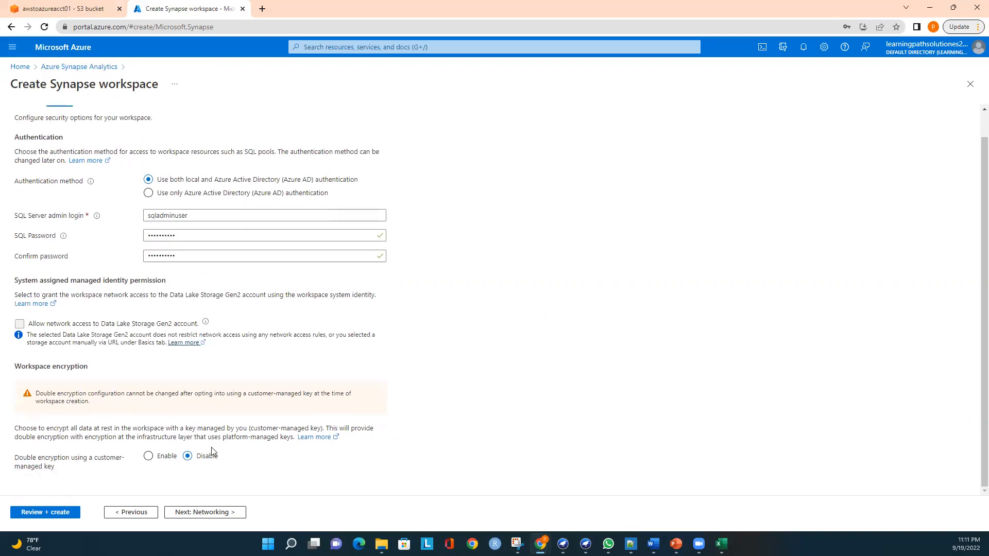
click(211, 514)
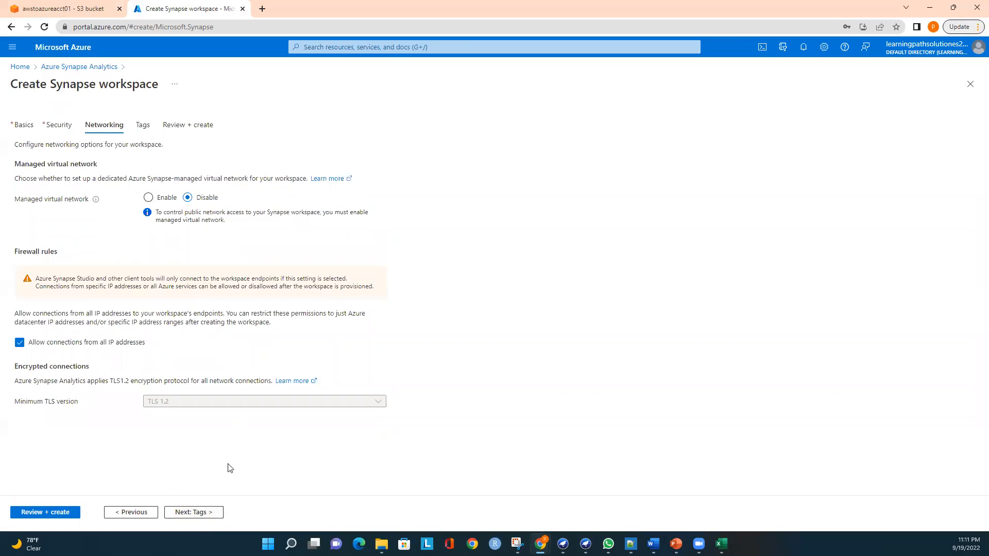
click(197, 513)
click(210, 512)
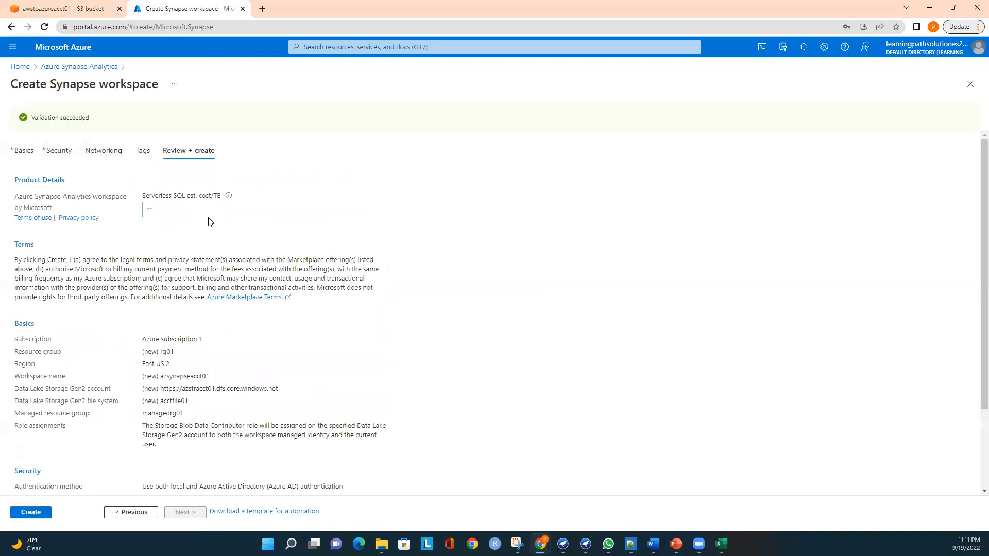
Review the workspace summary and create the azsynapseacct01 Synapse workspace
scroll(211, 222, down, 1)
scroll(211, 225, up, 1)
scroll(123, 458, down, 1)
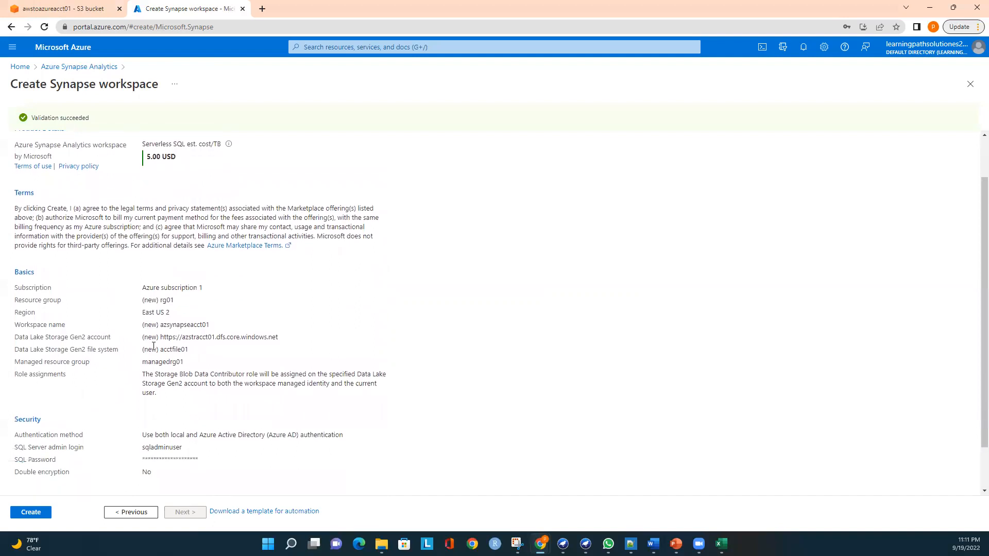
click(44, 513)
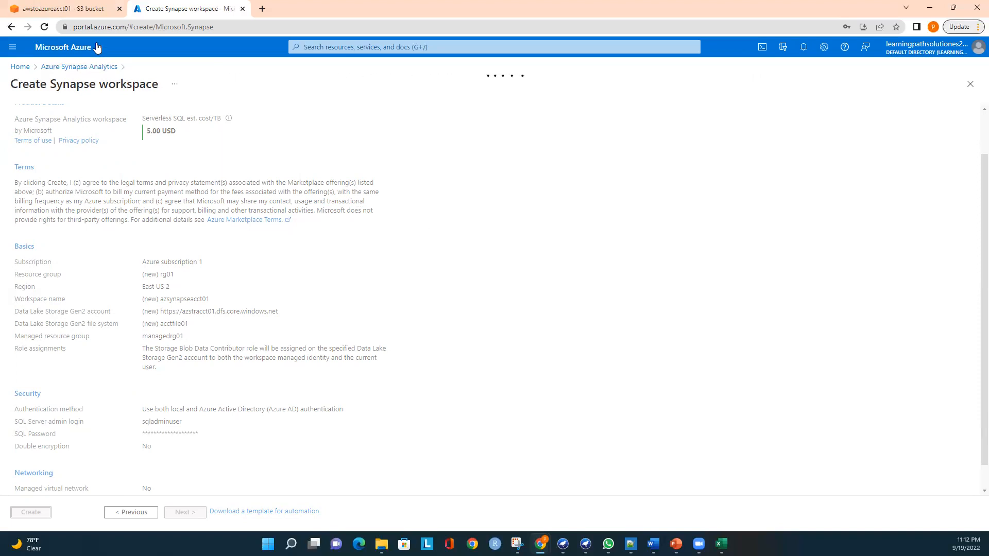
Switch back to the AWS console, open the account's security credentials and go to the IAM user list
click(85, 11)
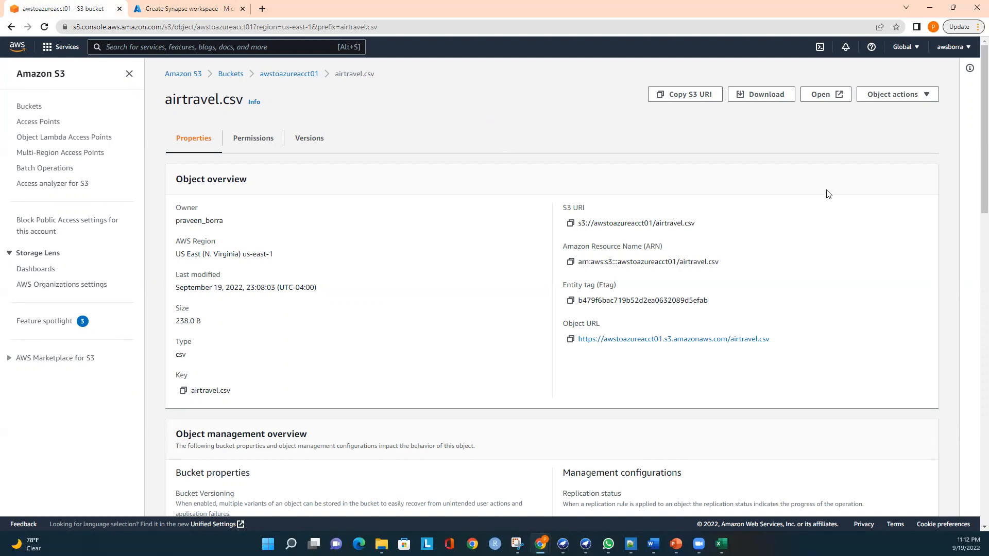
click(940, 56)
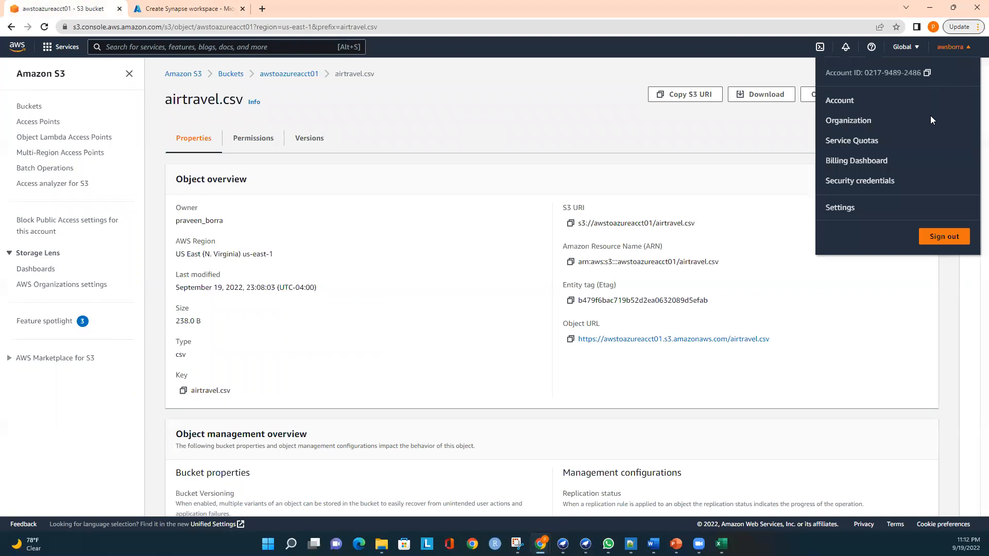
click(877, 184)
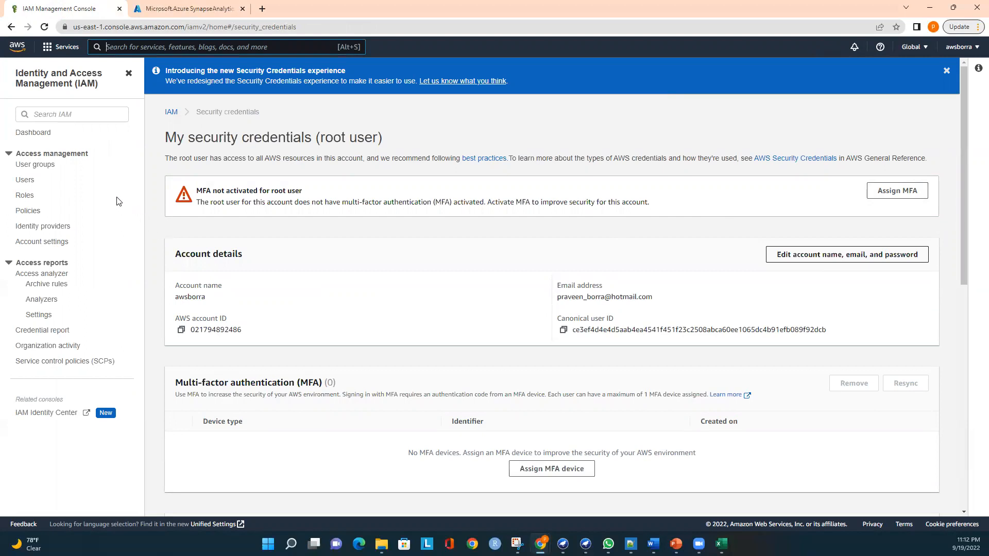
click(25, 182)
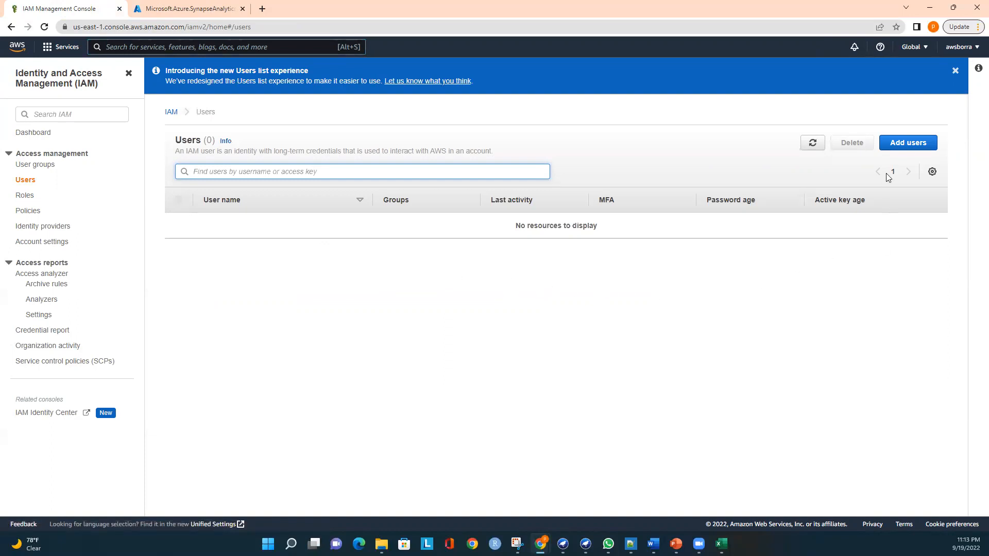
Start a new IAM user named azacct01 with access key (programmatic) access only and proceed to its permissions
click(894, 148)
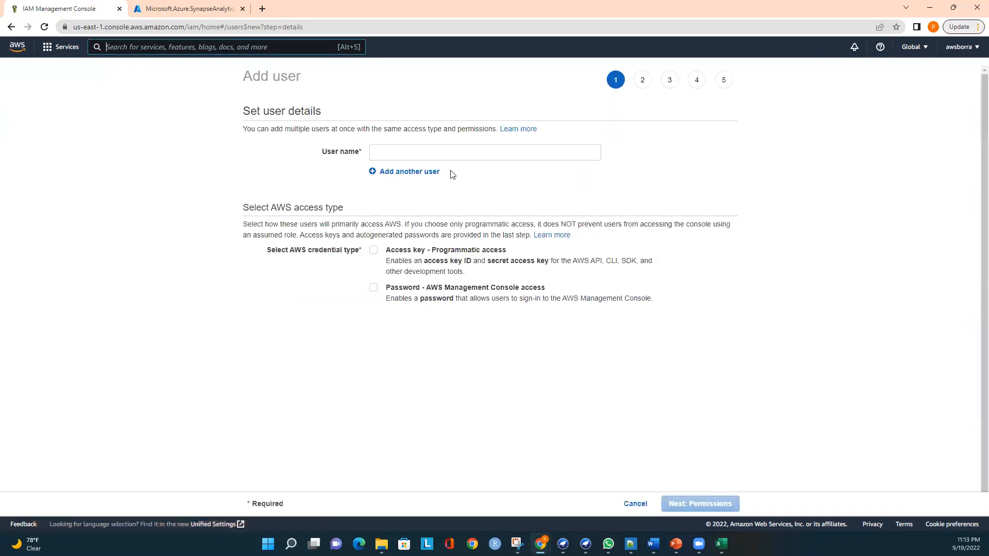
click(430, 154)
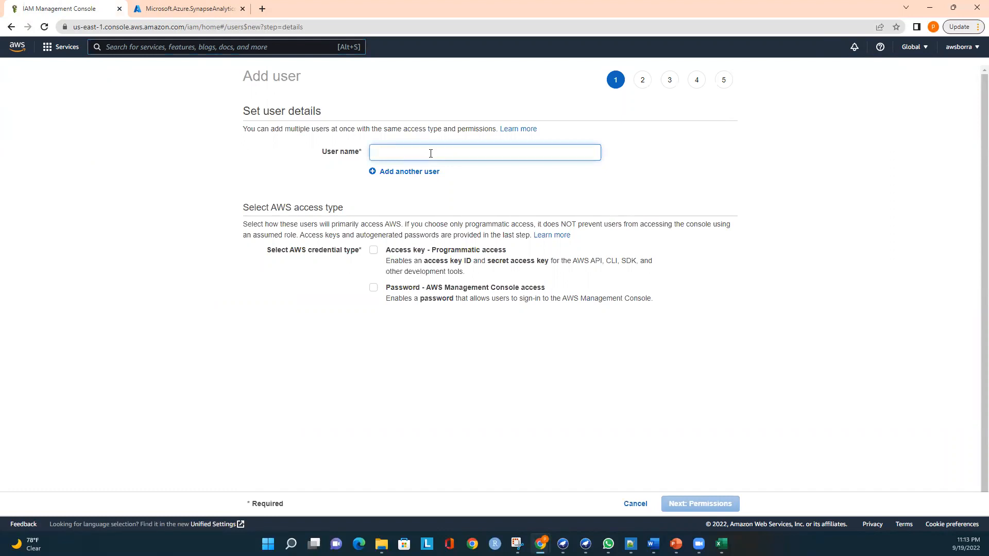
text(az)
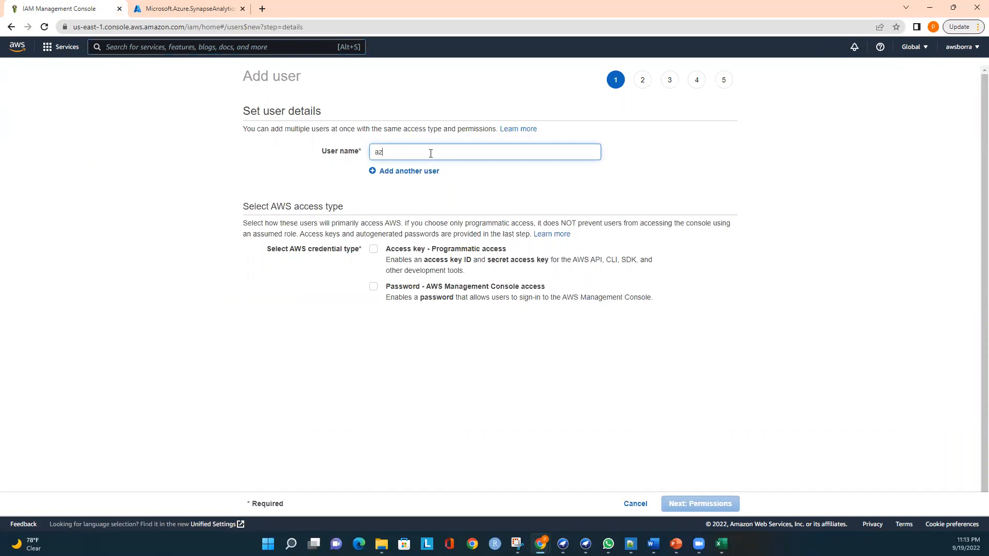
text(acct01)
scroll(554, 319, down, 1)
scroll(555, 343, up, 1)
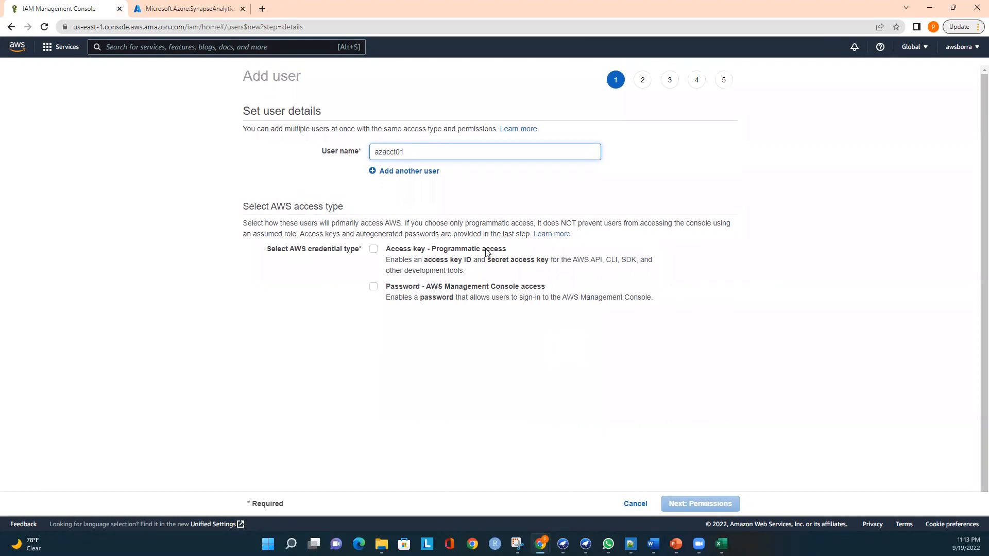
click(375, 252)
click(373, 286)
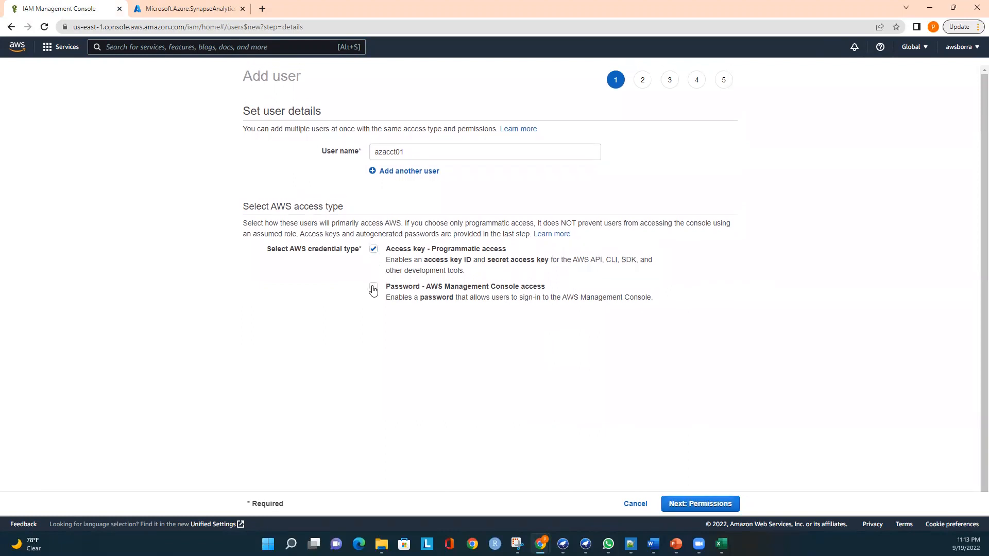
click(374, 287)
click(713, 505)
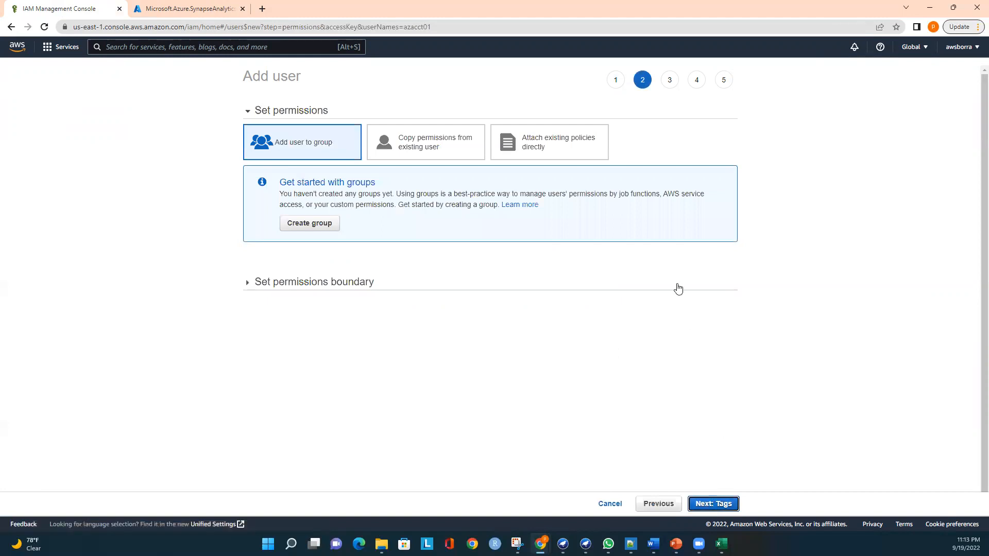
Attach the existing AmazonS3FullAccess policy directly to the user, leave the tags empty and create the user
click(546, 148)
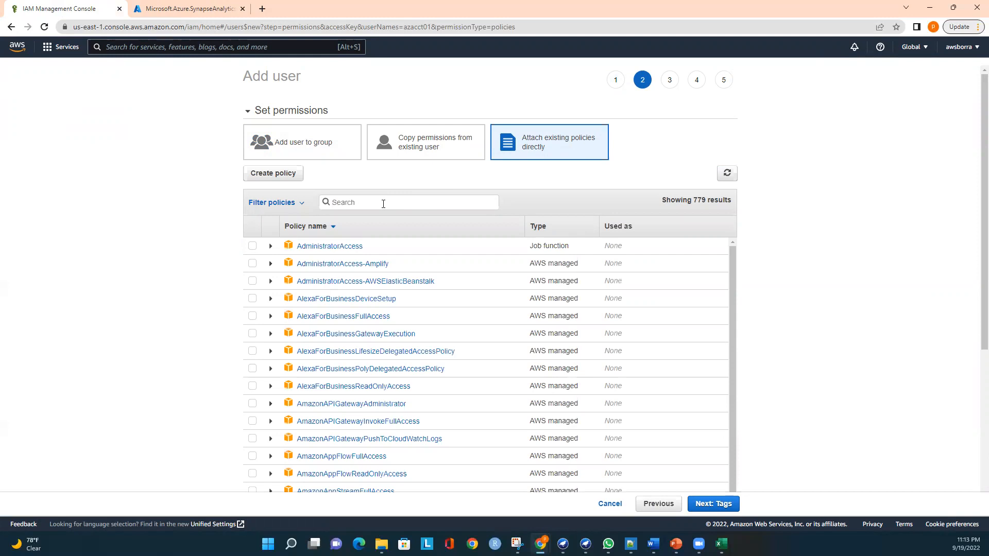
text(s3)
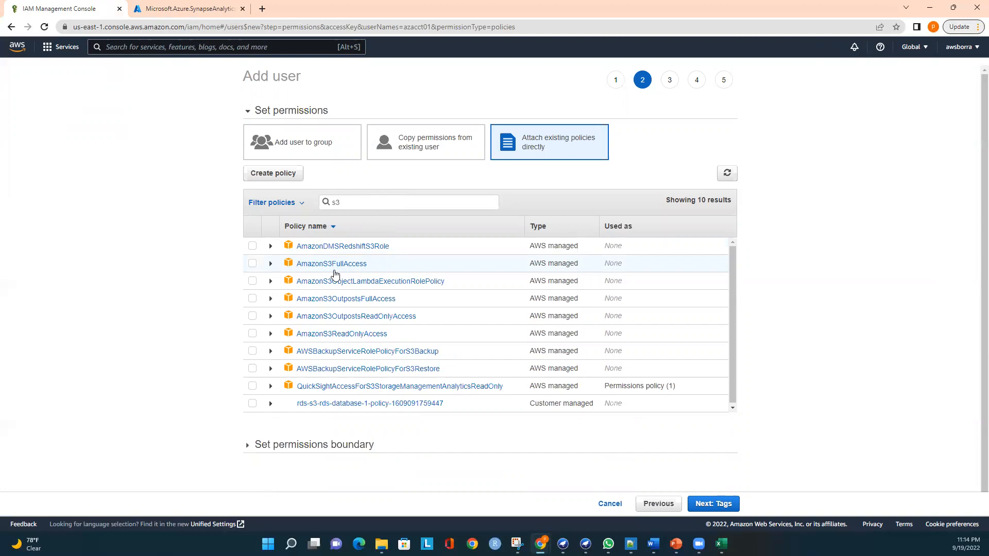
click(252, 264)
click(712, 503)
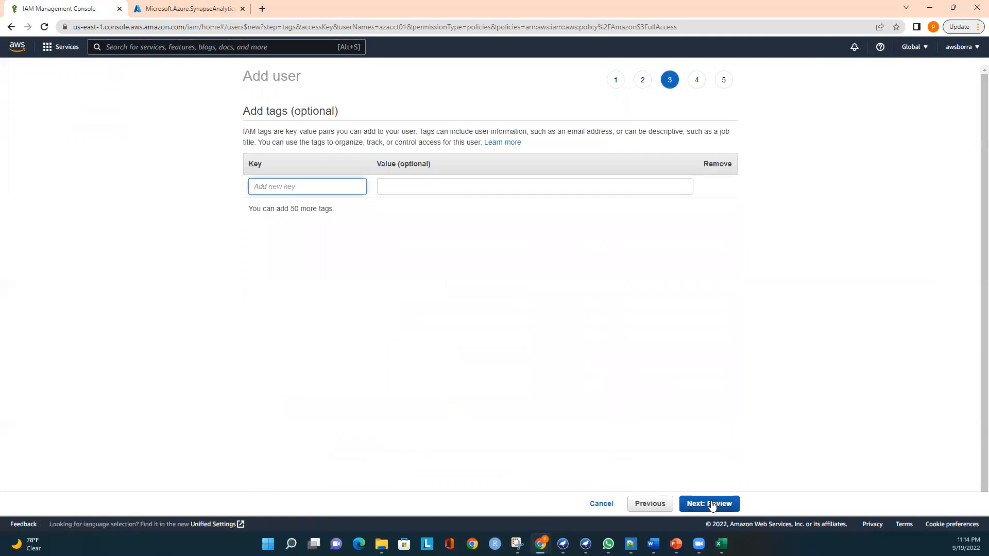
click(712, 505)
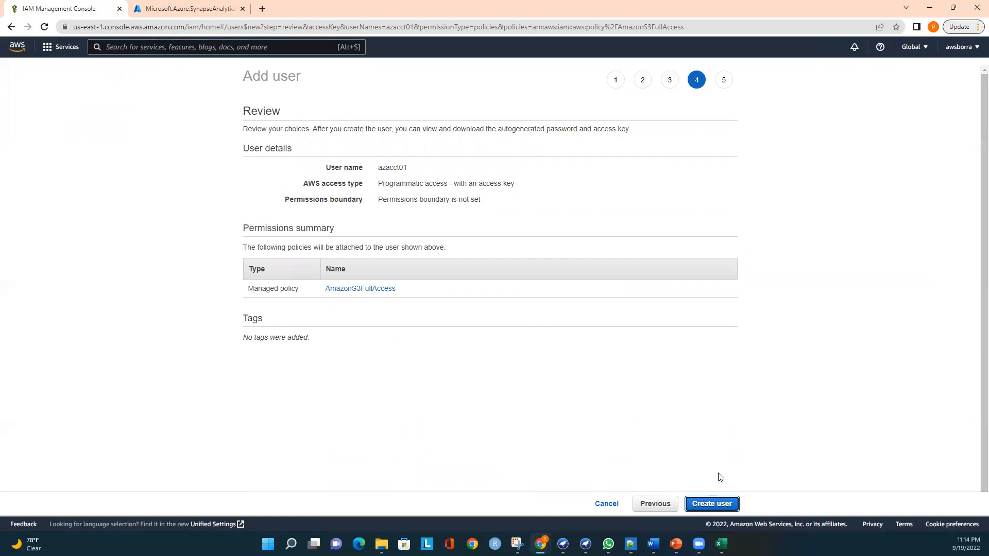
click(718, 503)
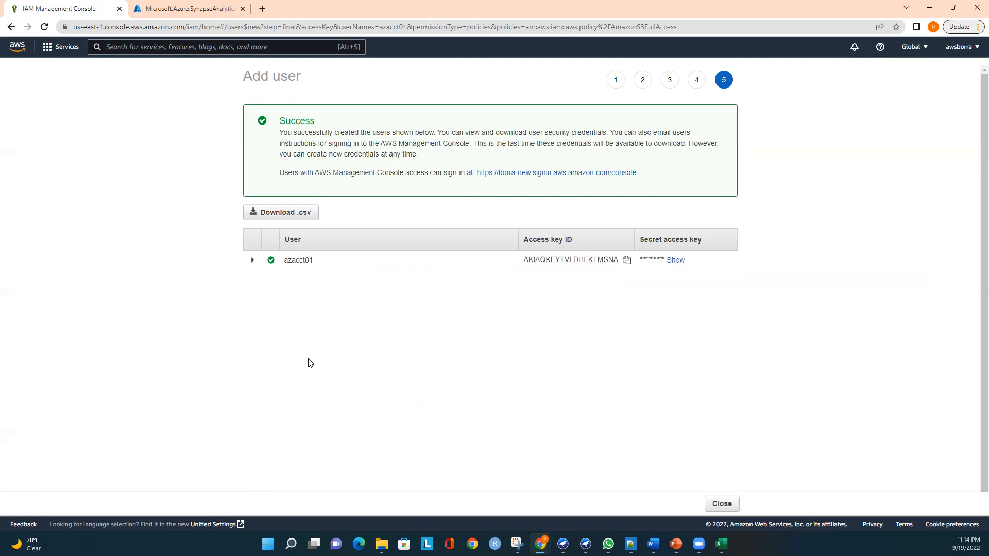
Switch to the Azure portal, open the rg01 resource group and check the azsynapseacct01 workspace's provisioning status
click(191, 6)
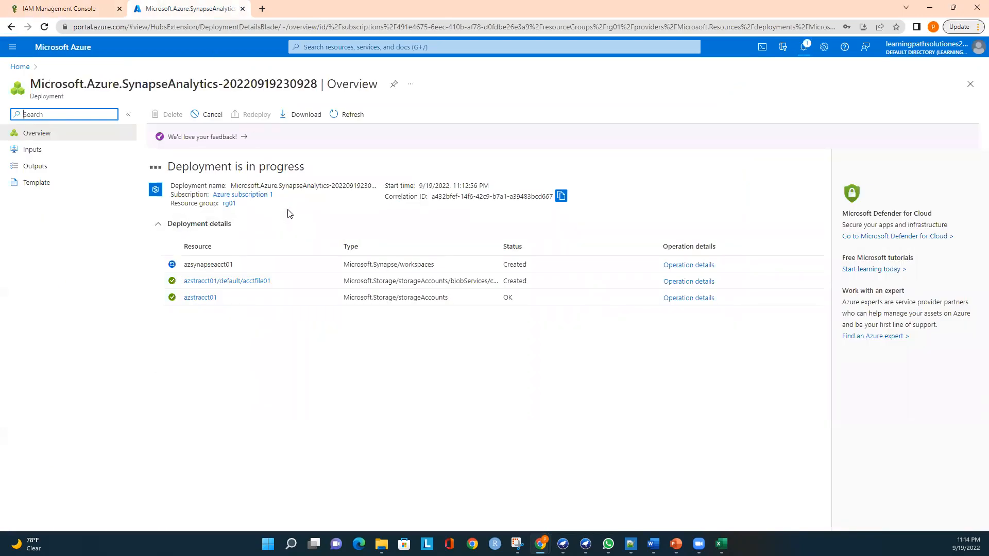
click(24, 69)
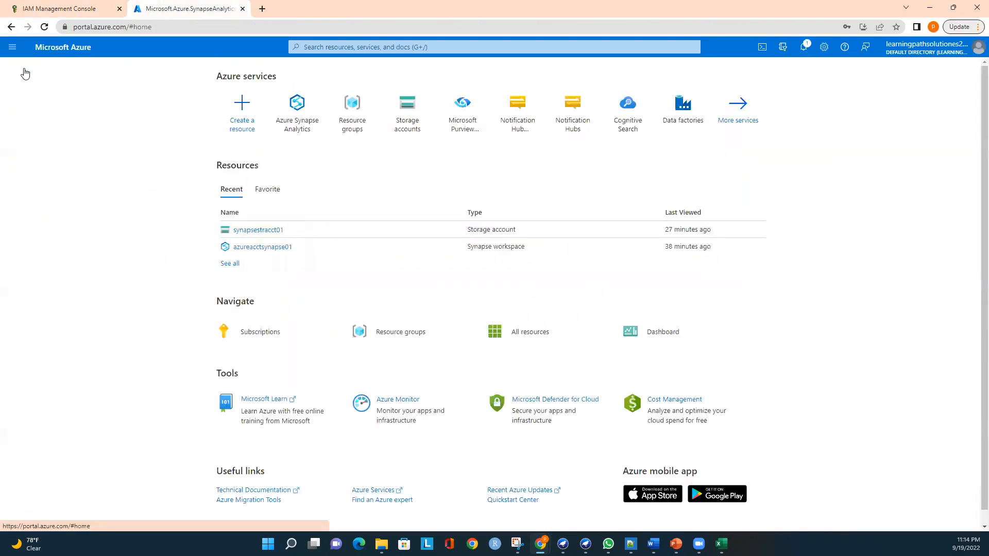
click(345, 118)
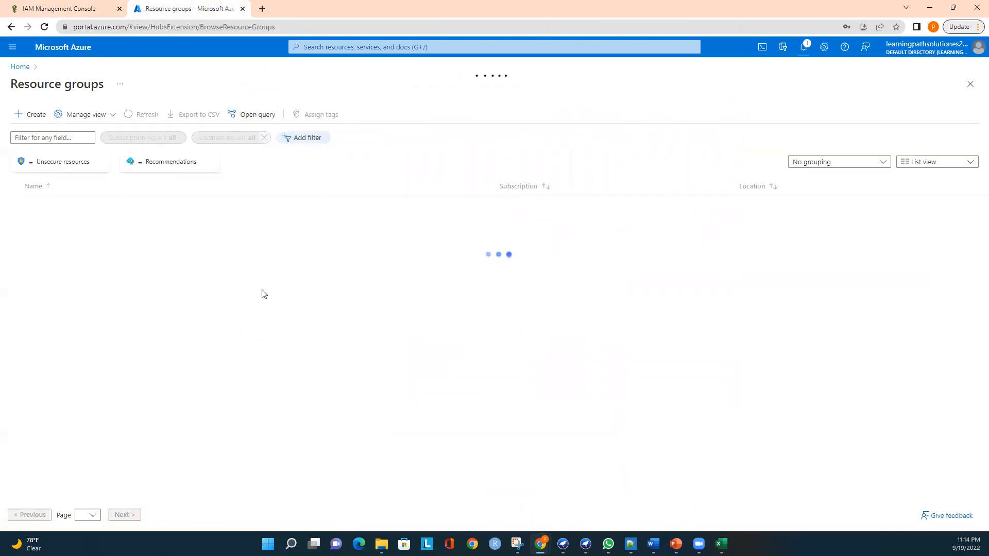
click(43, 223)
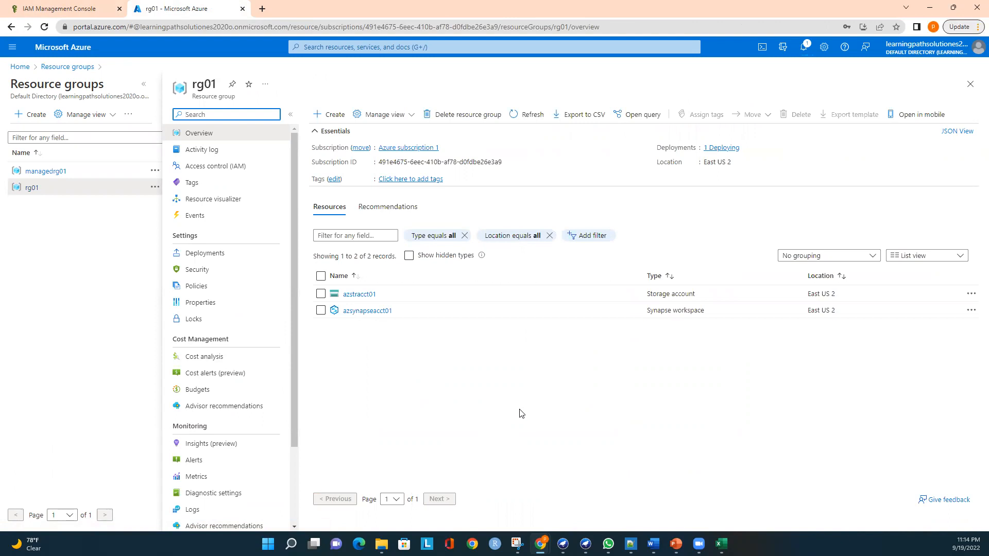
click(372, 312)
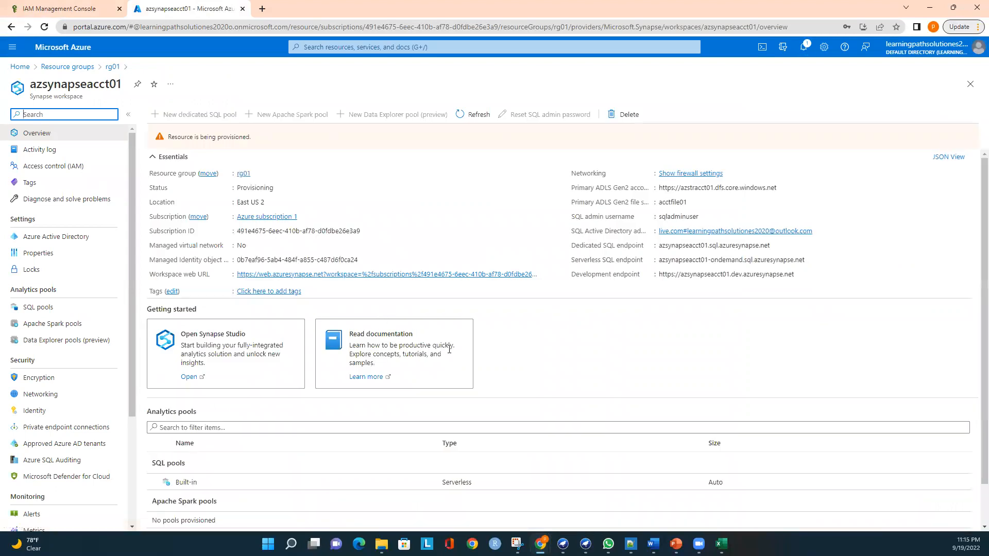
Go back to rg01 and inspect the containers of the azstracct01 storage account
click(112, 68)
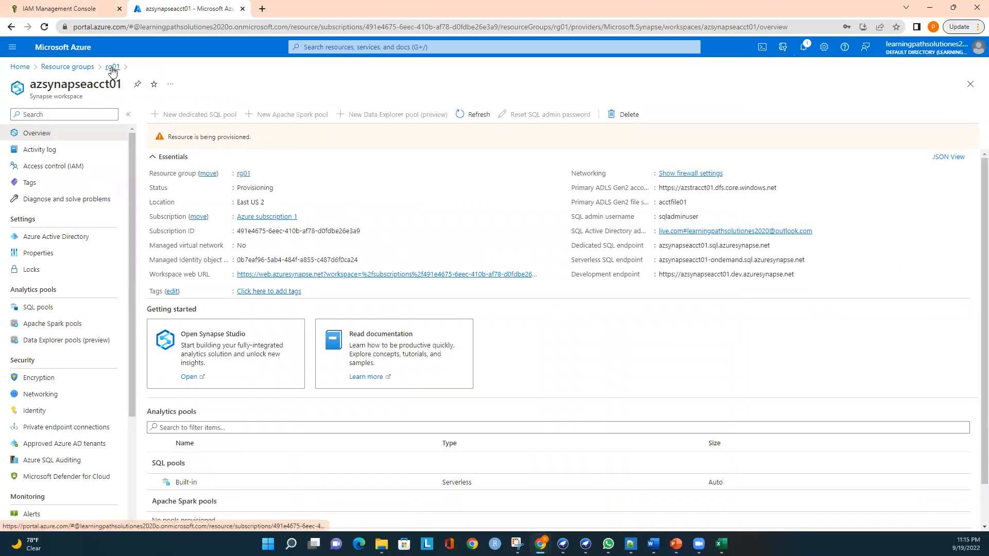
click(361, 294)
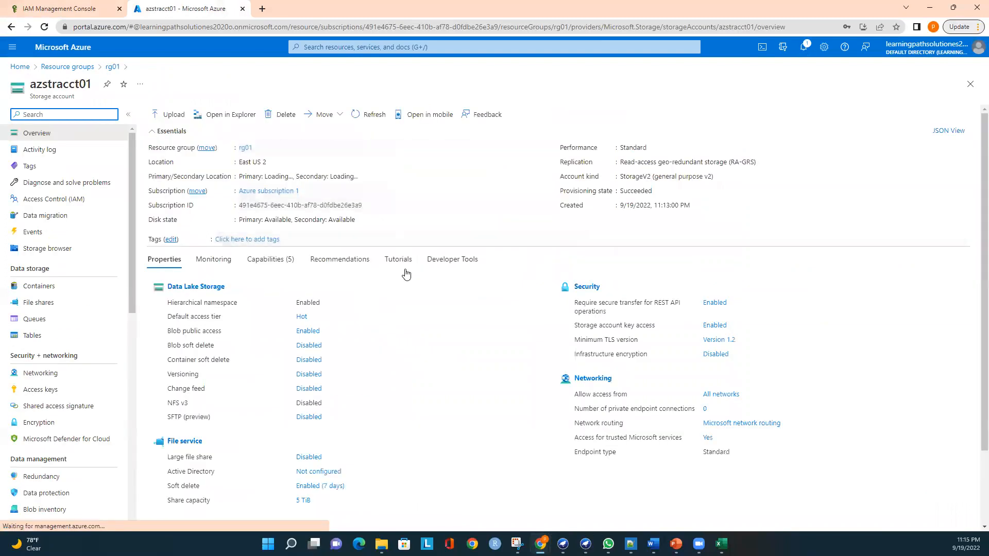
click(49, 290)
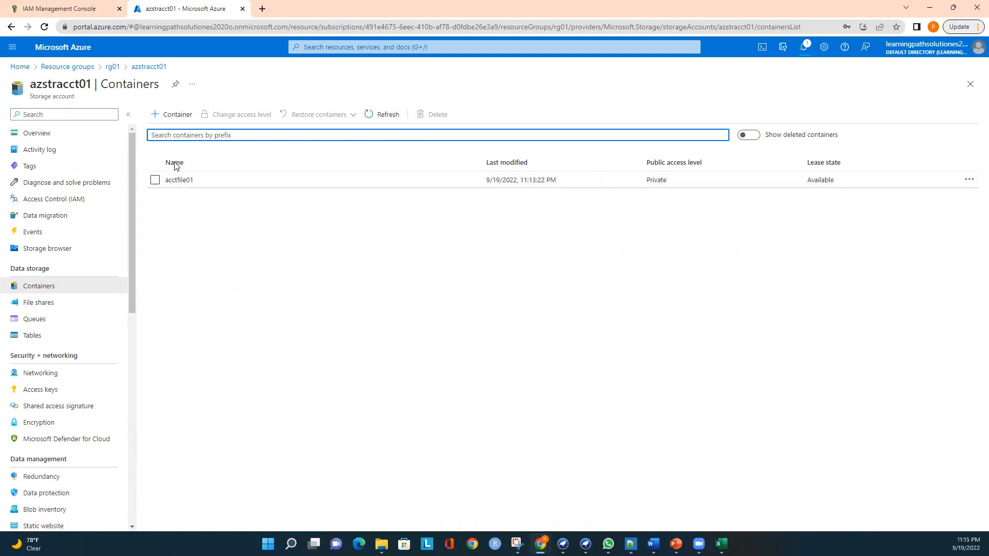
Return to the azsynapseacct01 workspace through rg01 and launch Synapse Studio
click(119, 69)
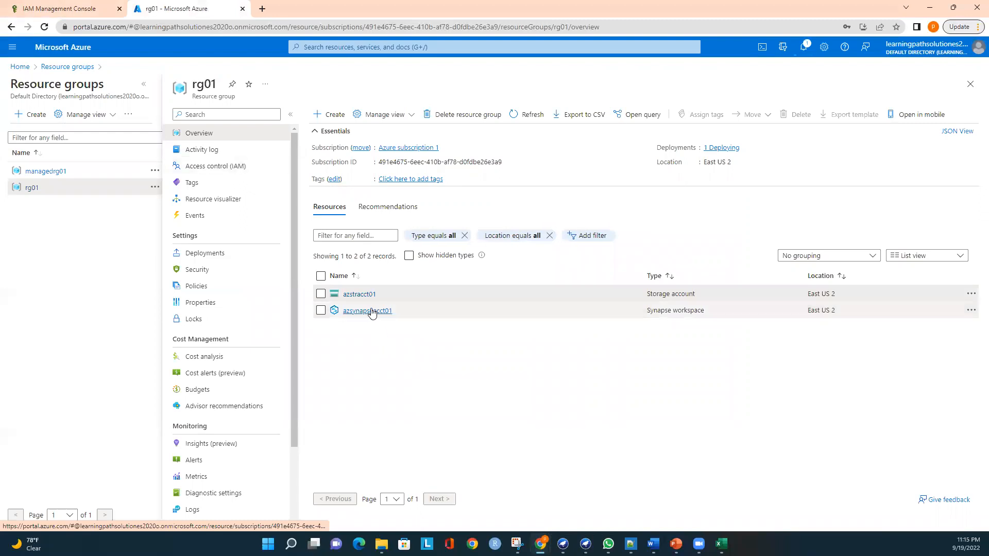
click(375, 315)
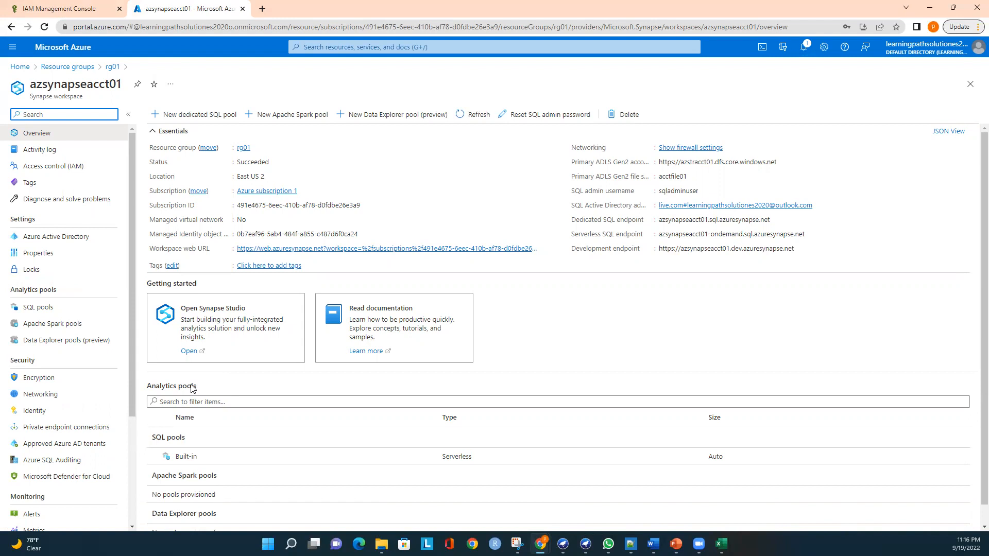
click(189, 352)
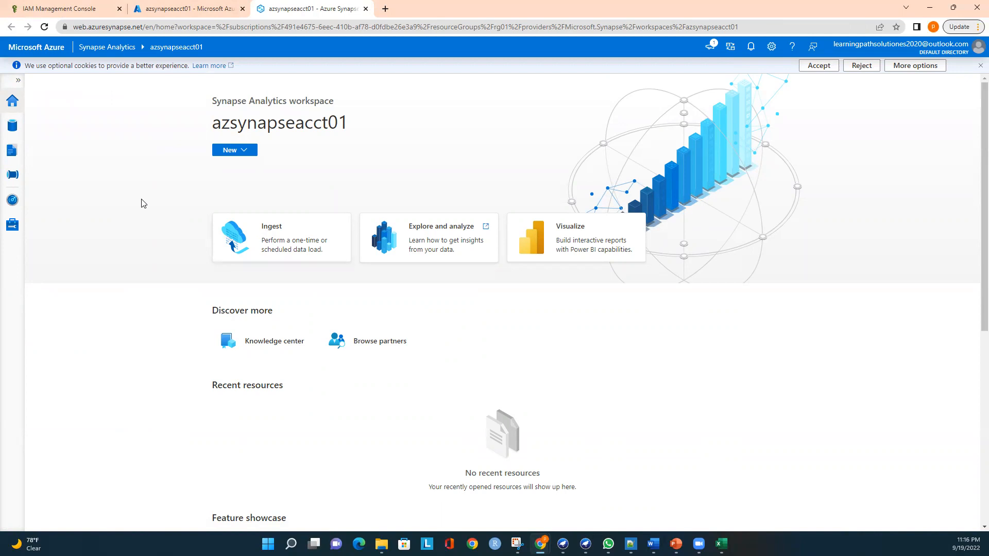
Create a new pipeline in the Integrate hub and name it copy_aws_to_adls
click(13, 180)
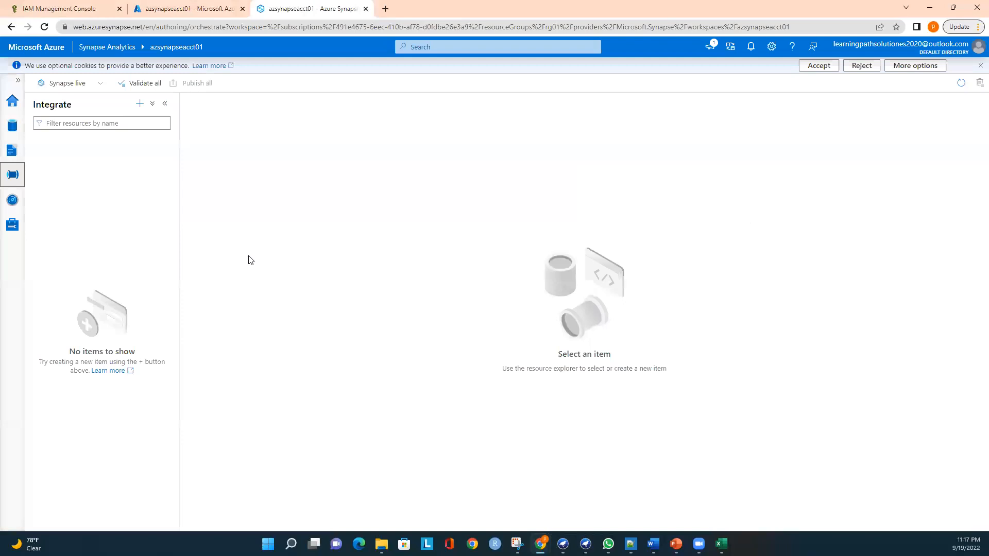
click(140, 105)
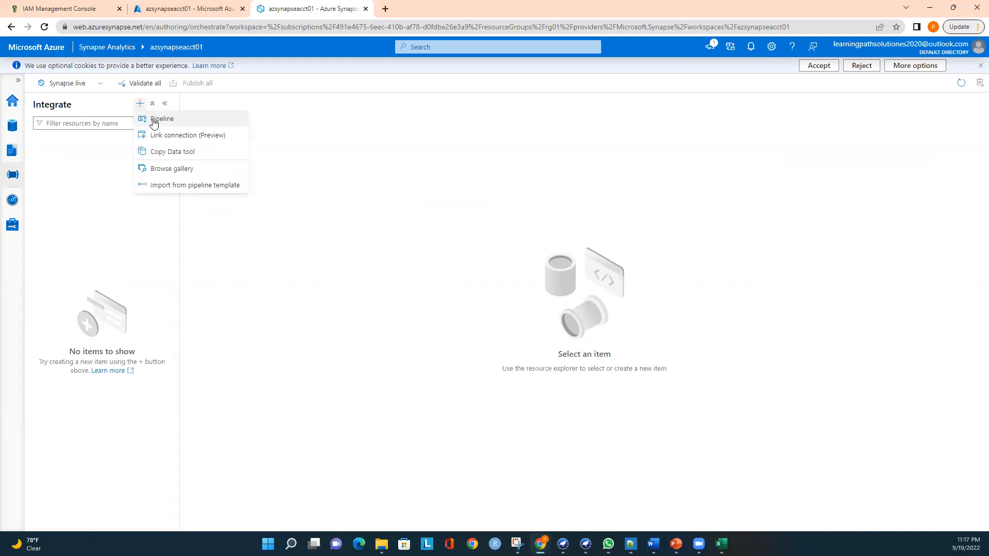
click(154, 120)
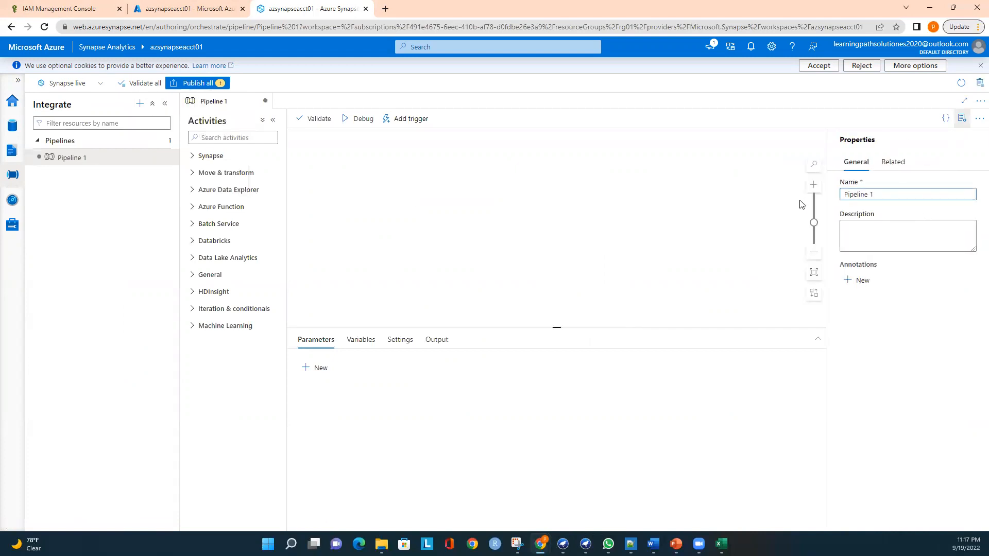
triple_click(844, 194)
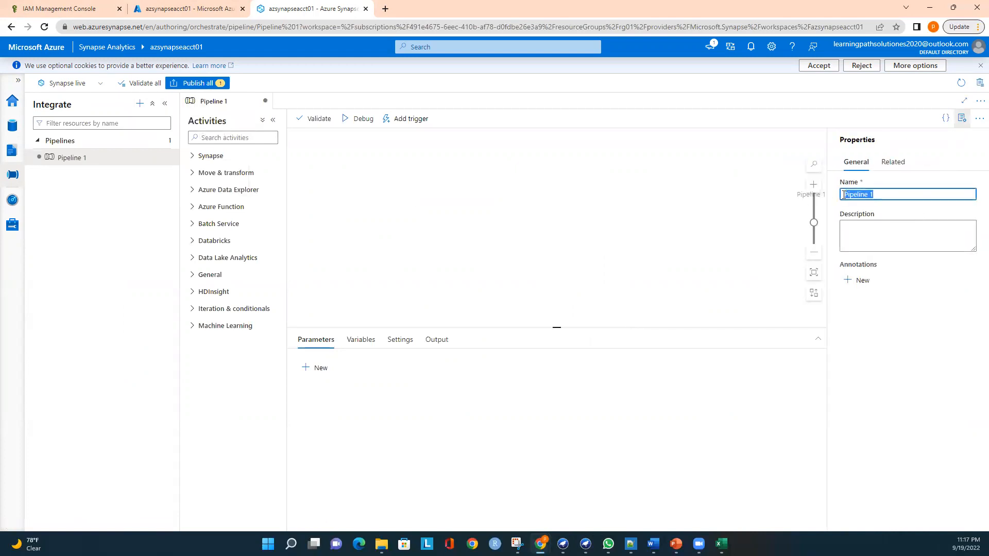
text(aws)
key(BackSpace)
key(BackSpace)
text(copy_aws)
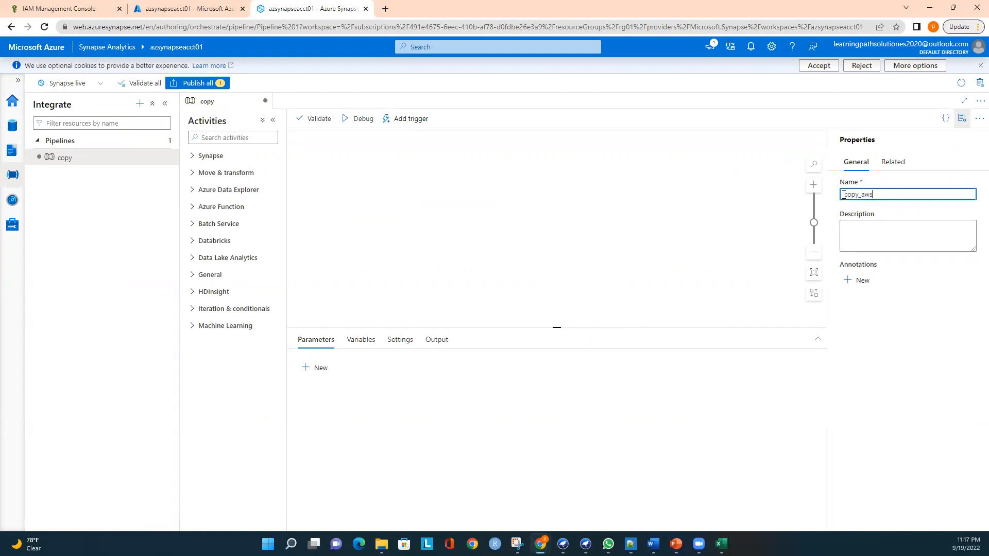
text(_to_adls)
Give the pipeline the description "Copy data from Amazon s3 into Azure ADLS"
click(903, 234)
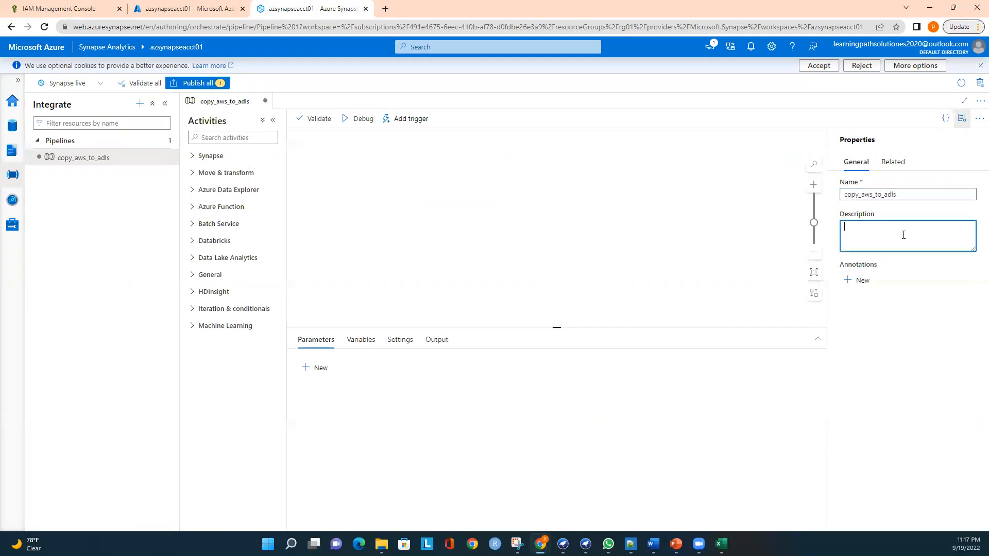
text(Copy data from Amazon s3 into Azure ADLS)
click(420, 177)
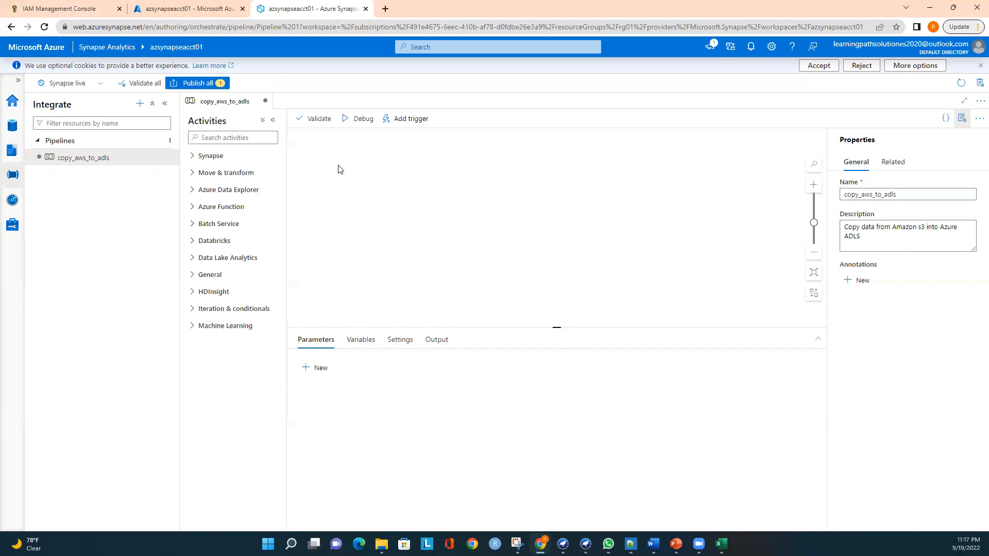
Search the activities for "copy" and add a Copy data activity to the pipeline canvas
click(243, 140)
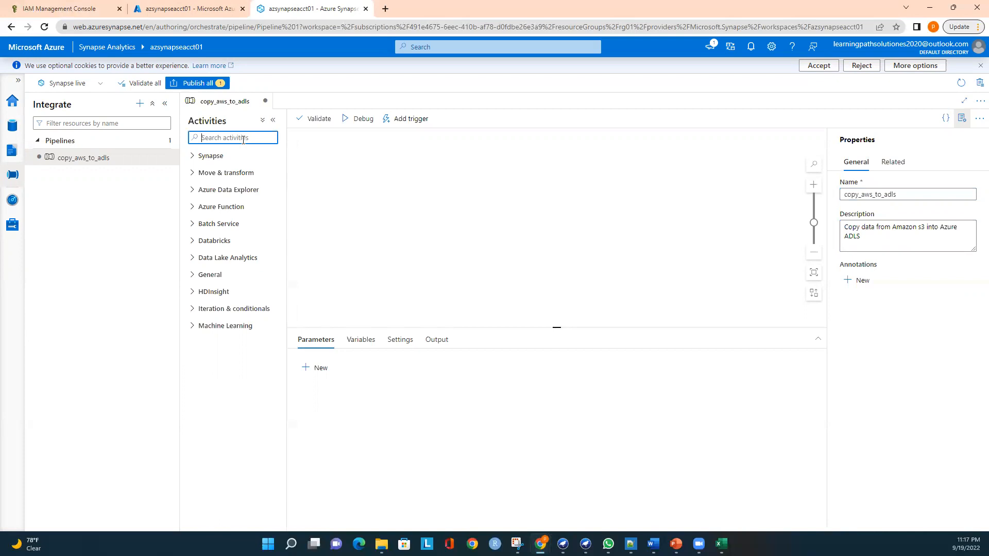
text(c)
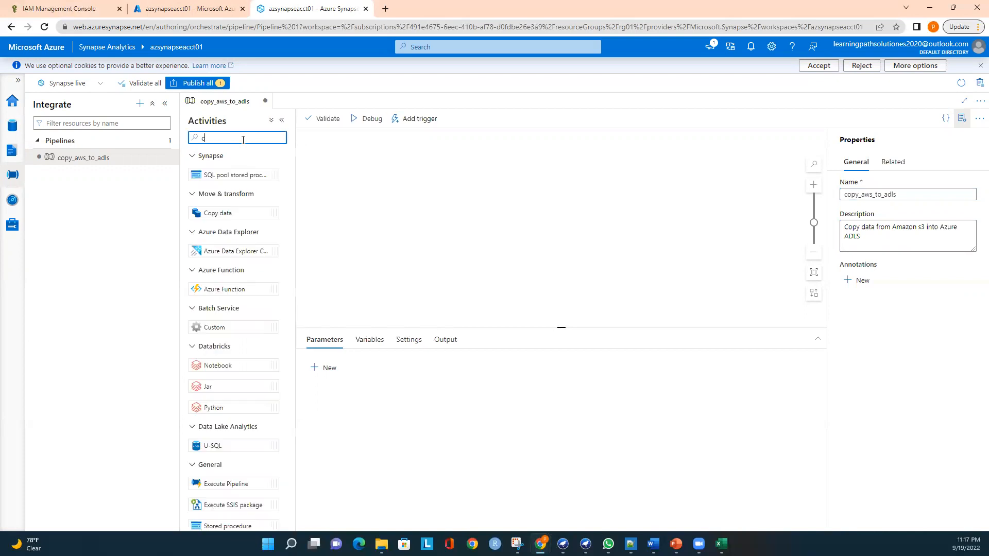
text(opy)
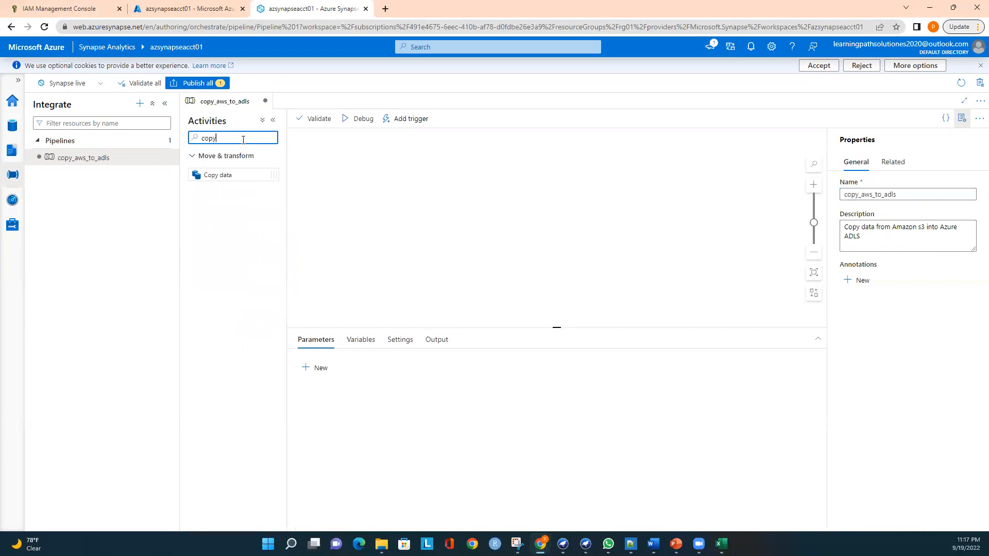
drag(216, 175, 503, 184)
Rename the Copy data activity as "Copy from AWS s3 into ADLS"
double_click(439, 385)
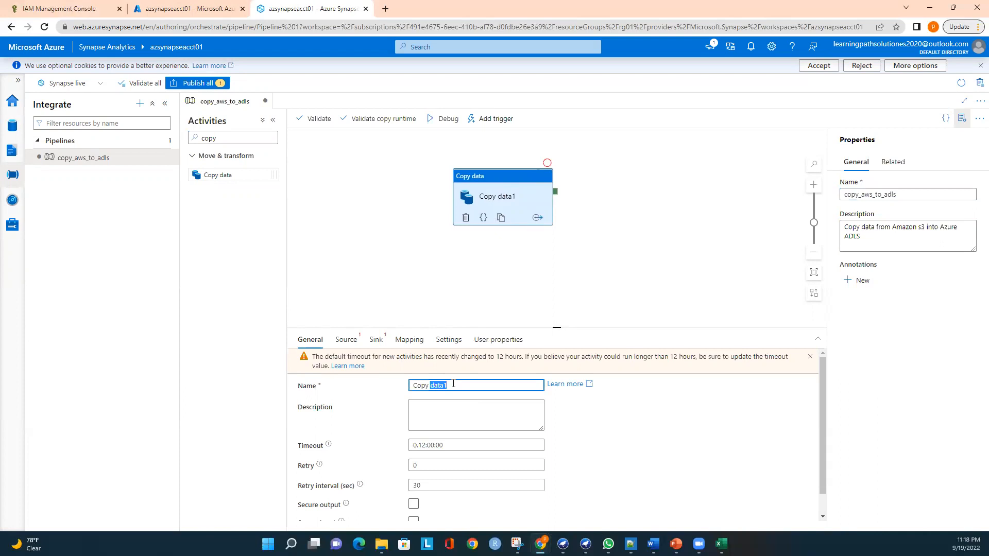
key(BackSpace)
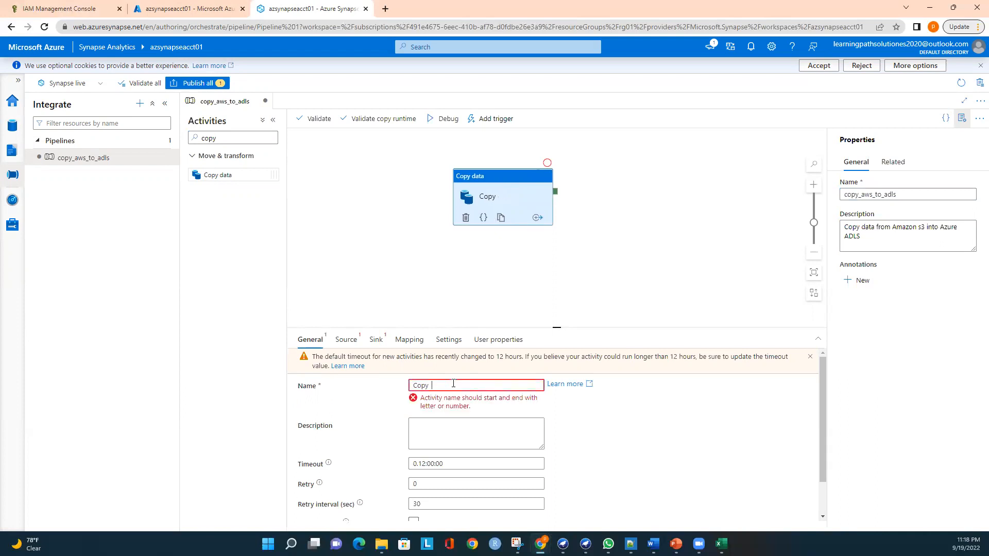
text(from AWS s3 into ADLS)
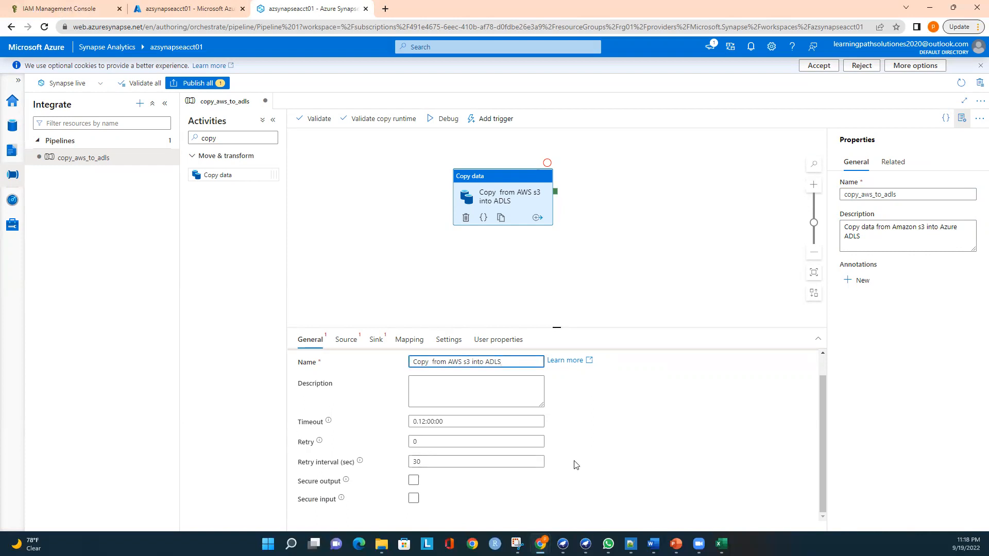
Start a new Amazon S3 source dataset in DelimitedText format for the copy activity and name it airtravel_data_aws_s3
click(347, 340)
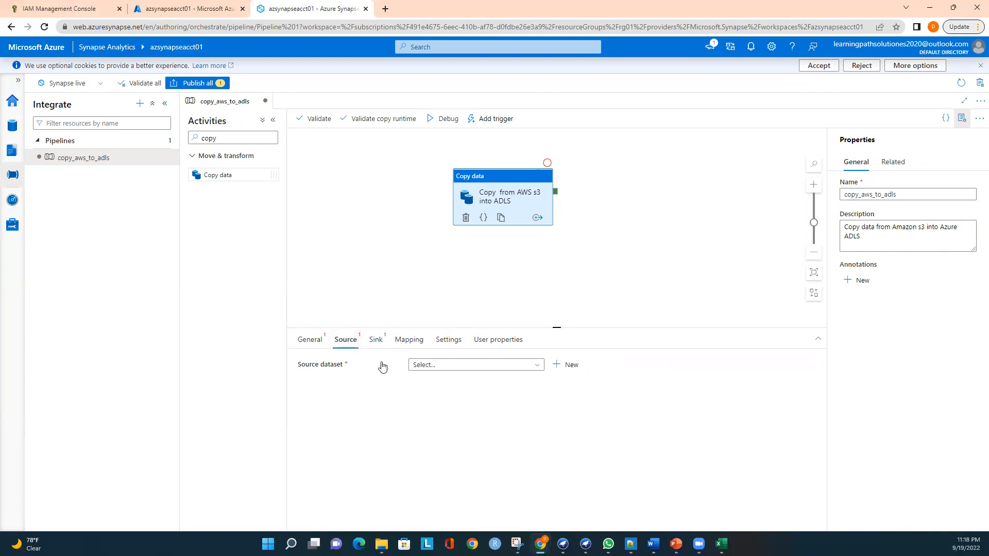
click(568, 368)
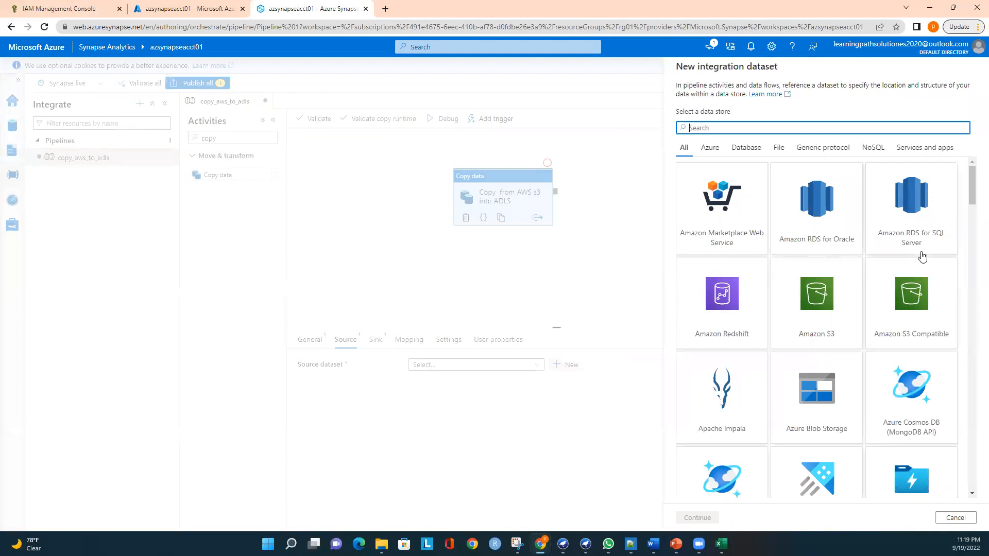
click(826, 298)
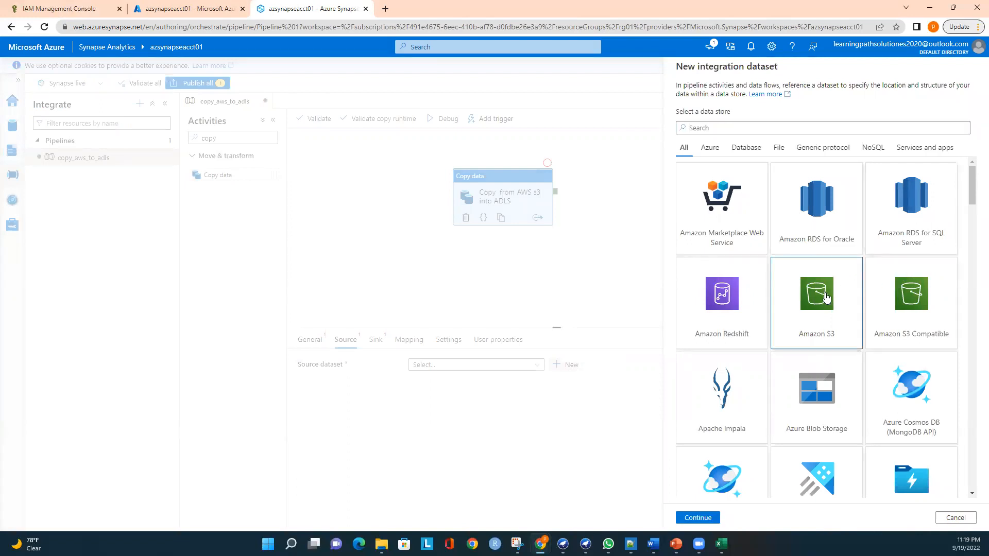
click(705, 518)
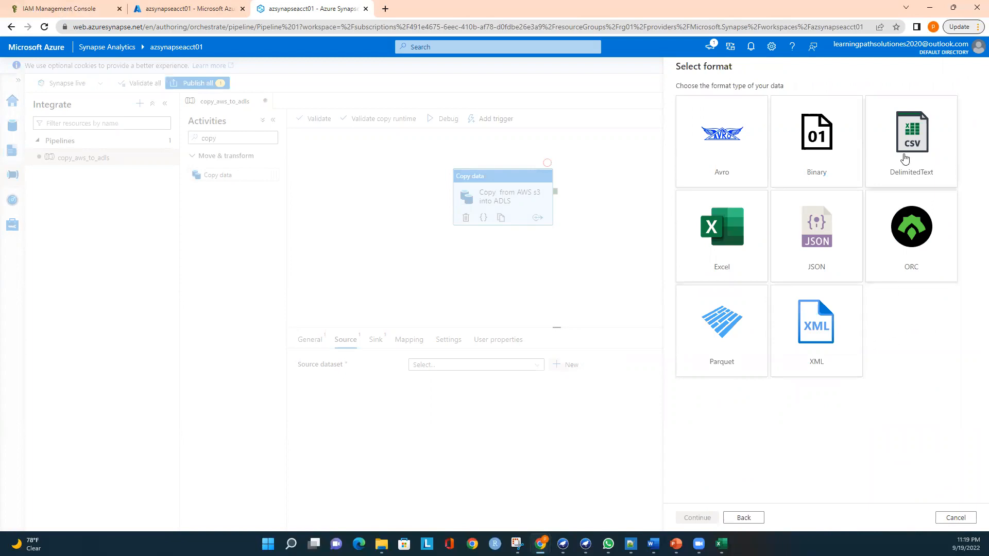
click(904, 158)
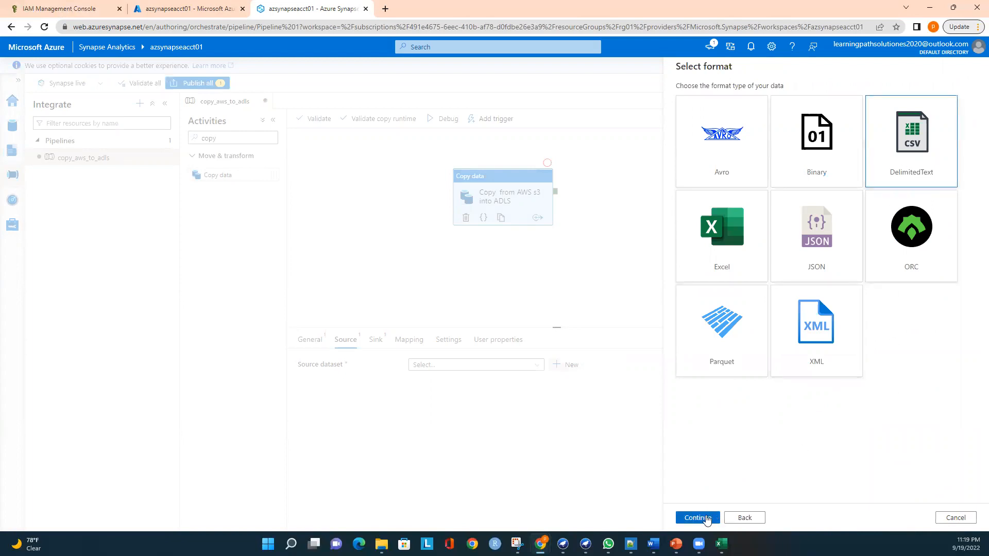
click(703, 517)
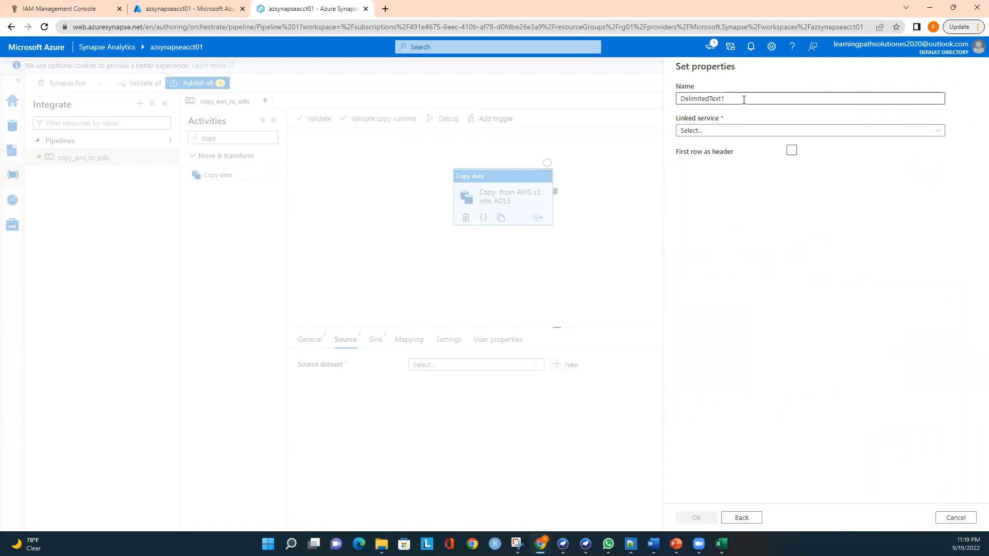
drag(743, 97, 660, 98)
text(airtravel_data_aws_)
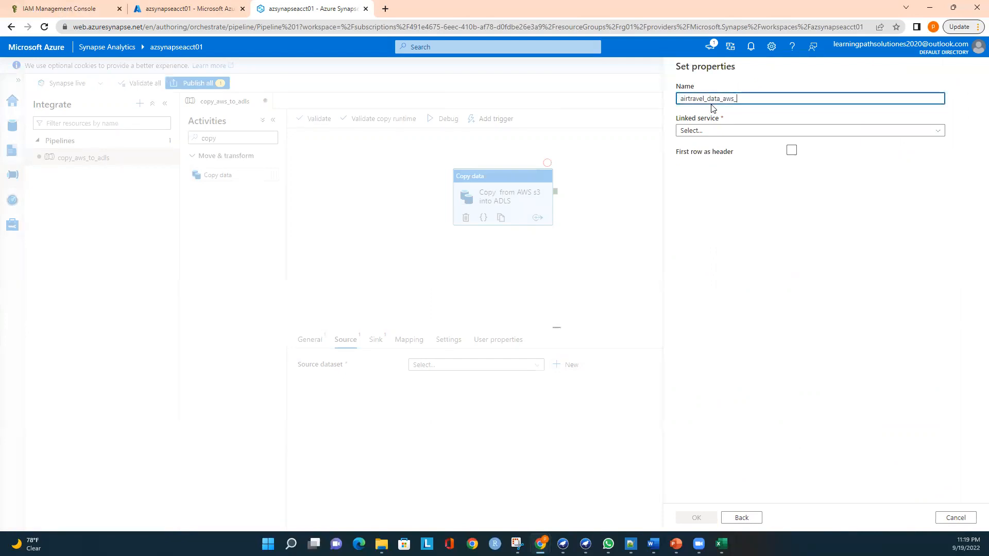
Start a new linked service for the source dataset, naming it Amazon_S3 with the description "Amazon S3"
click(739, 132)
click(738, 132)
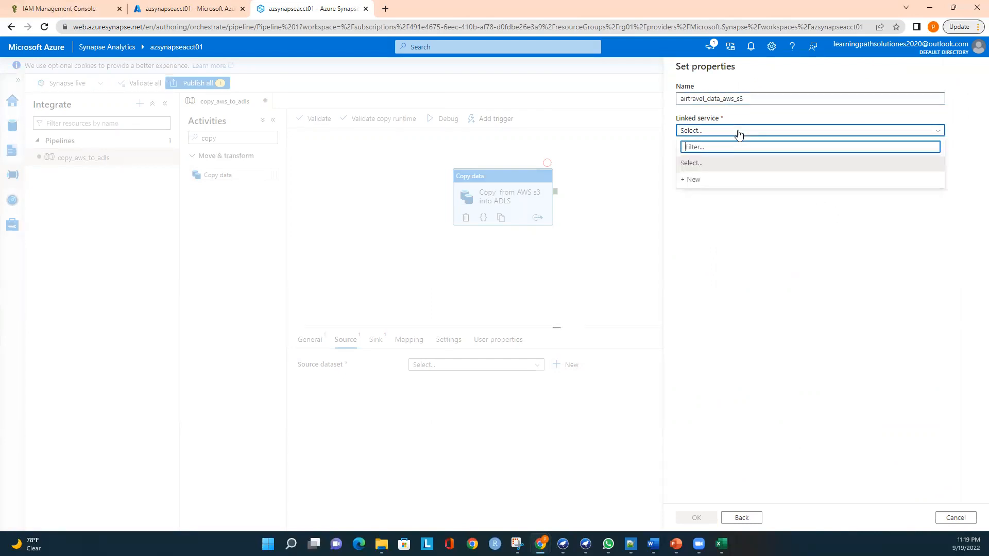
click(699, 181)
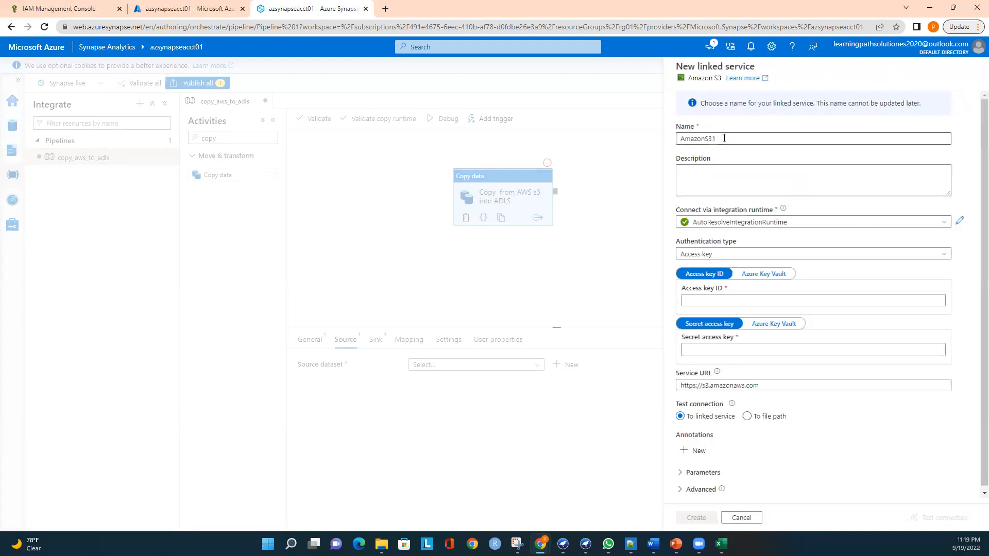
drag(719, 138, 671, 141)
text(Amazon_S)
click(700, 174)
text(Ama)
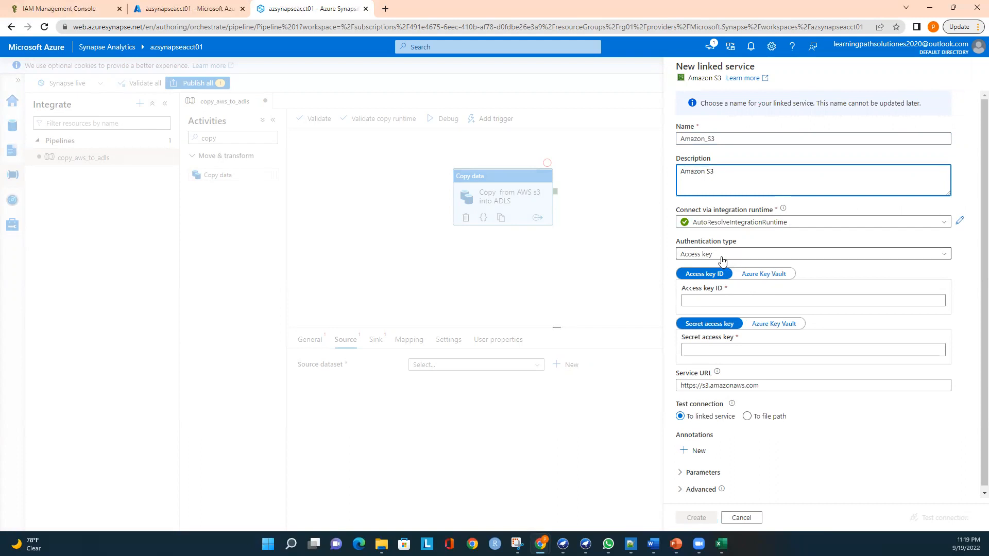
Keep Access key authentication and copy the new user's access key ID from the AWS IAM console into the linked service
click(762, 254)
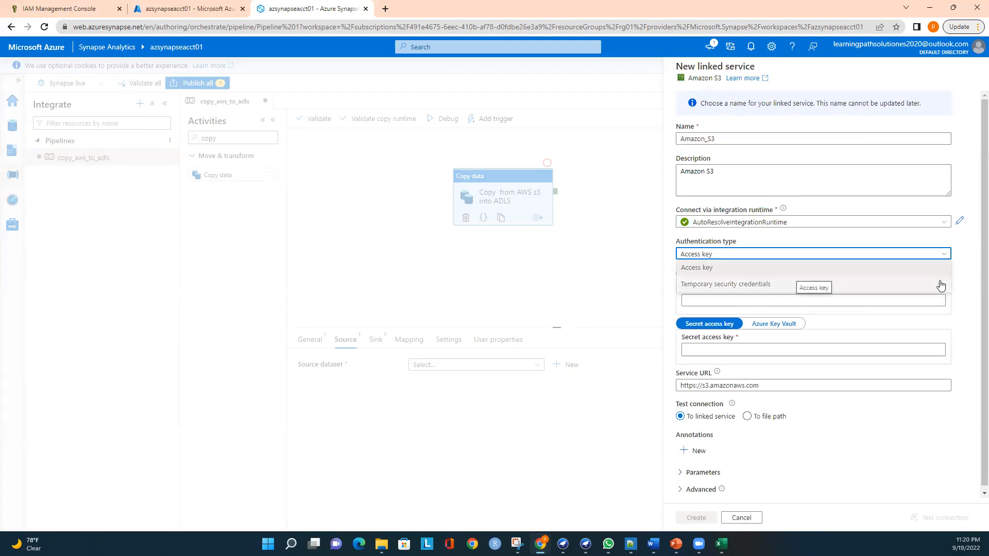
click(968, 258)
click(60, 7)
click(628, 260)
click(306, 9)
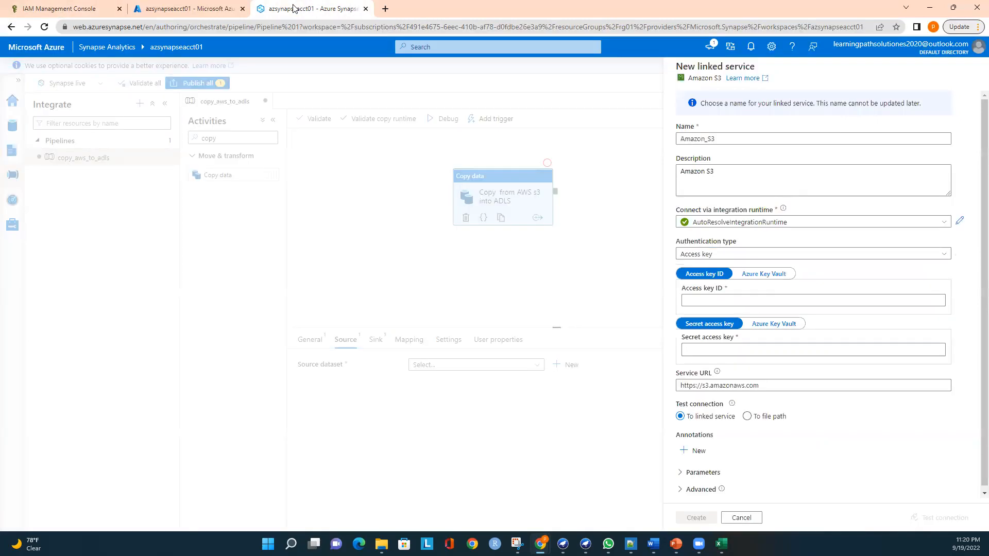
click(695, 300)
key(ctrl+v)
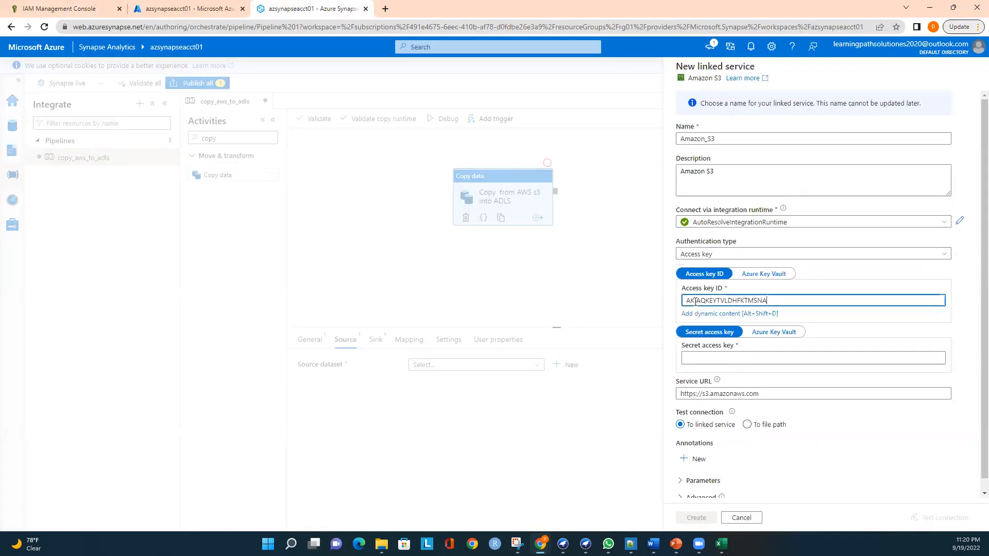
Try testing the linked service connection with the masked secret access key copied from the AWS IAM console
click(61, 8)
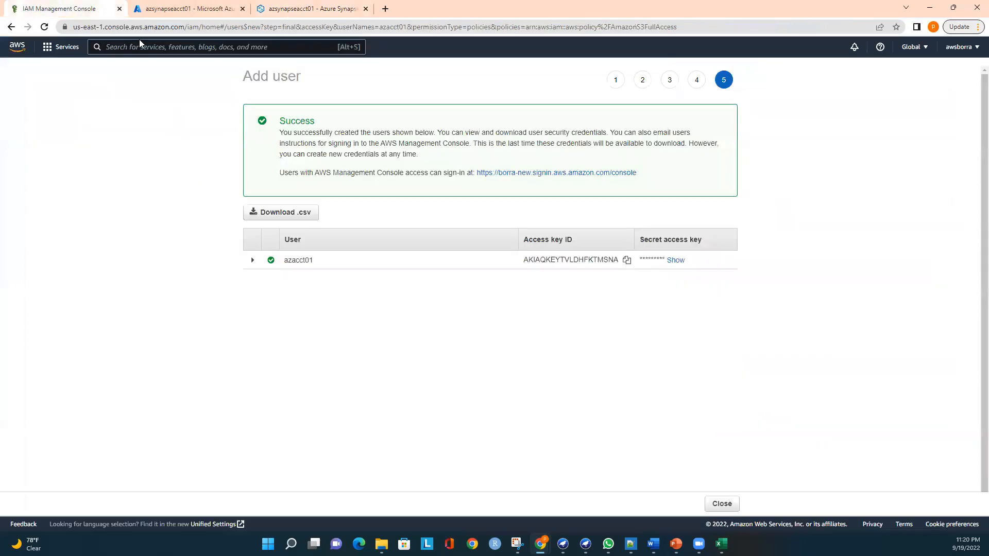
drag(639, 259, 666, 266)
click(284, 8)
click(722, 359)
key(ctrl+v)
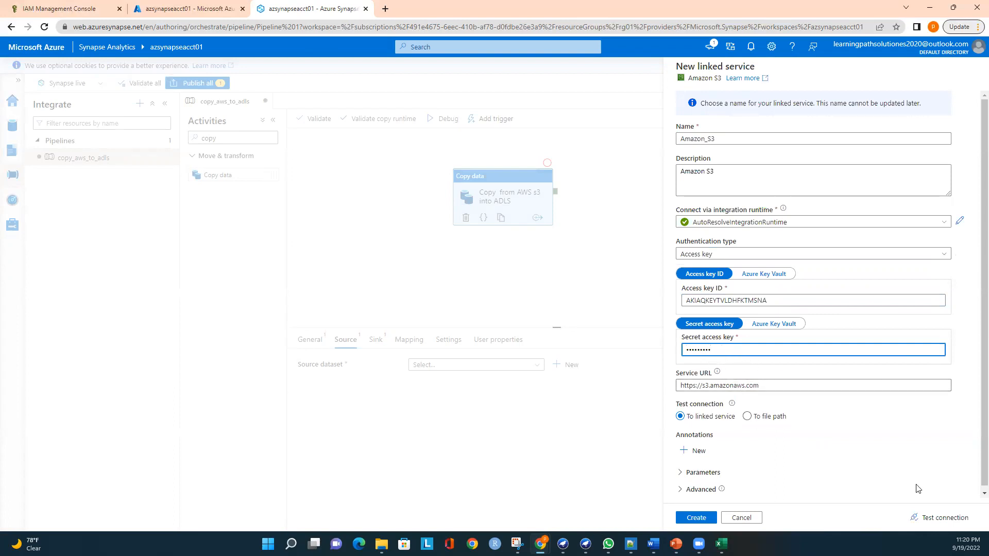
click(936, 518)
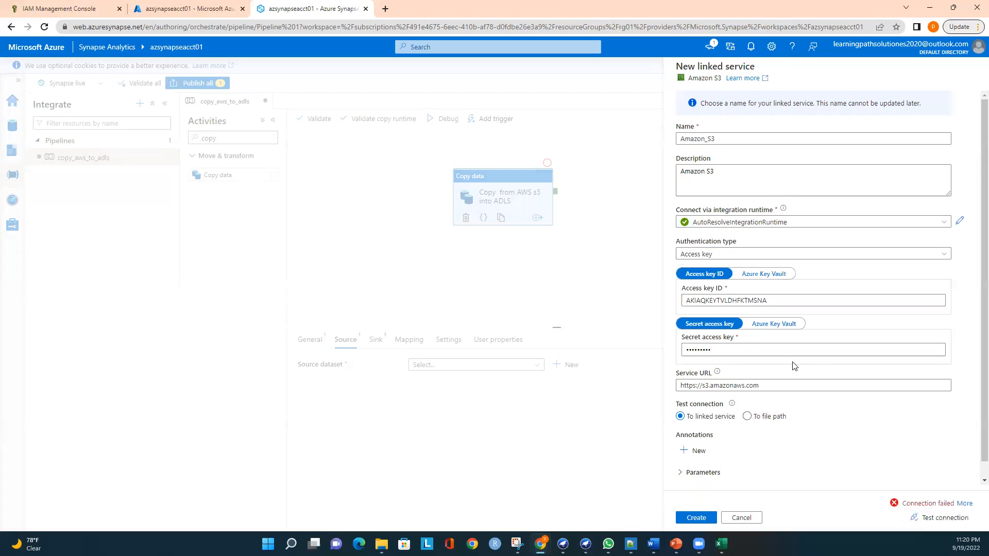
Replace the secret access key with the revealed one from the AWS IAM console, then test the connection and create the linked service
click(33, 3)
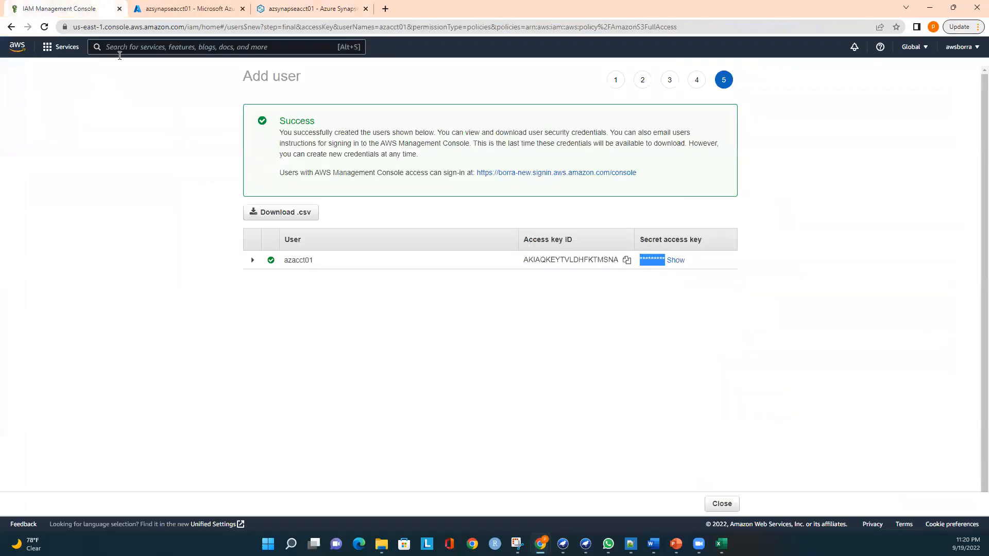
click(674, 263)
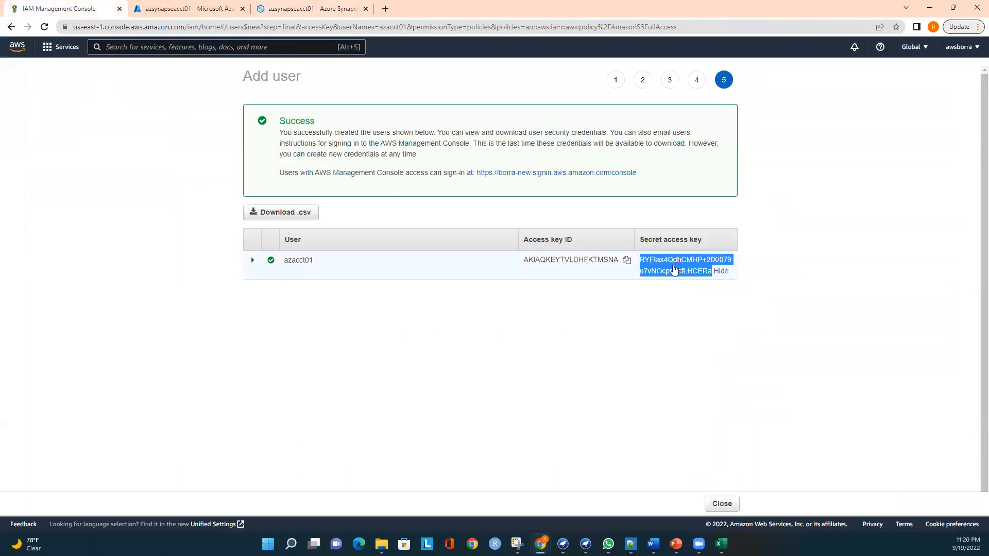
click(721, 271)
click(327, 9)
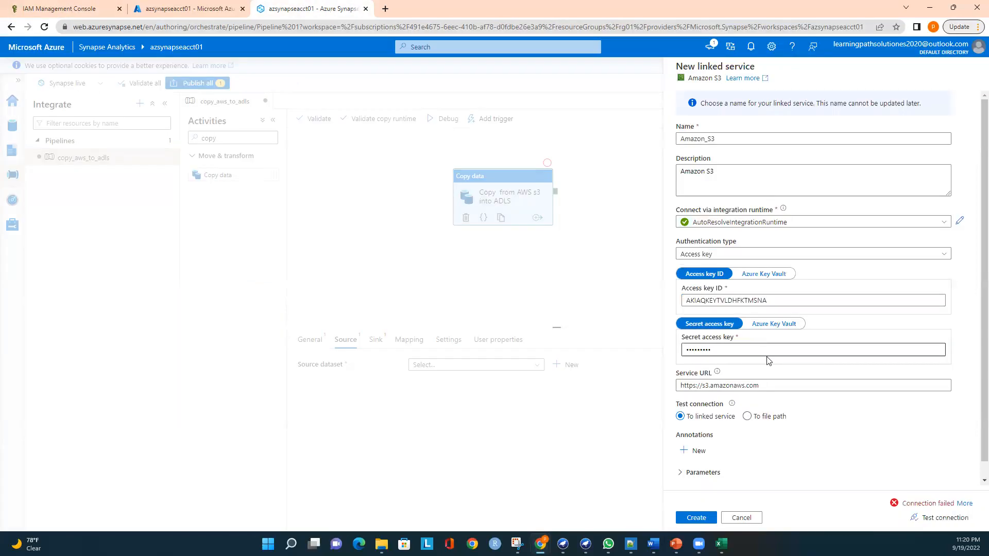
drag(736, 351, 624, 346)
key(ctrl+v)
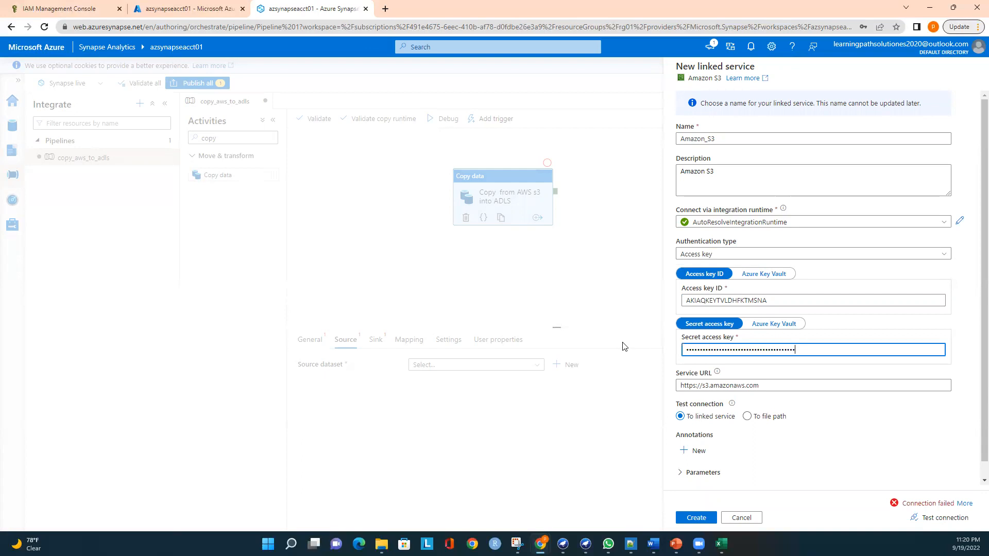
click(938, 521)
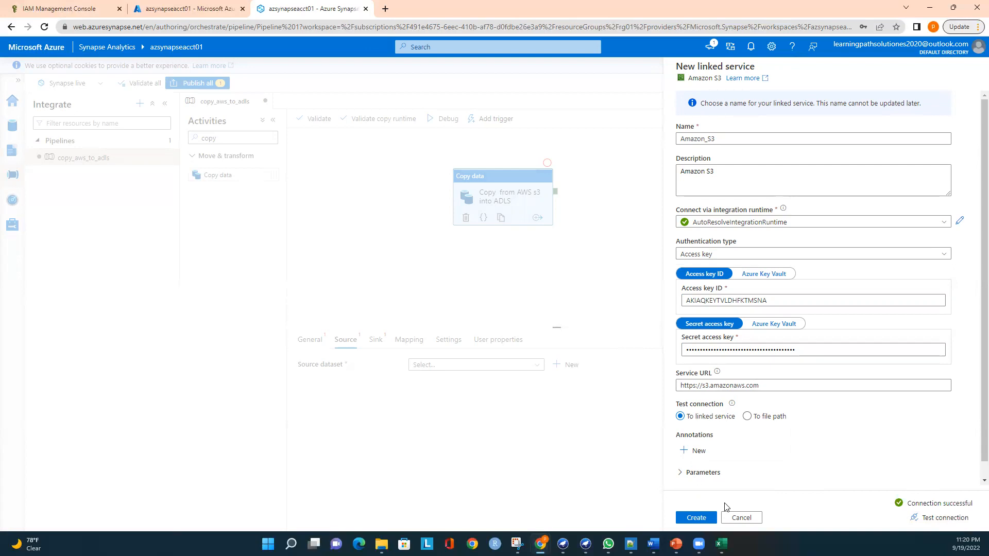
click(696, 517)
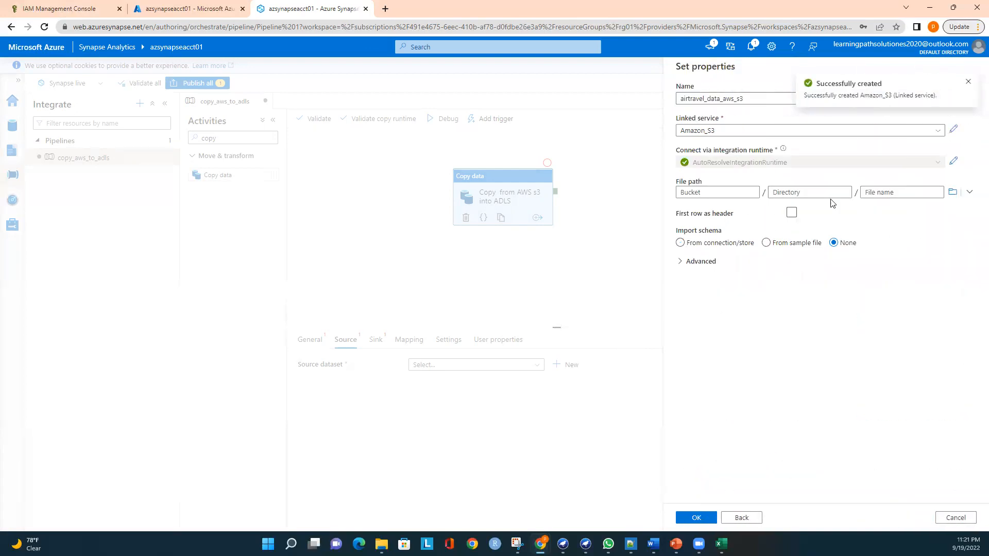
Set the source dataset's file path to airtravel.csv in the awstoazureacct01 bucket and save the dataset
click(953, 191)
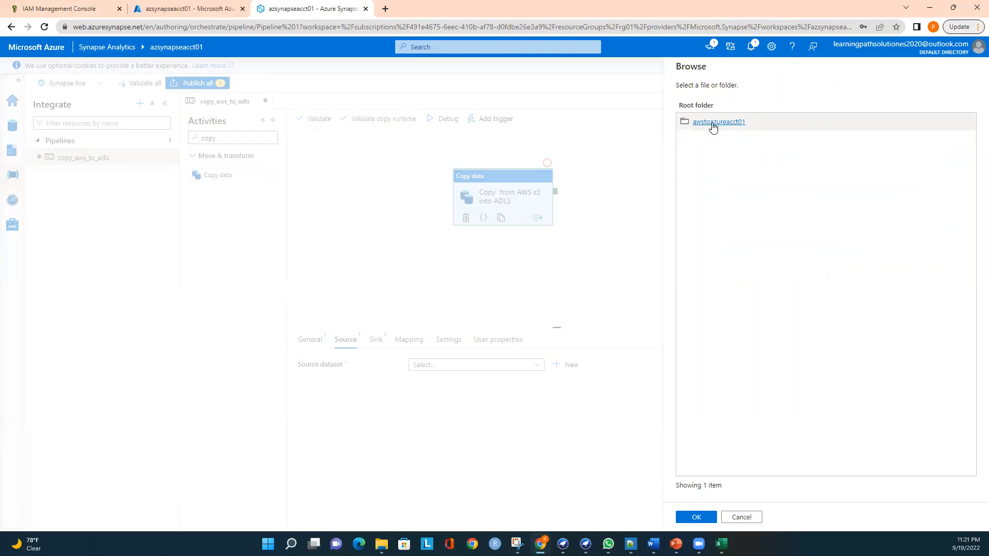
click(713, 123)
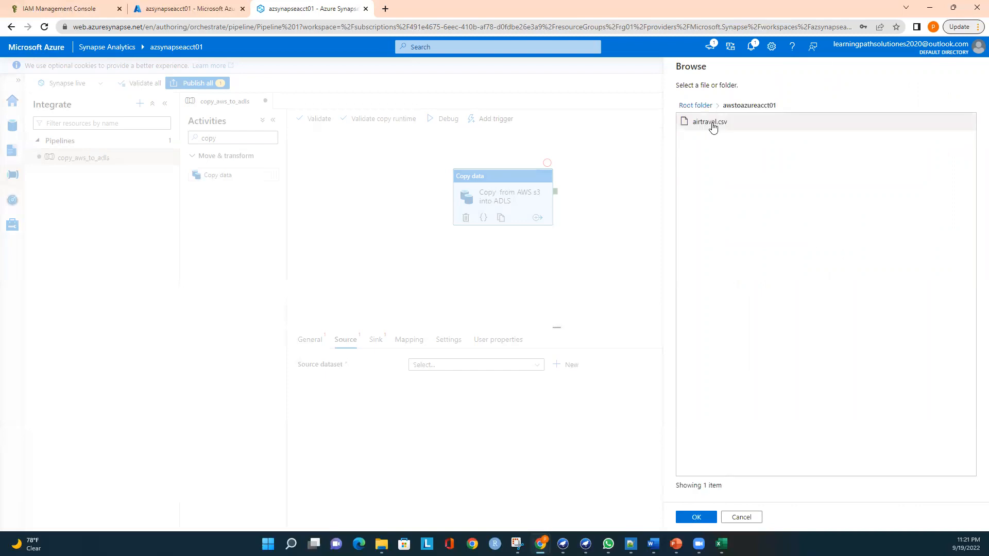
click(712, 124)
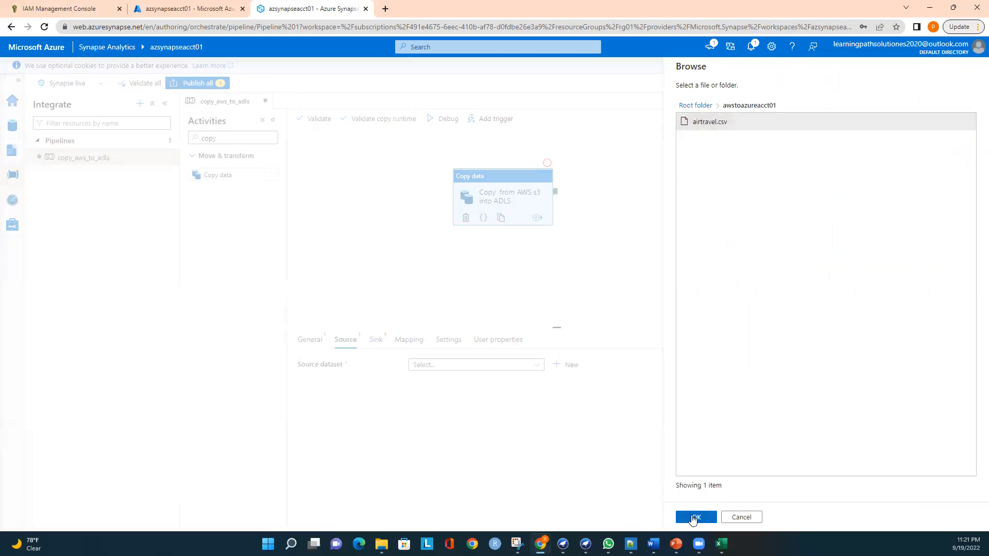
click(693, 518)
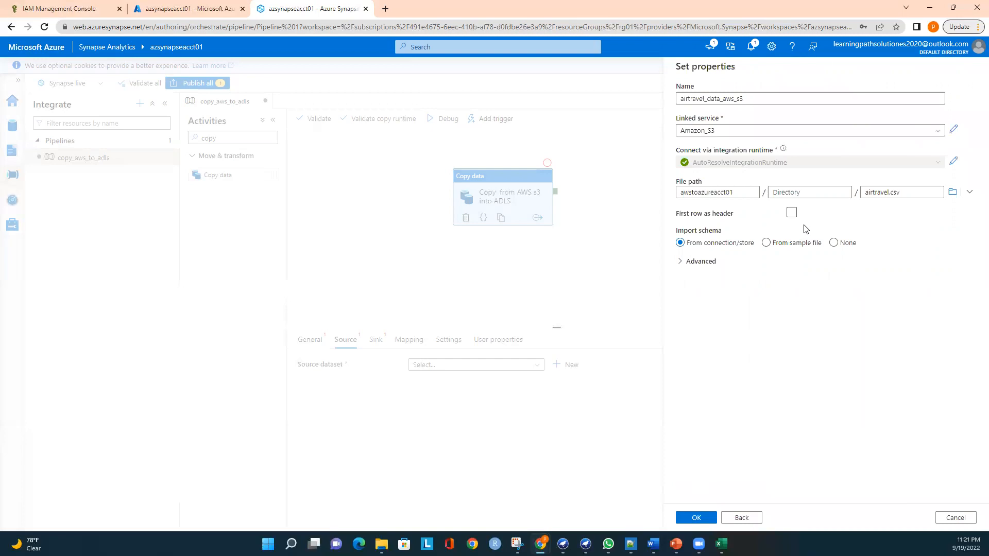
click(698, 519)
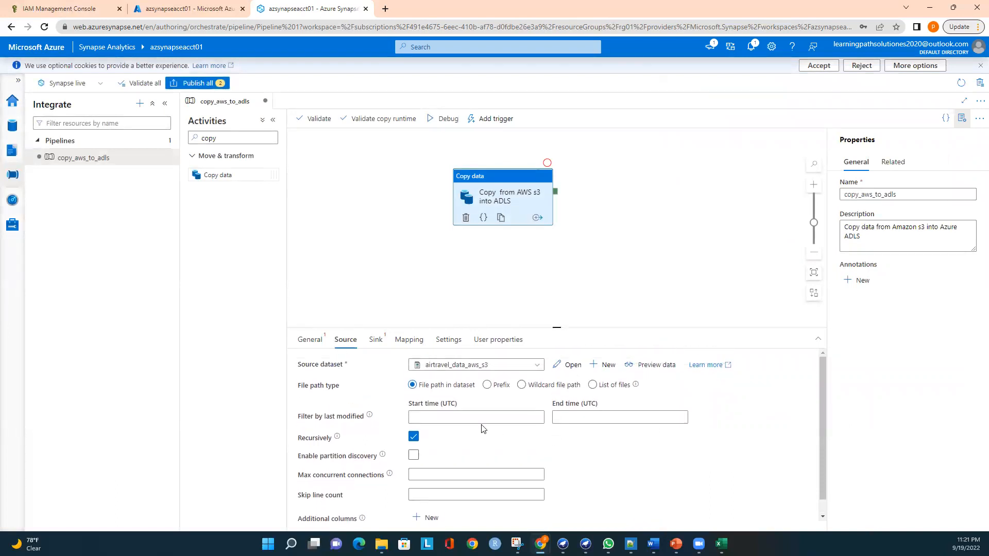
scroll(562, 473, down, 1)
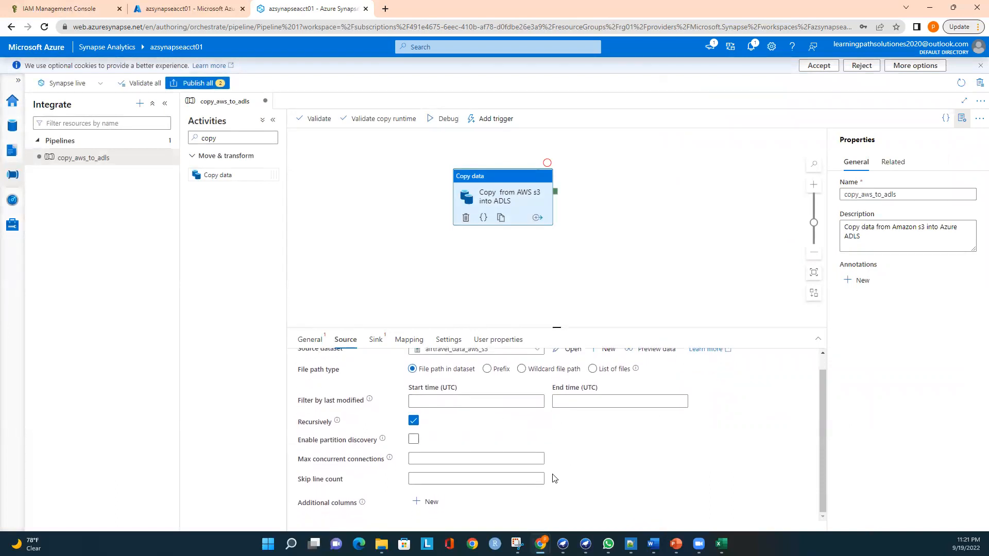
Start a new Azure Data Lake Storage Gen2 sink dataset in DelimitedText format and name it airtraveldata
click(376, 341)
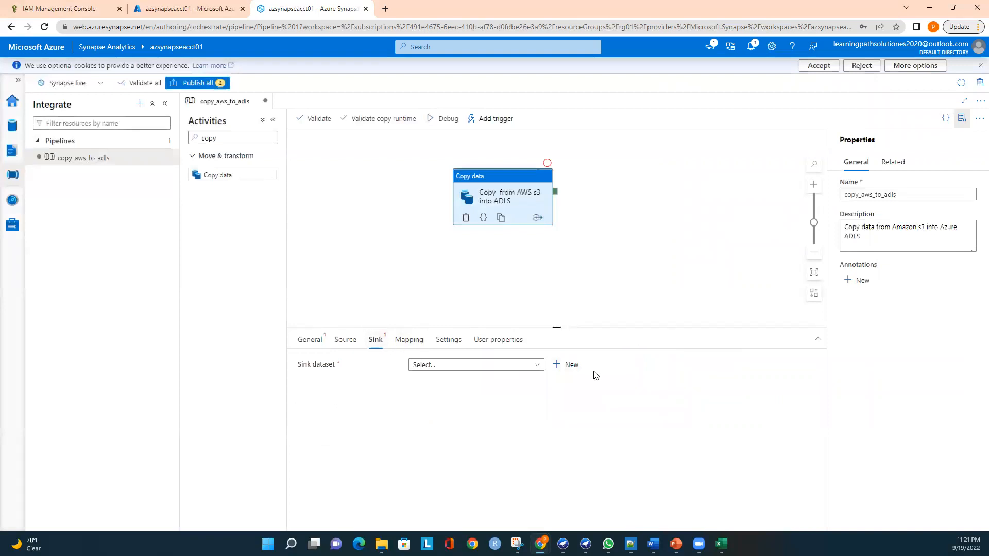
click(571, 366)
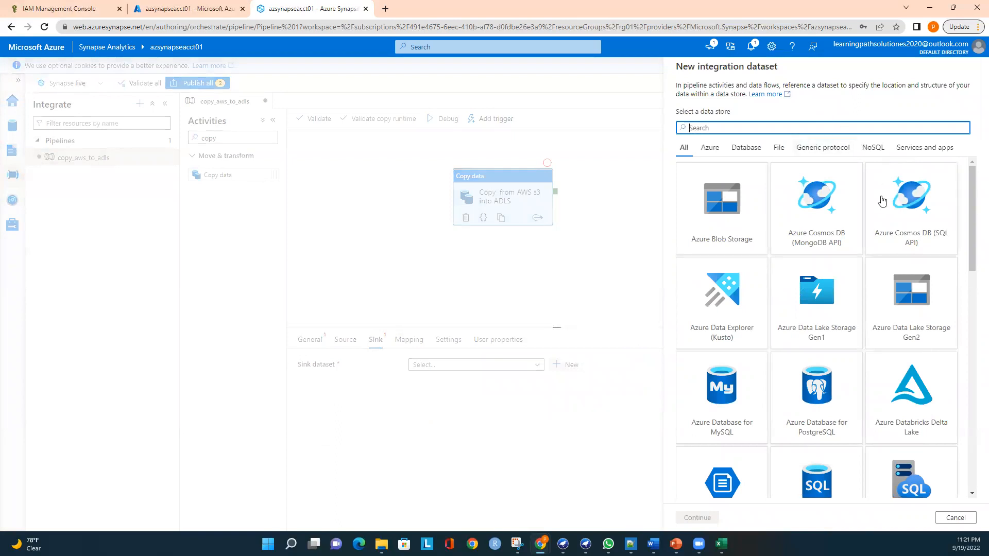
click(915, 316)
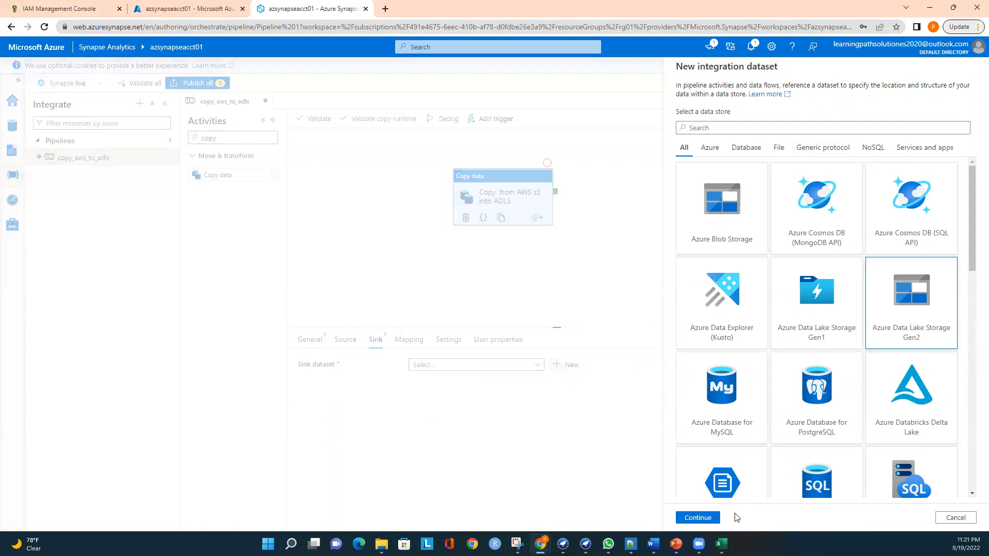
click(704, 517)
click(908, 158)
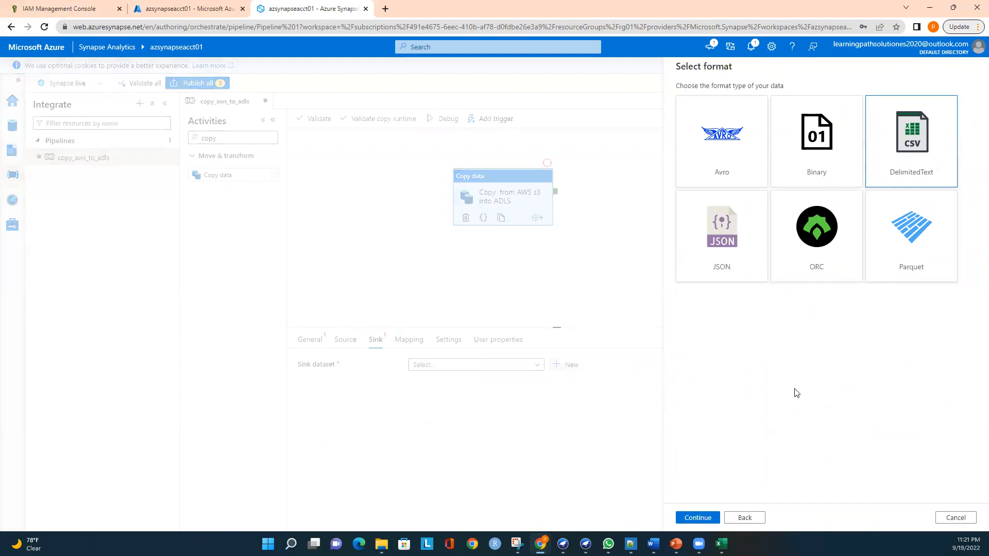
click(696, 518)
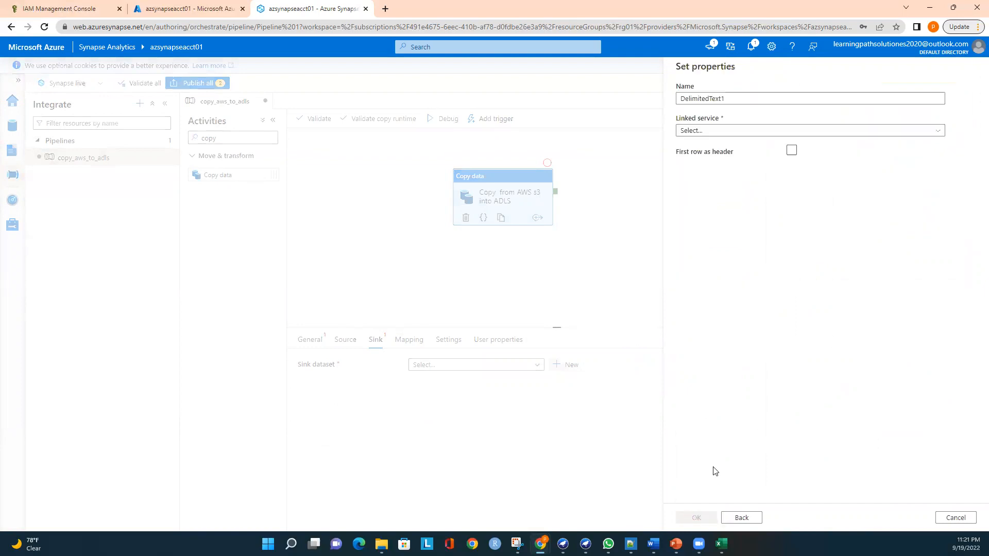
double_click(736, 98)
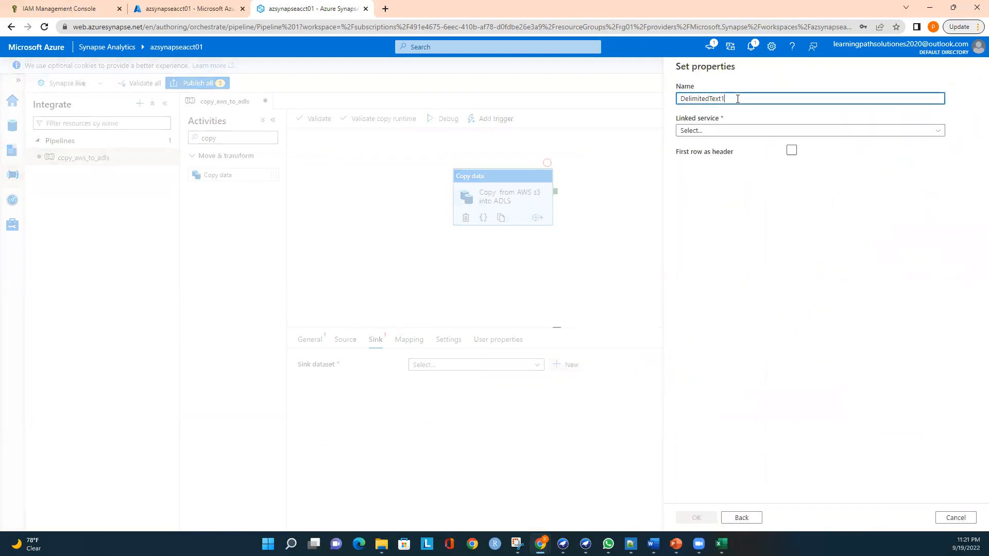
text(airtraveldata)
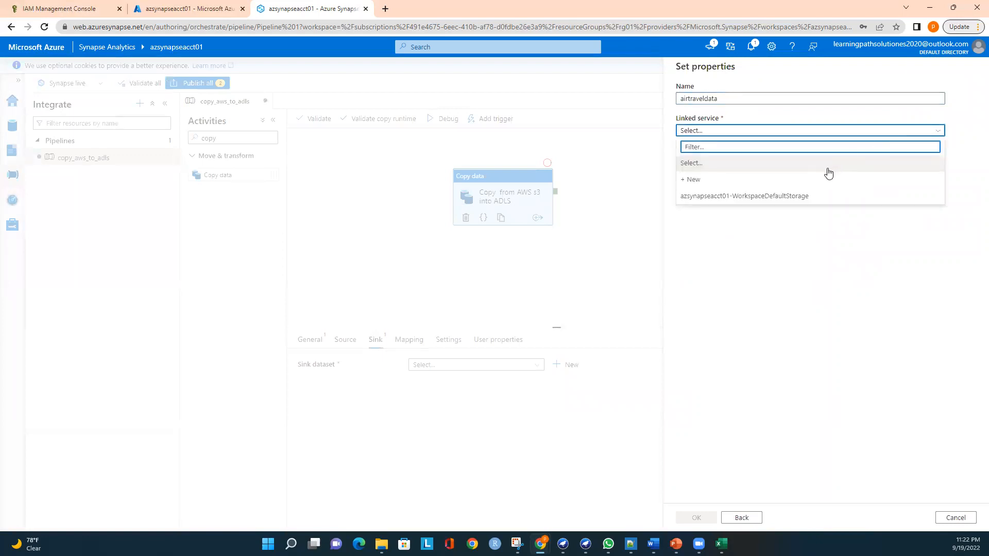
Start a new linked service for the sink dataset, named ADLS_Gen2 with the description "ADLS Gen2 linked service"
click(709, 179)
double_click(772, 139)
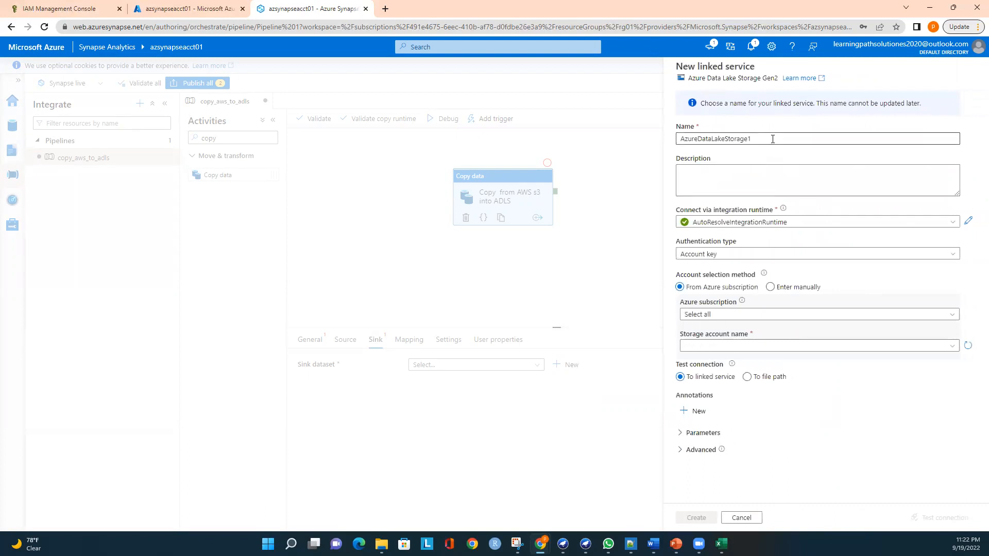
text(ADLS_Gen2)
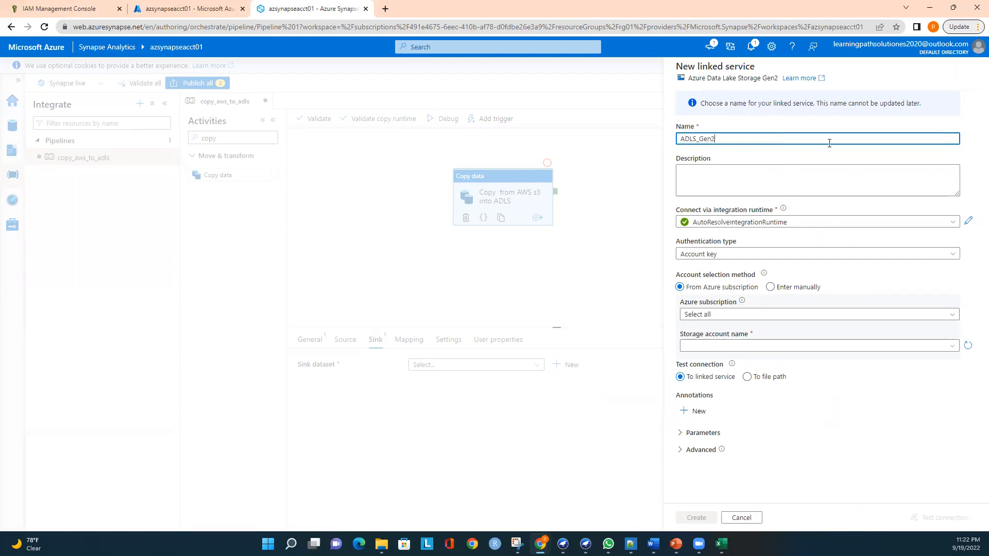
click(790, 183)
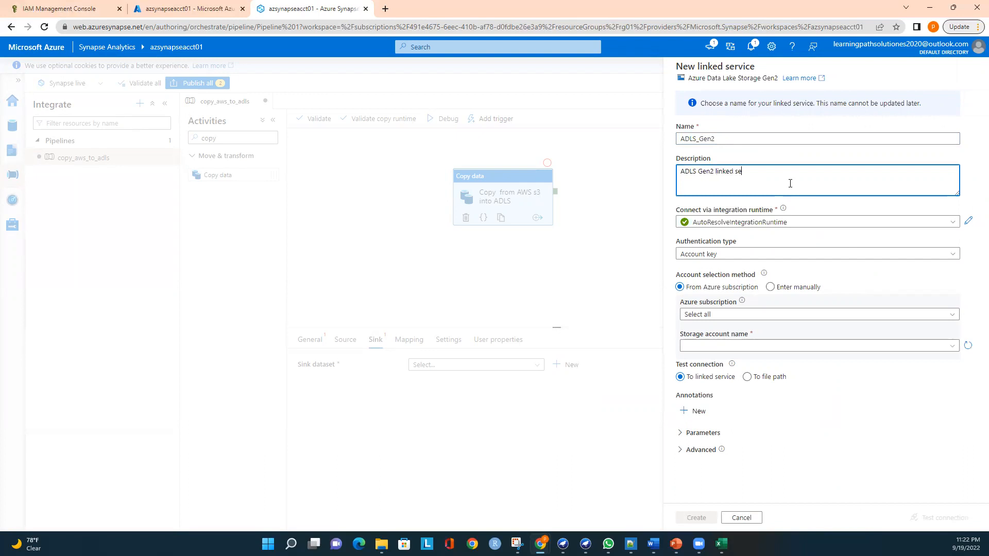
click(747, 271)
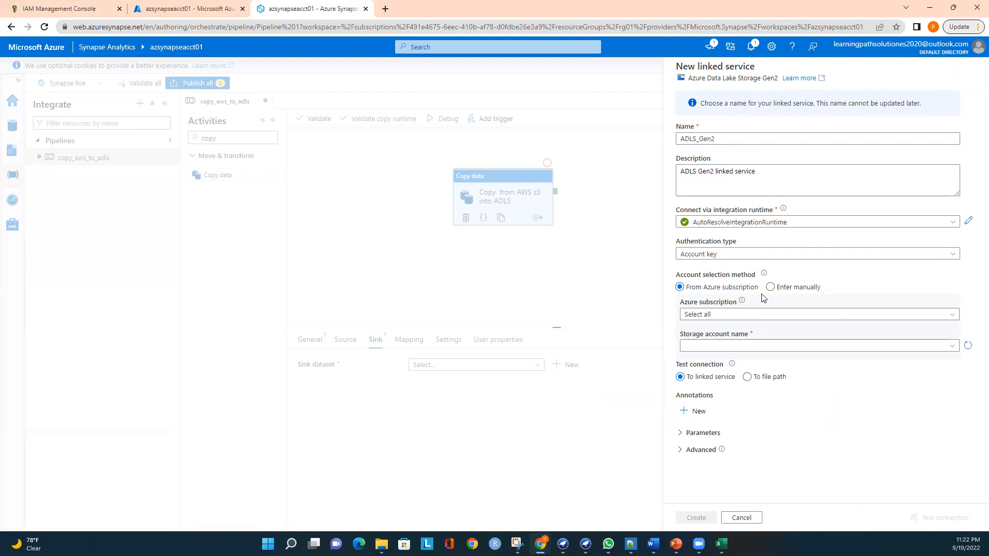
Select Azure subscription 1 and storage account azstracct01 for the linked service, then test the connection and create it
click(756, 316)
click(739, 346)
click(824, 347)
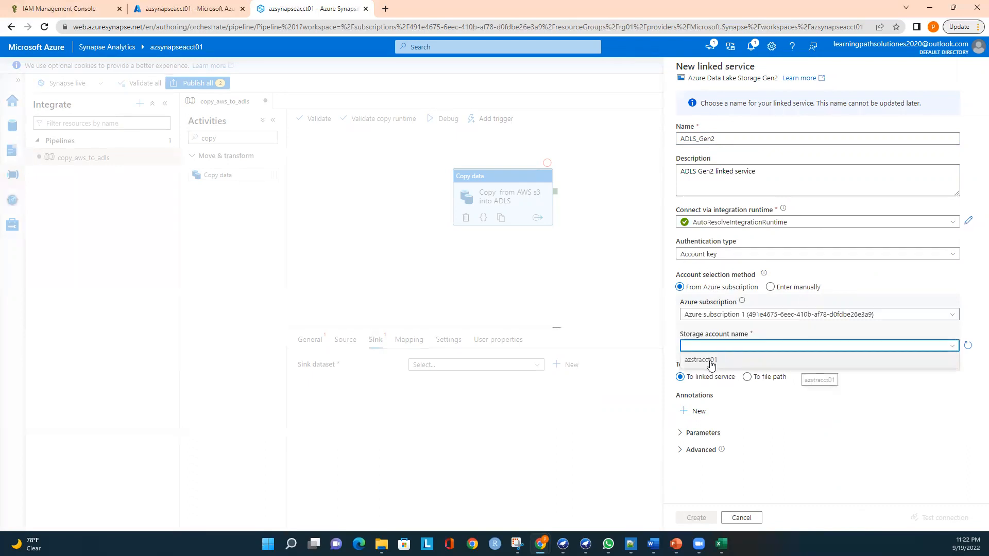
click(712, 362)
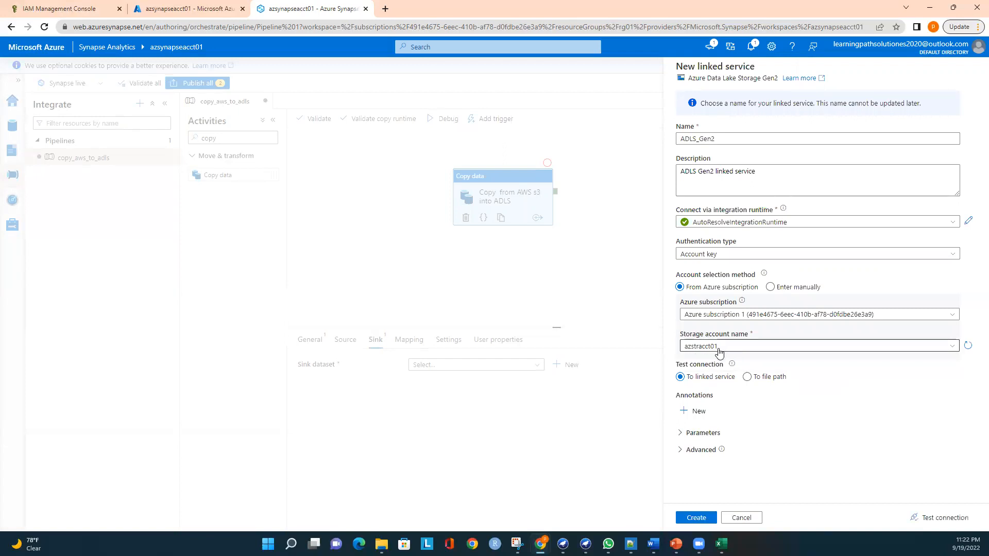
click(945, 518)
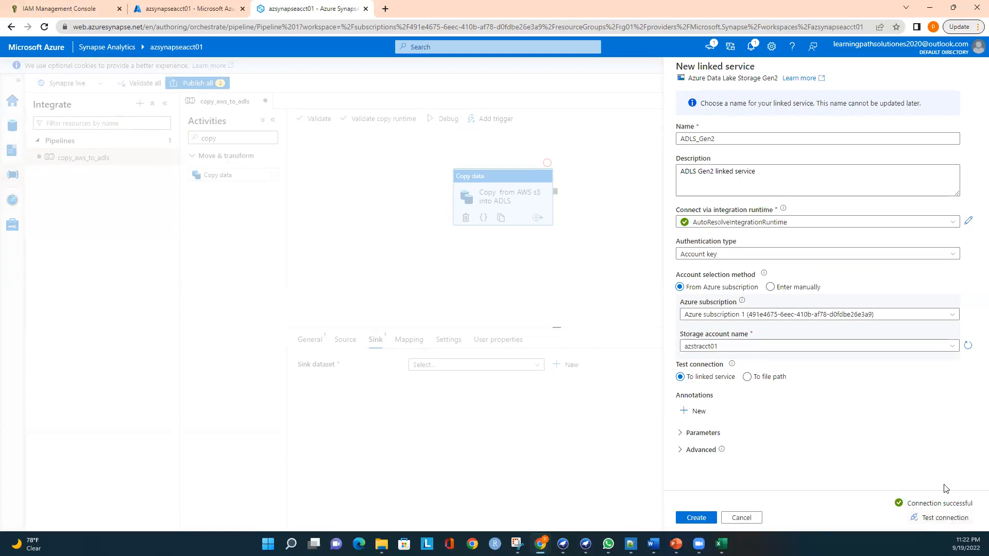
click(703, 521)
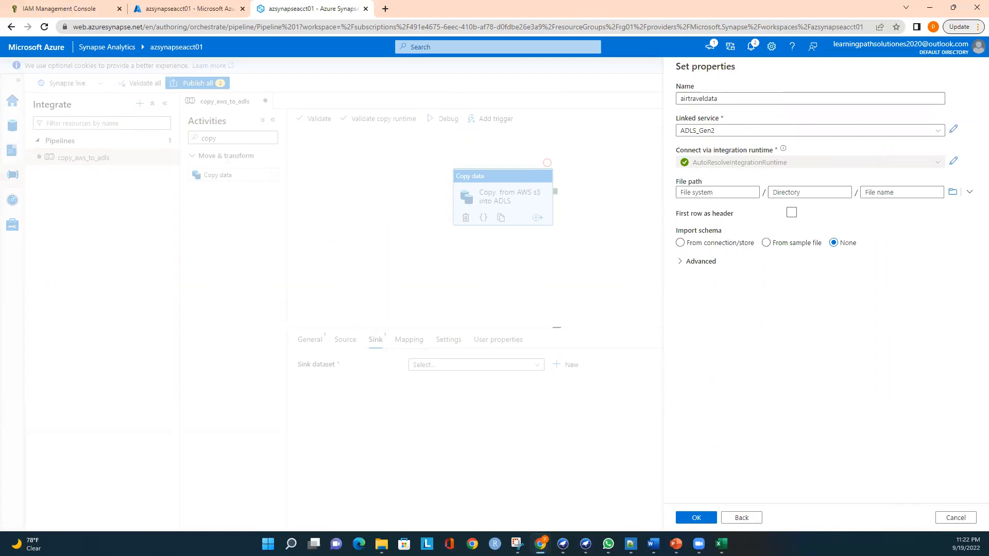
Set the sink dataset's file path to the acctfile01 file system and save the dataset
click(952, 194)
double_click(708, 125)
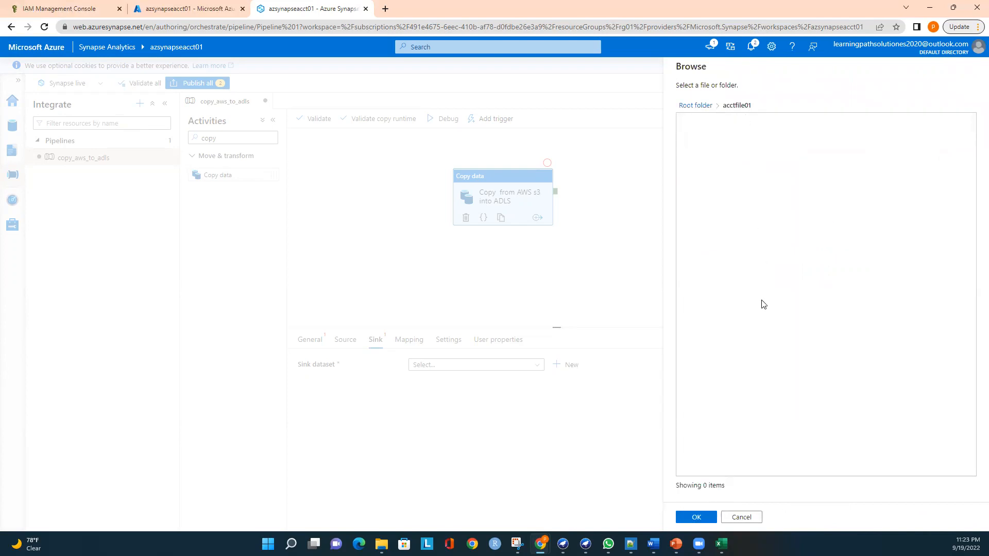
click(698, 517)
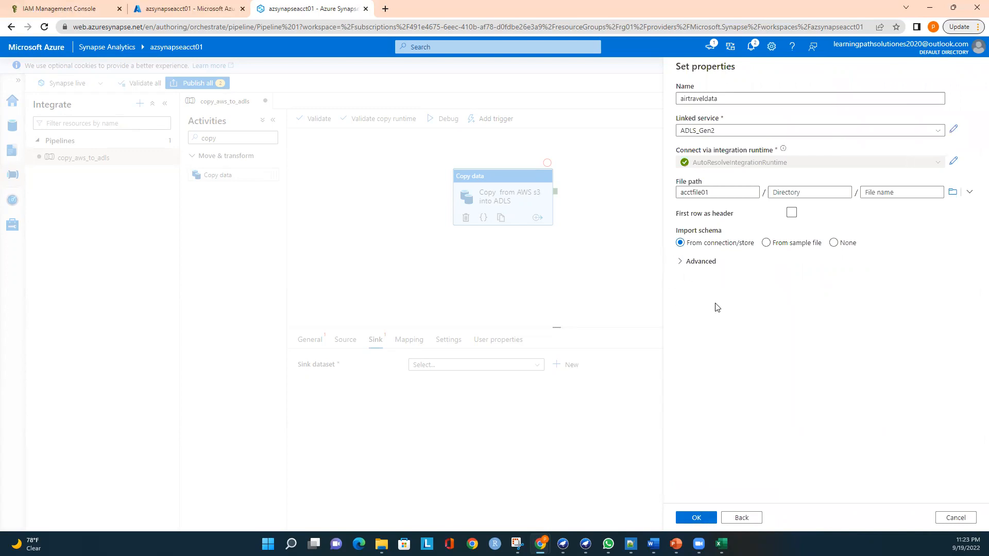
click(701, 520)
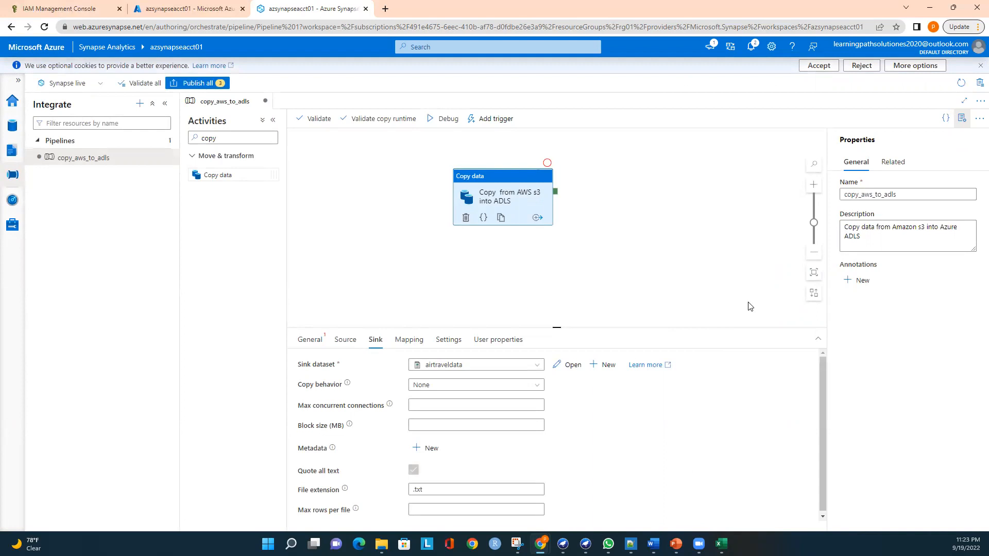
Check the copy activity's mapping and settings, then run the pipeline in debug mode and refresh its run status
click(417, 347)
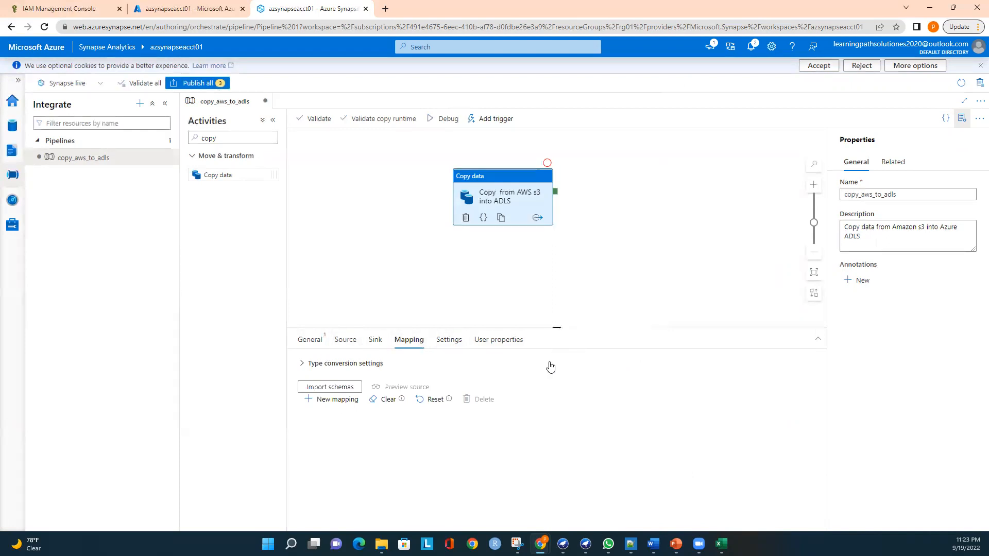
click(448, 339)
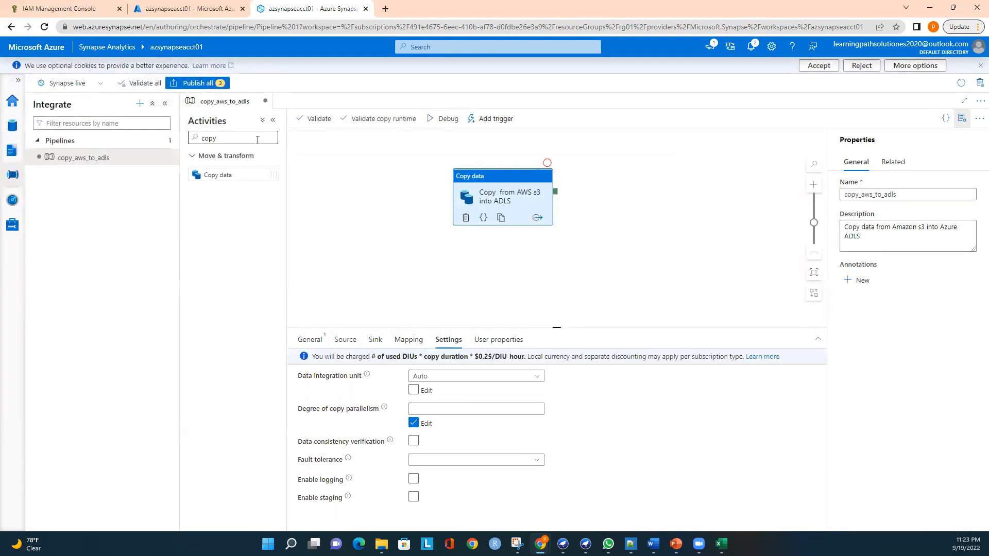
click(446, 120)
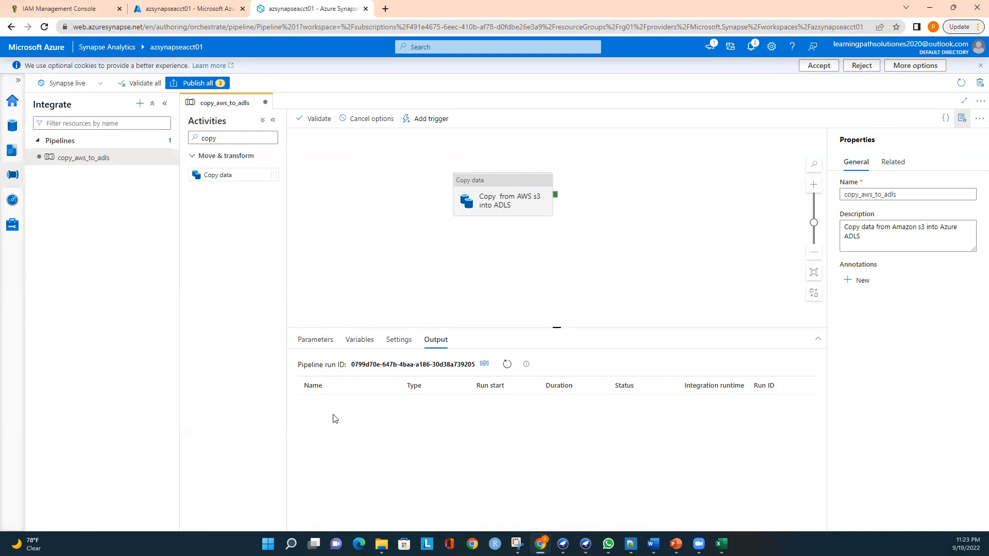
click(508, 366)
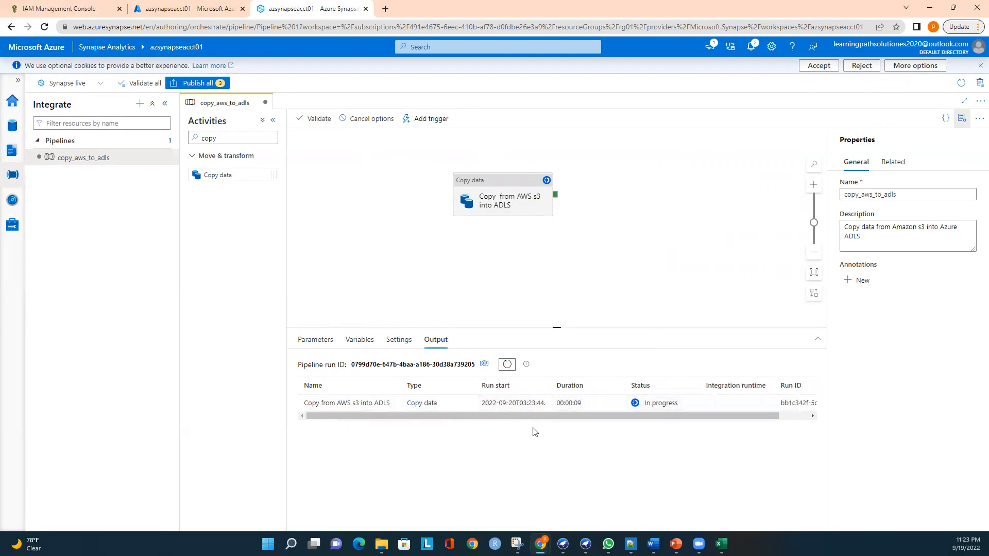
Examine the full input JSON of the copy activity run, then close it
drag(691, 414, 372, 413)
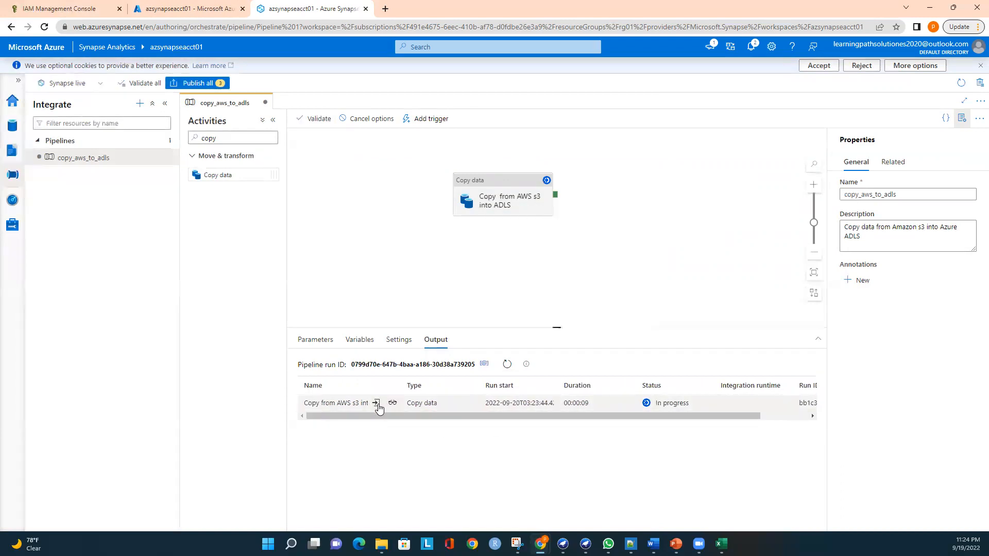
click(377, 404)
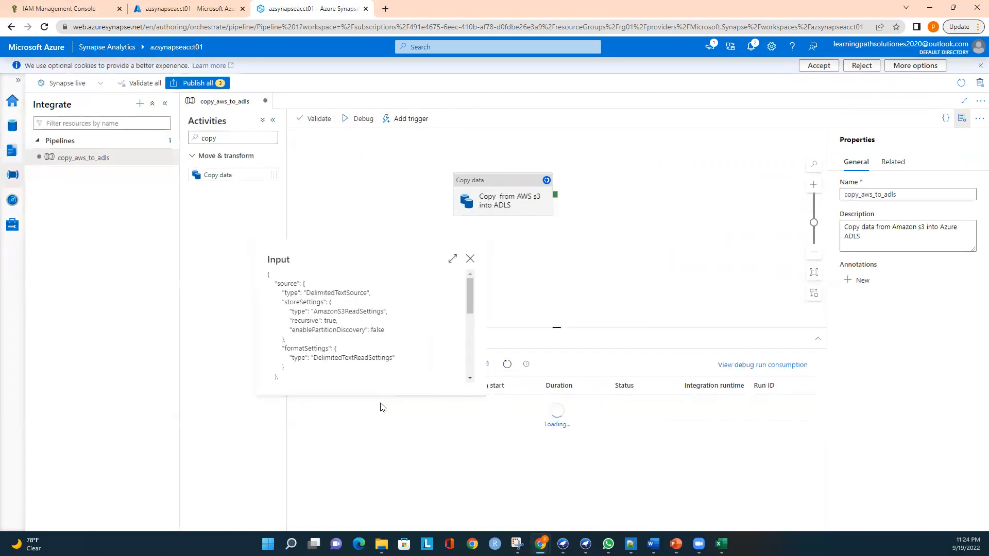
click(452, 259)
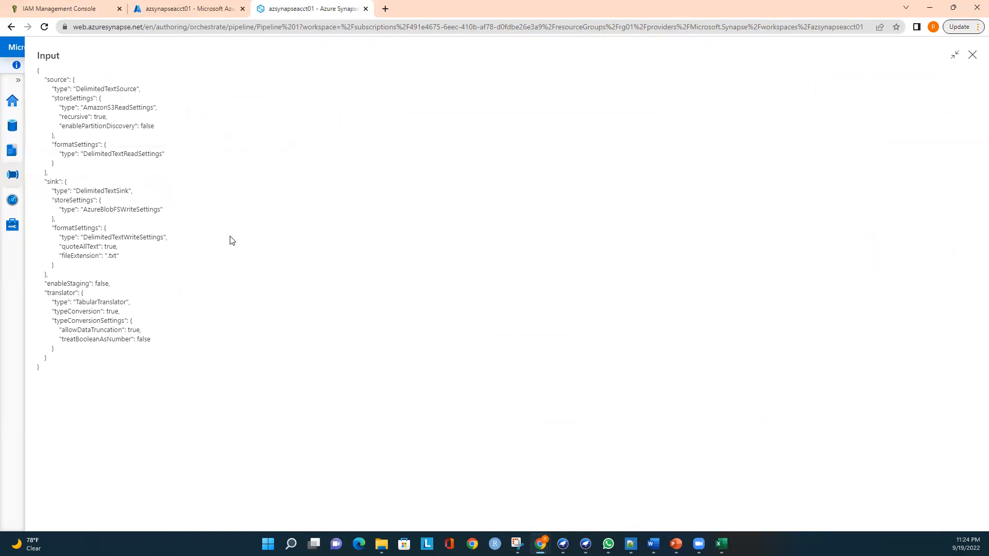
click(972, 56)
Examine the full output JSON of the copy activity run, including its execution details, then close it
mouse_move(411, 404)
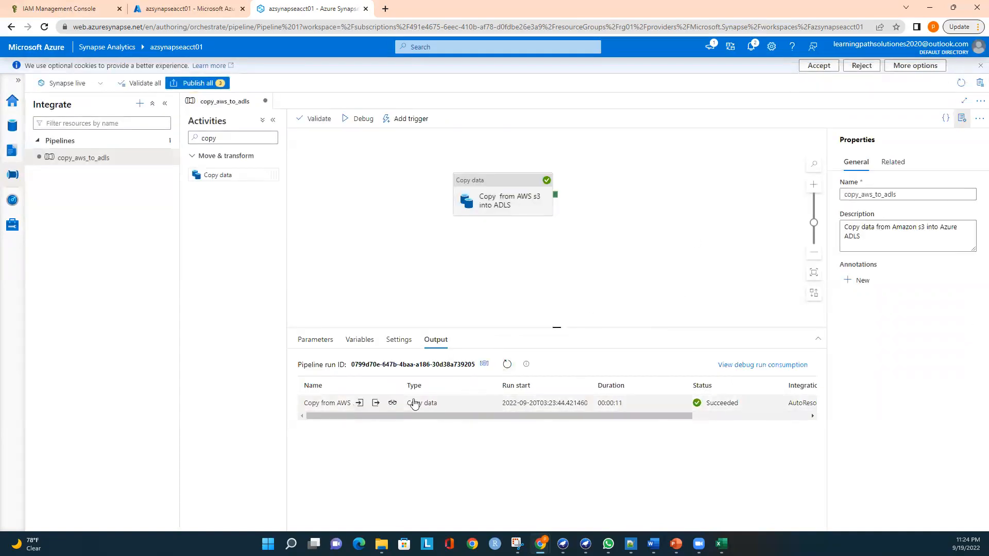
click(376, 403)
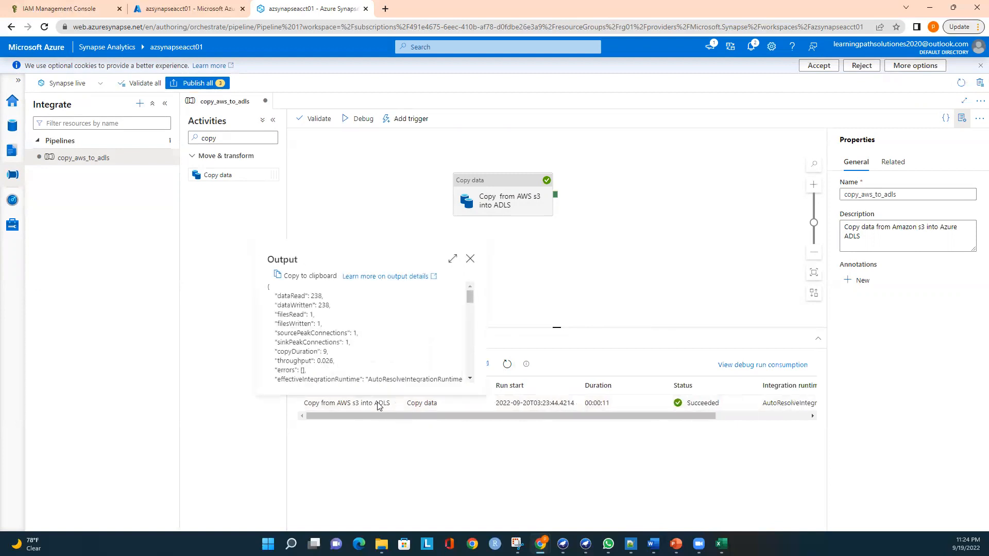
click(453, 258)
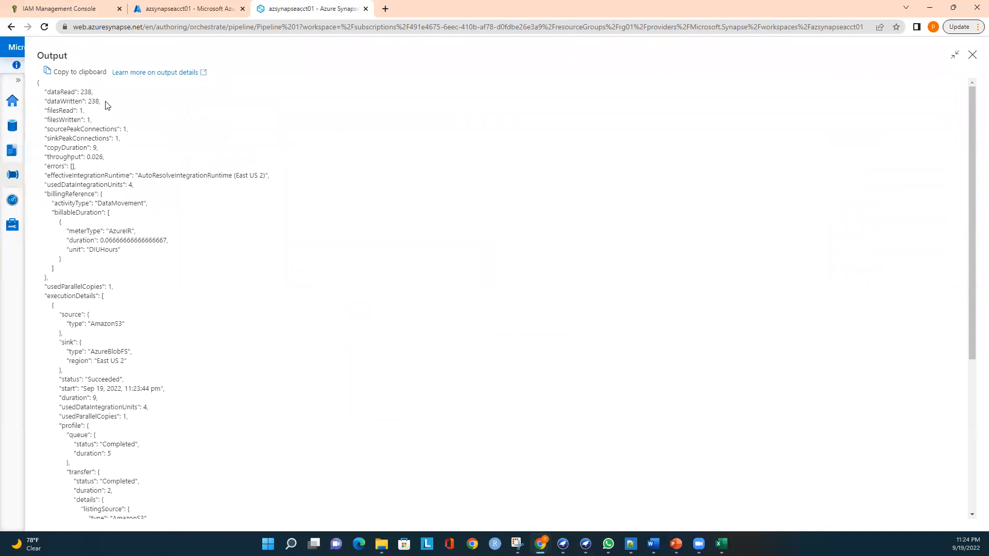
scroll(181, 323, down, 5)
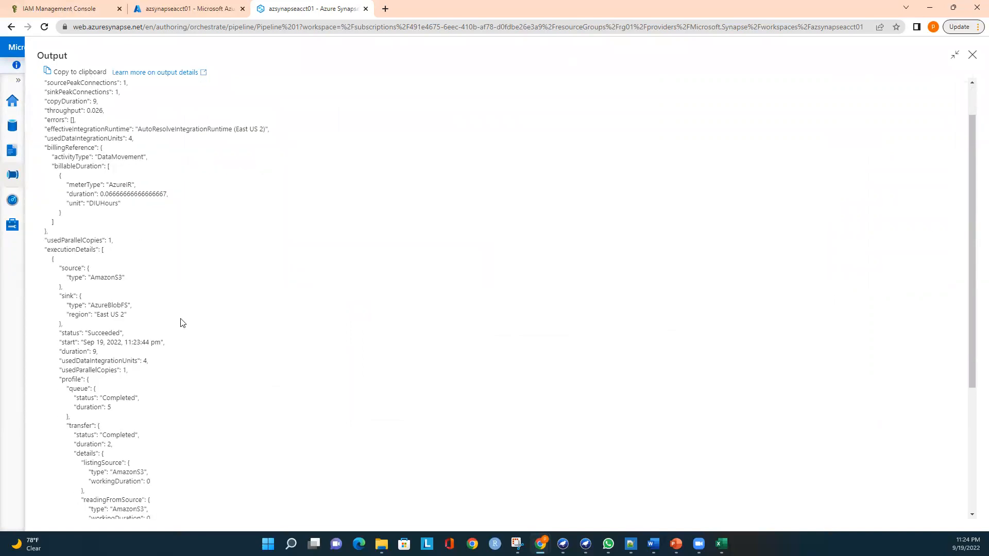
click(971, 55)
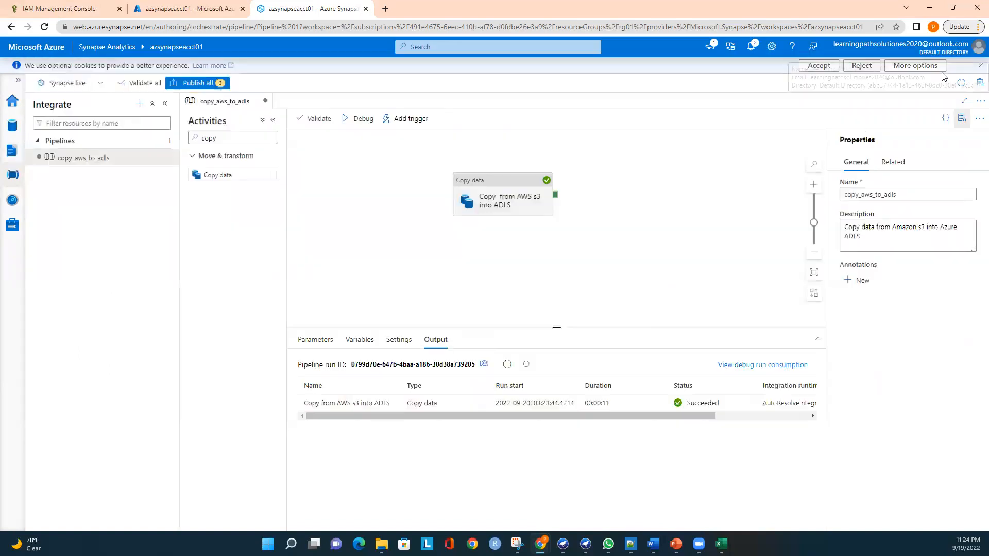
Review the copy activity's performance details from Amazon S3 to Azure Data Lake Storage Gen2 and its run status
click(392, 404)
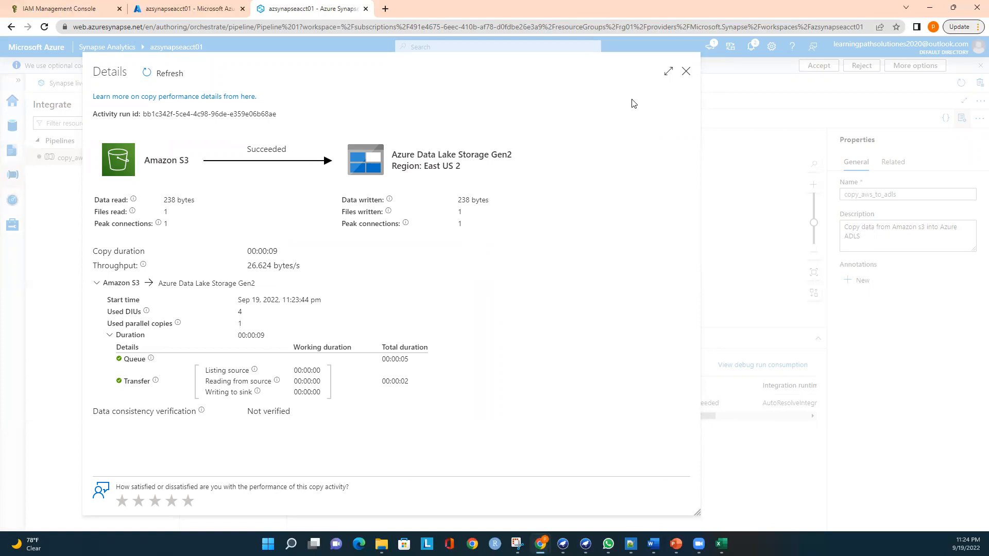
click(686, 71)
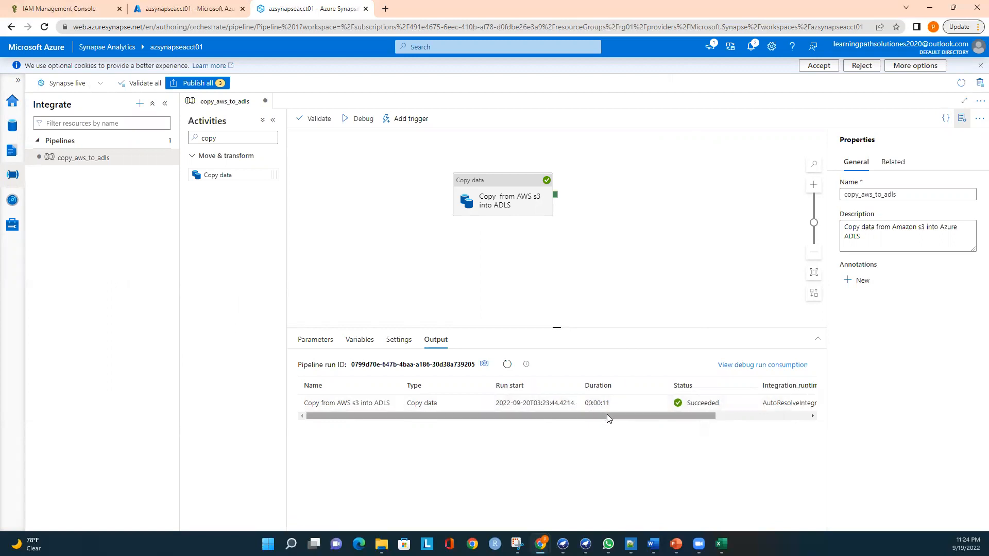
drag(611, 413, 720, 422)
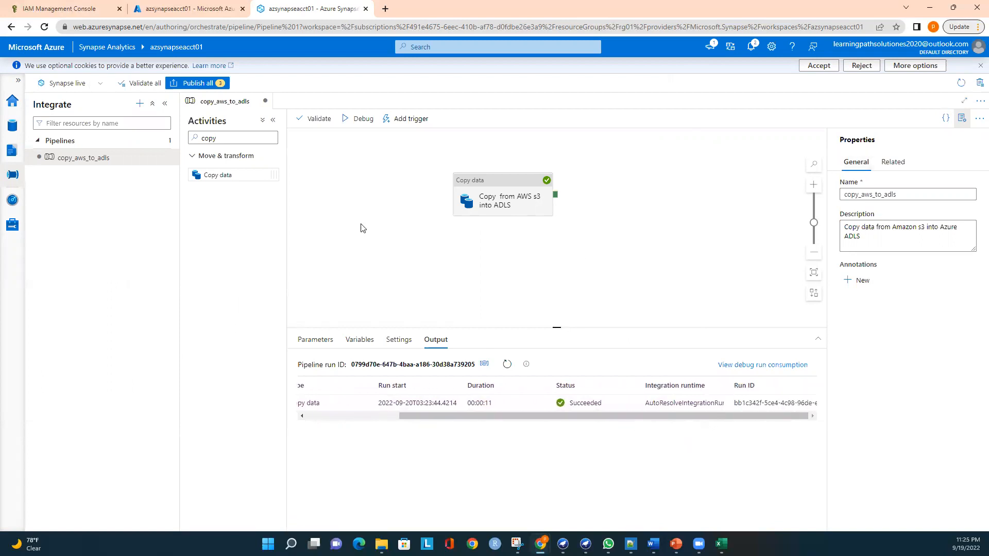
Switch to the Azure portal and open the acctfile01 container of storage account azstracct01 in resource group rg01
click(184, 6)
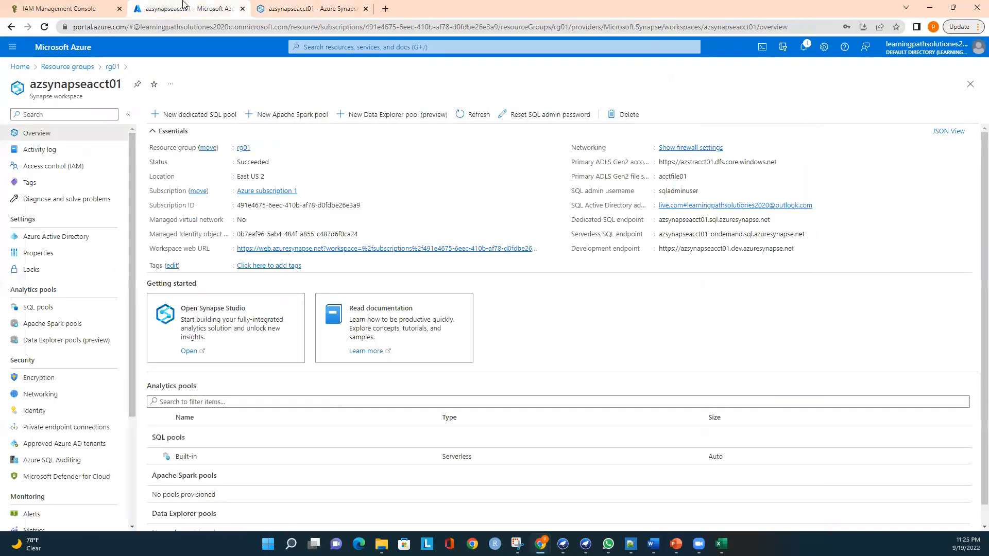
click(113, 66)
click(359, 295)
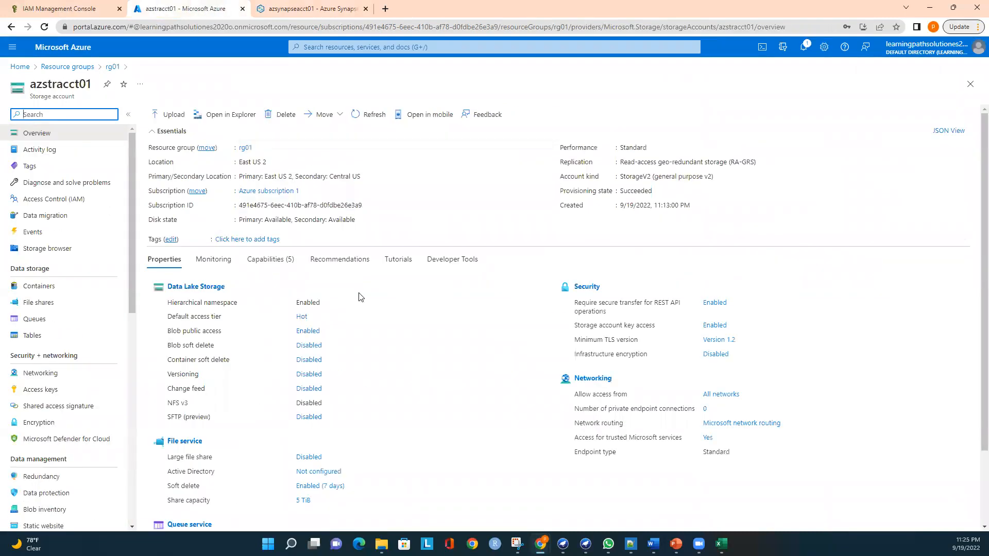
click(48, 286)
click(180, 181)
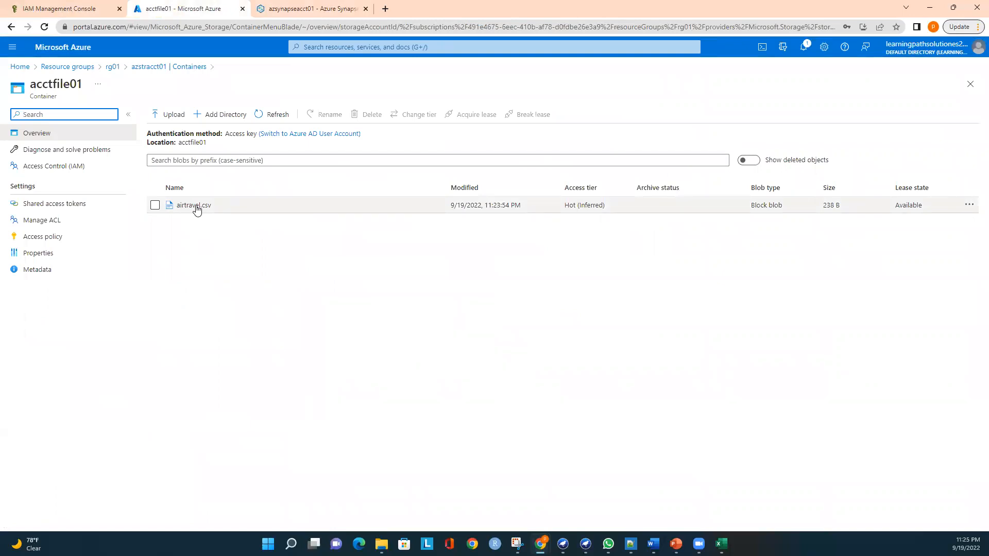
Inspect the properties and contents of airtravel.csv in the acctfile01 container, then close the file
click(194, 206)
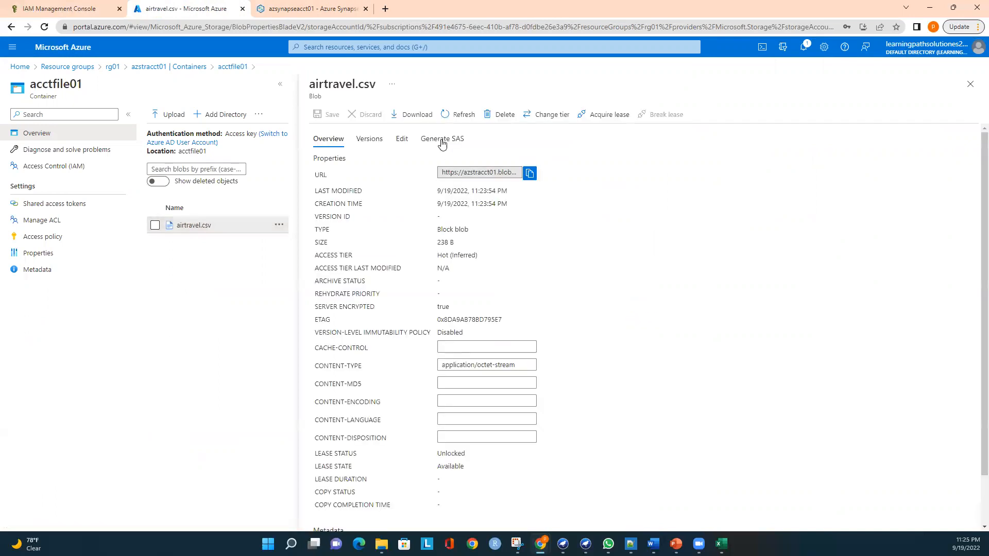
scroll(601, 269, down, 2)
scroll(600, 270, up, 2)
click(400, 139)
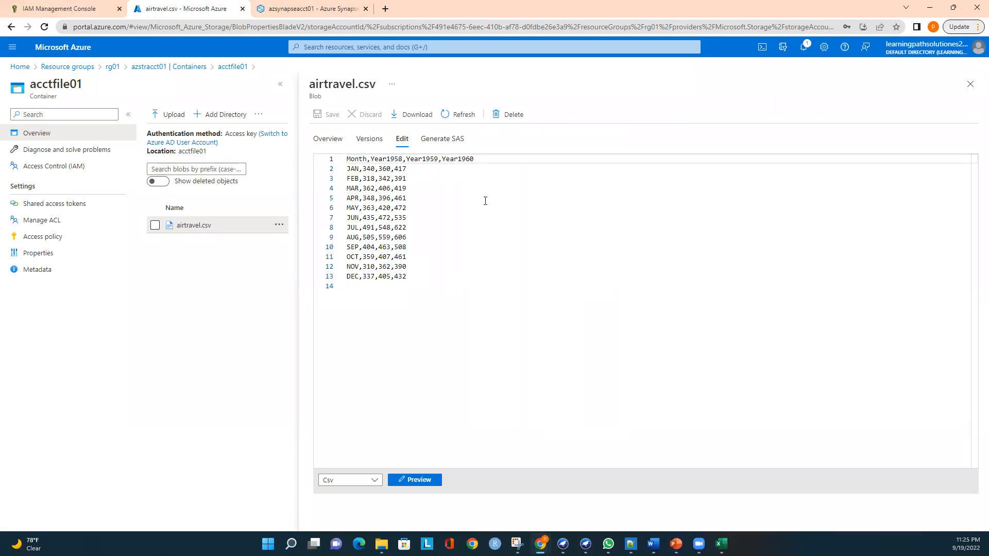
click(970, 84)
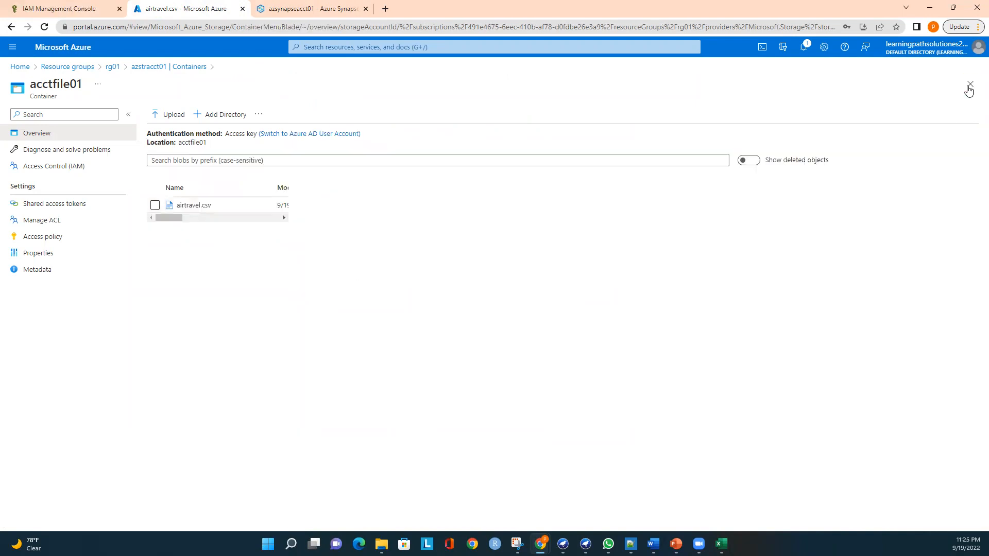
Return to Synapse Studio and publish the pending copy_aws_to_adls pipeline and the airtravel_data_aws_s3 and airtraveldata datasets
click(296, 8)
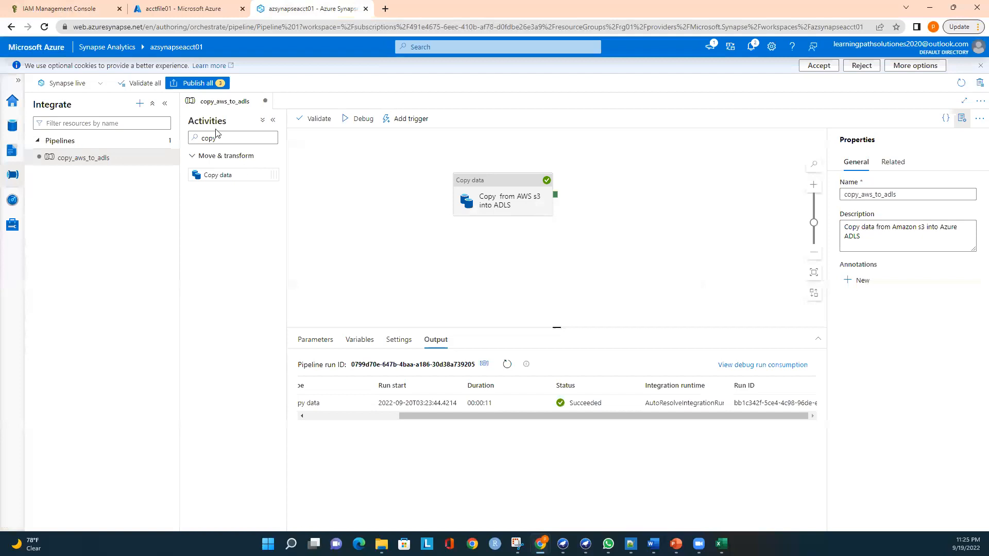
click(194, 84)
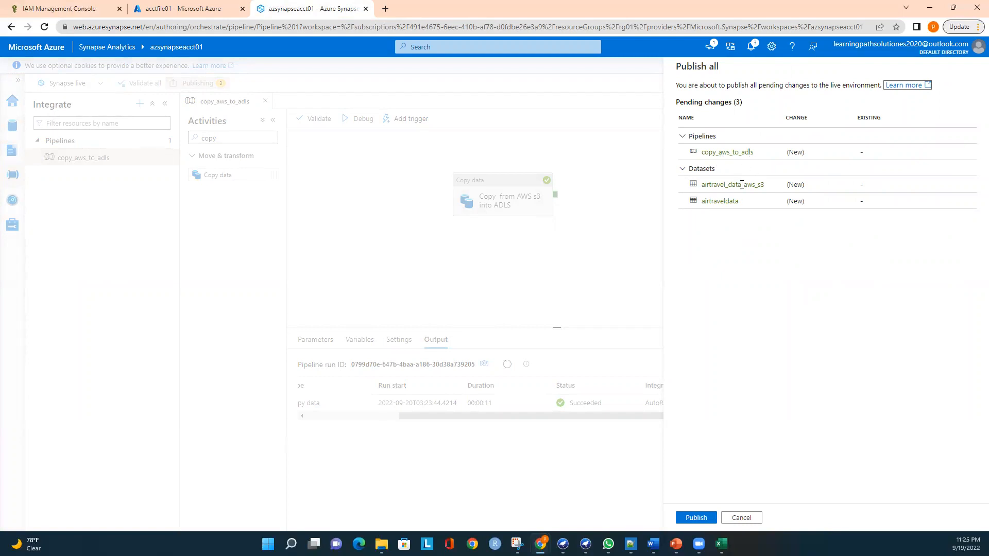
click(697, 518)
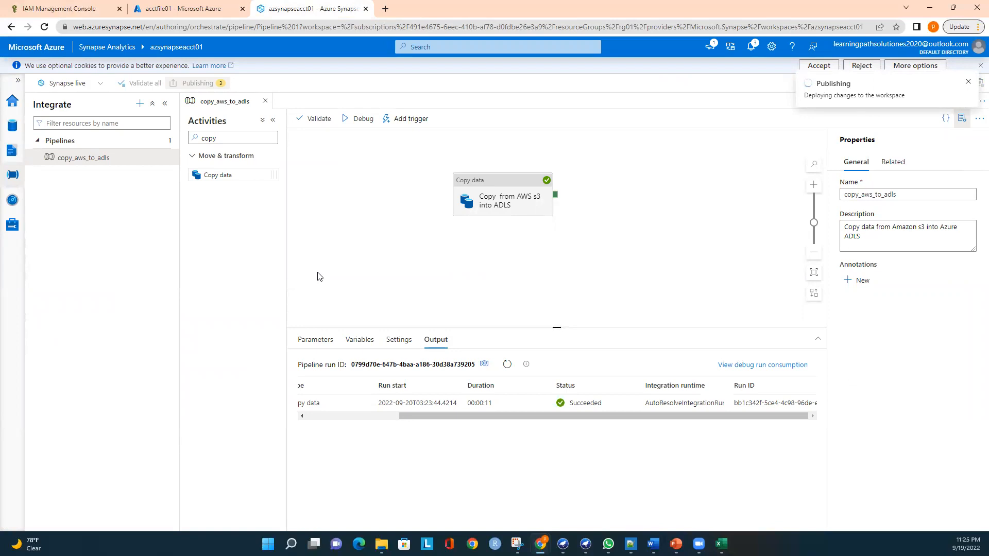
Switch to the AWS Management Console and open the Amazon S3 service's bucket list
click(161, 5)
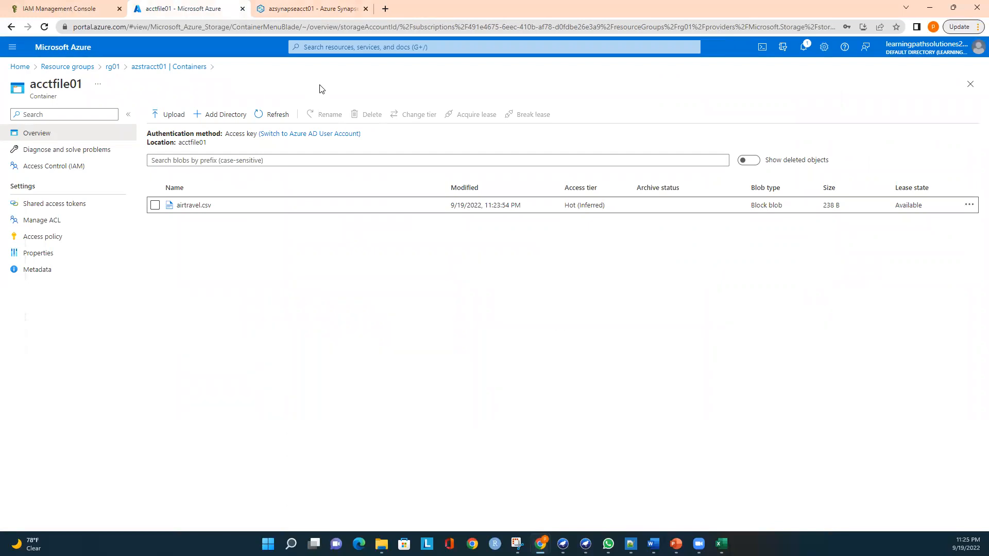
click(76, 5)
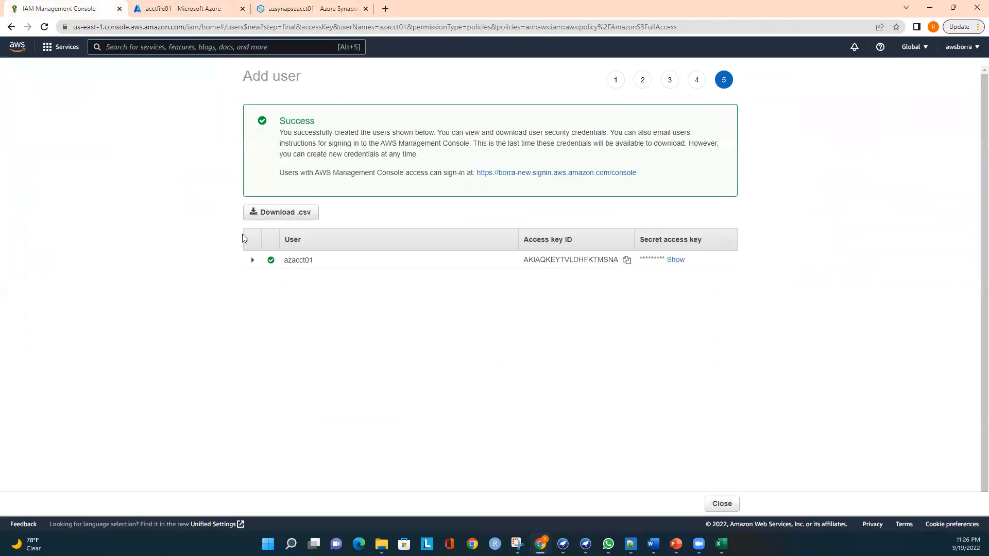
click(47, 50)
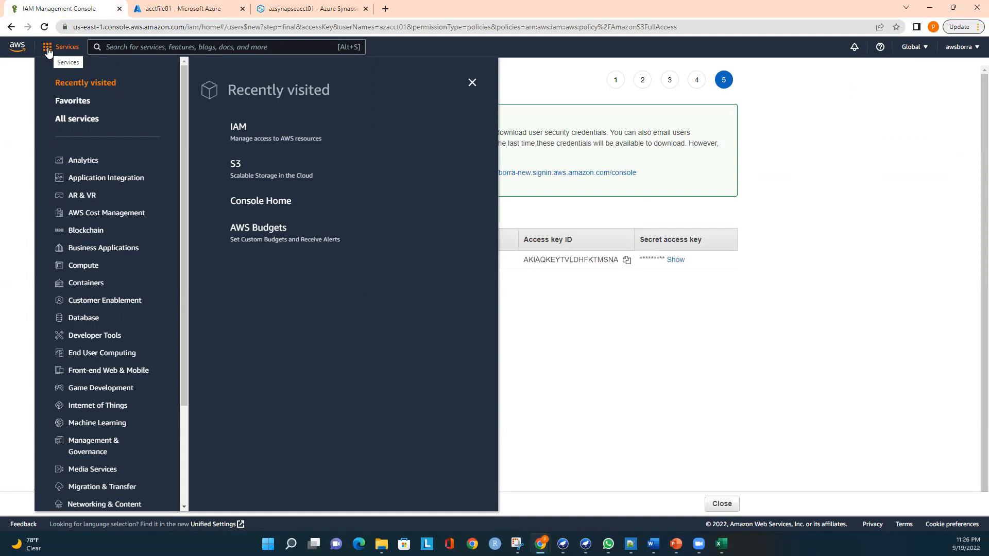
click(235, 176)
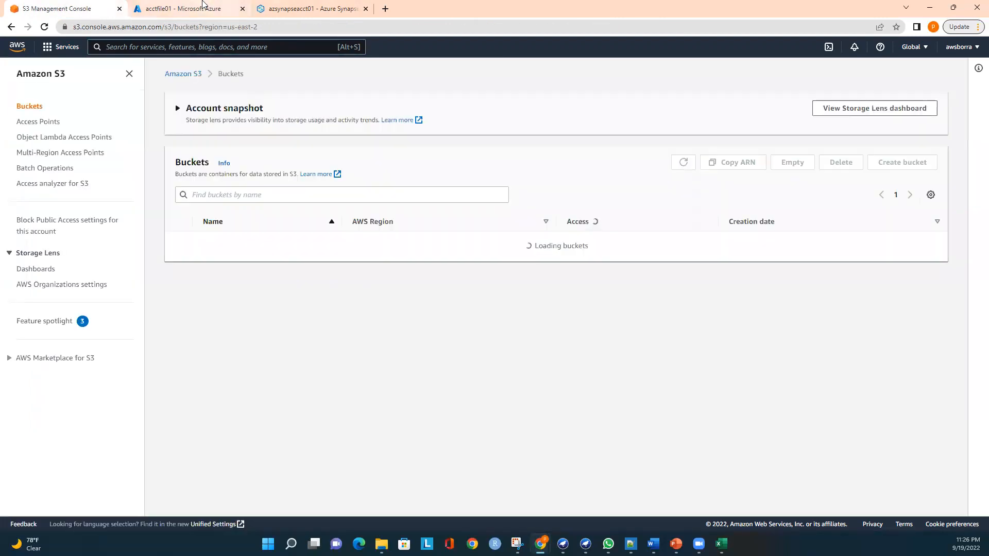
Return to the Azure portal and open the overview of resource group rg01 to view its resources
click(201, 6)
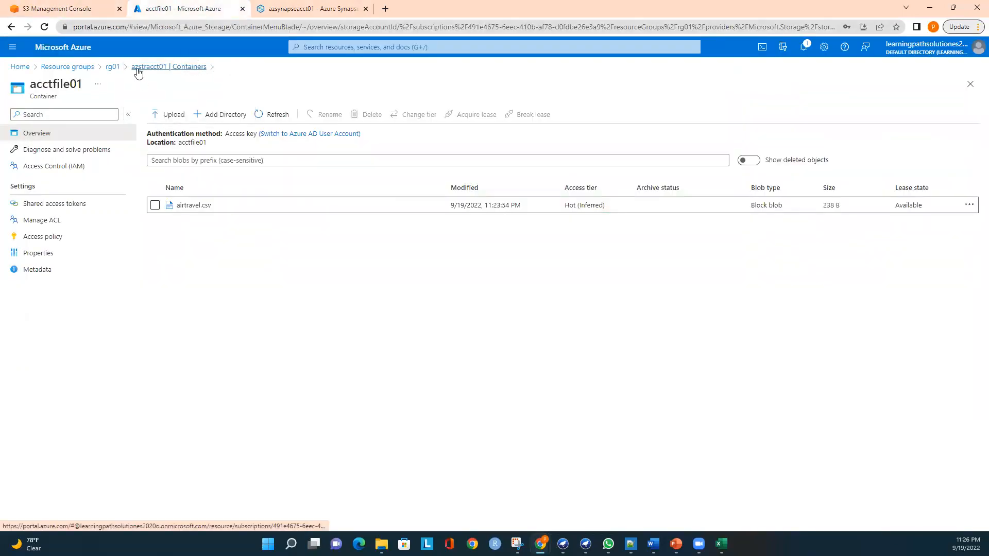
click(112, 67)
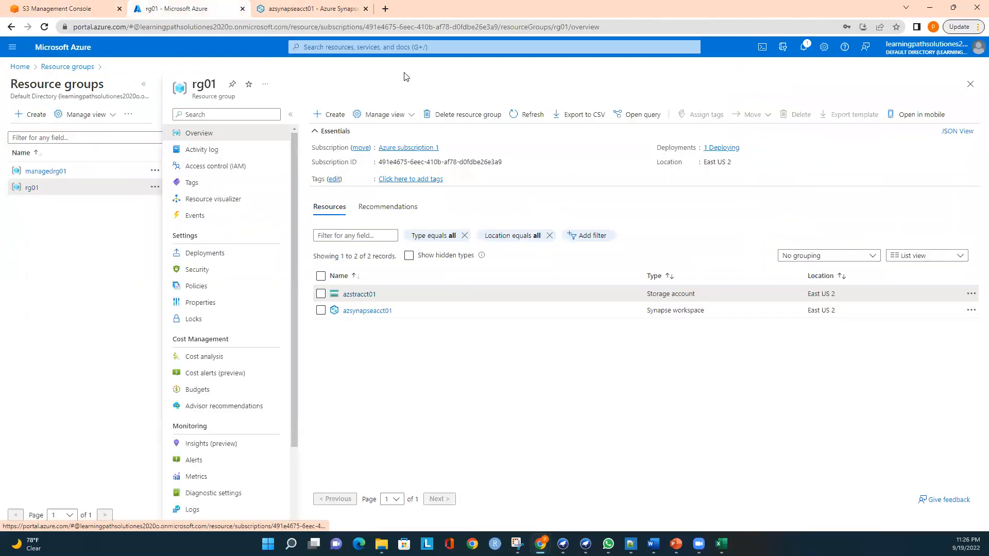